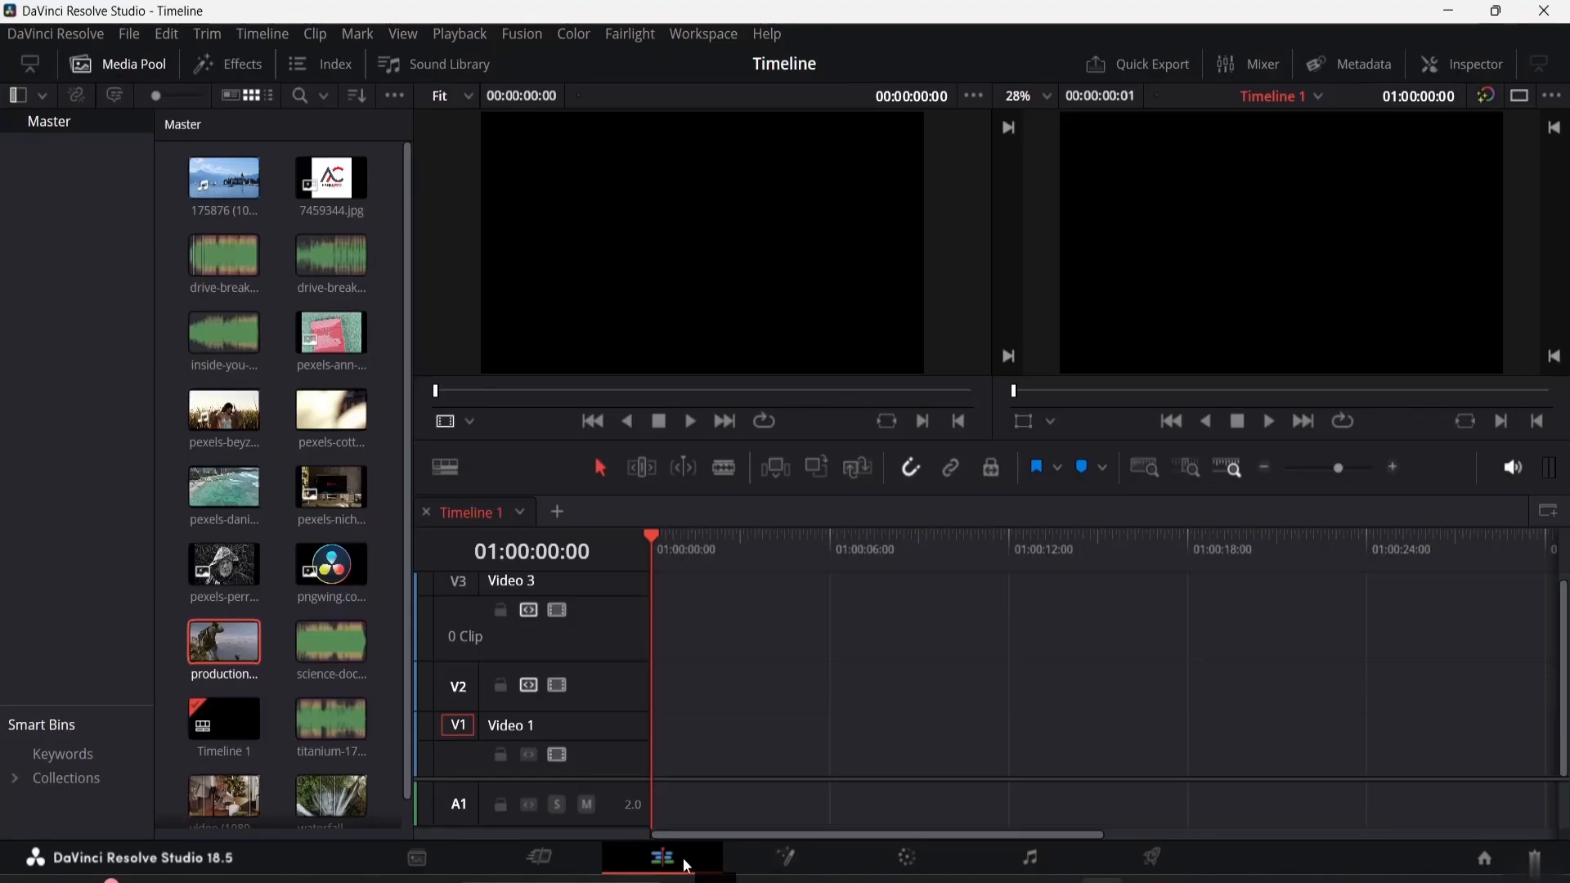
pyautogui.click(785, 859)
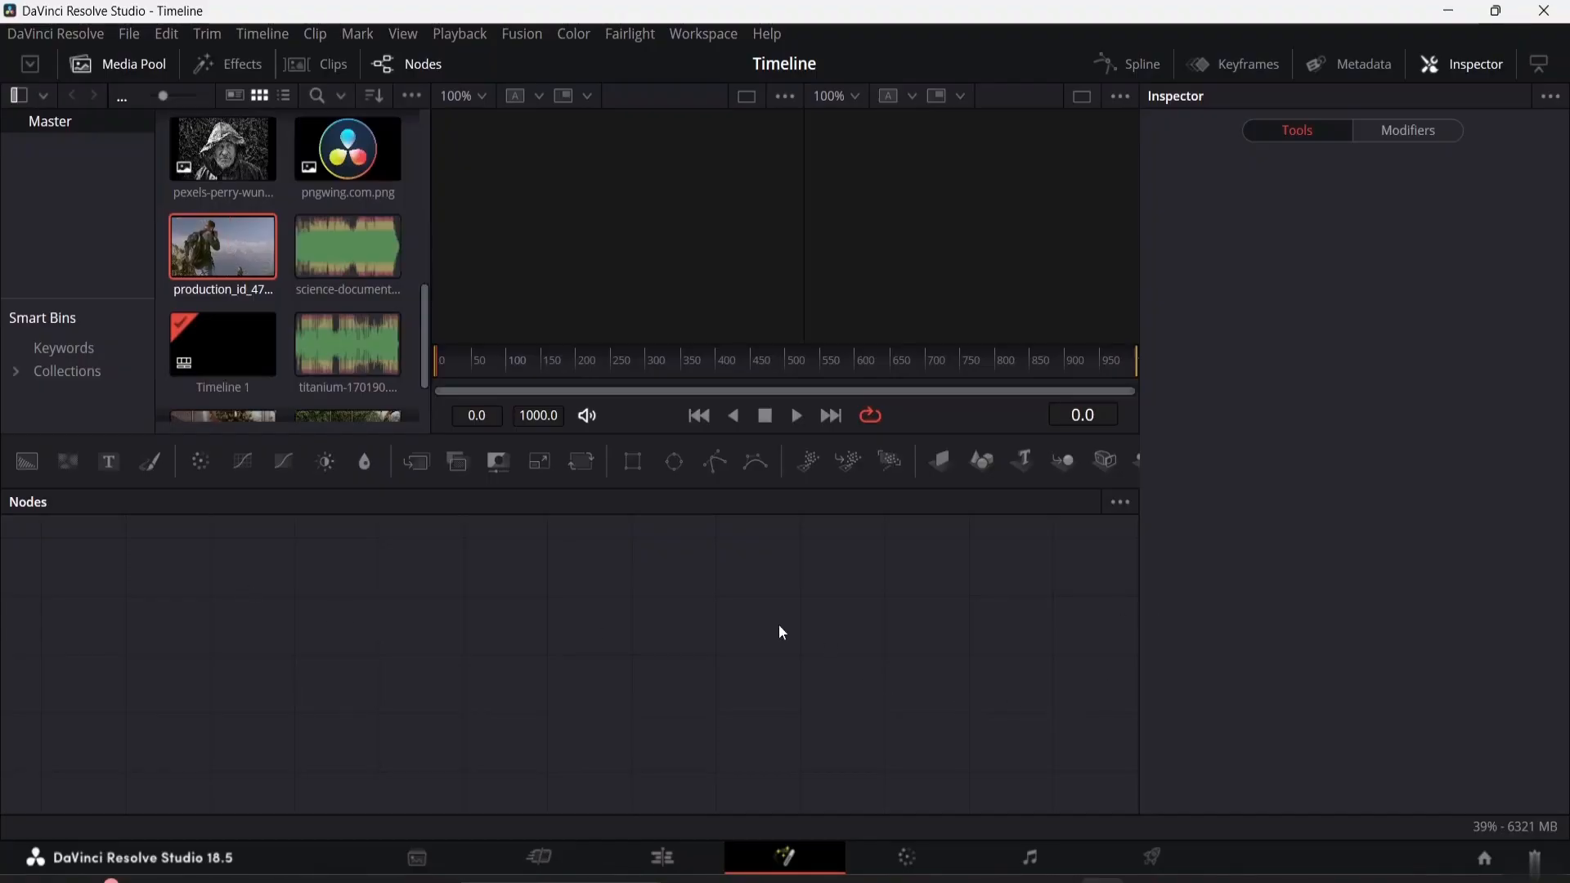
pyautogui.moveTo(210, 234); pyautogui.dragTo(306, 654)
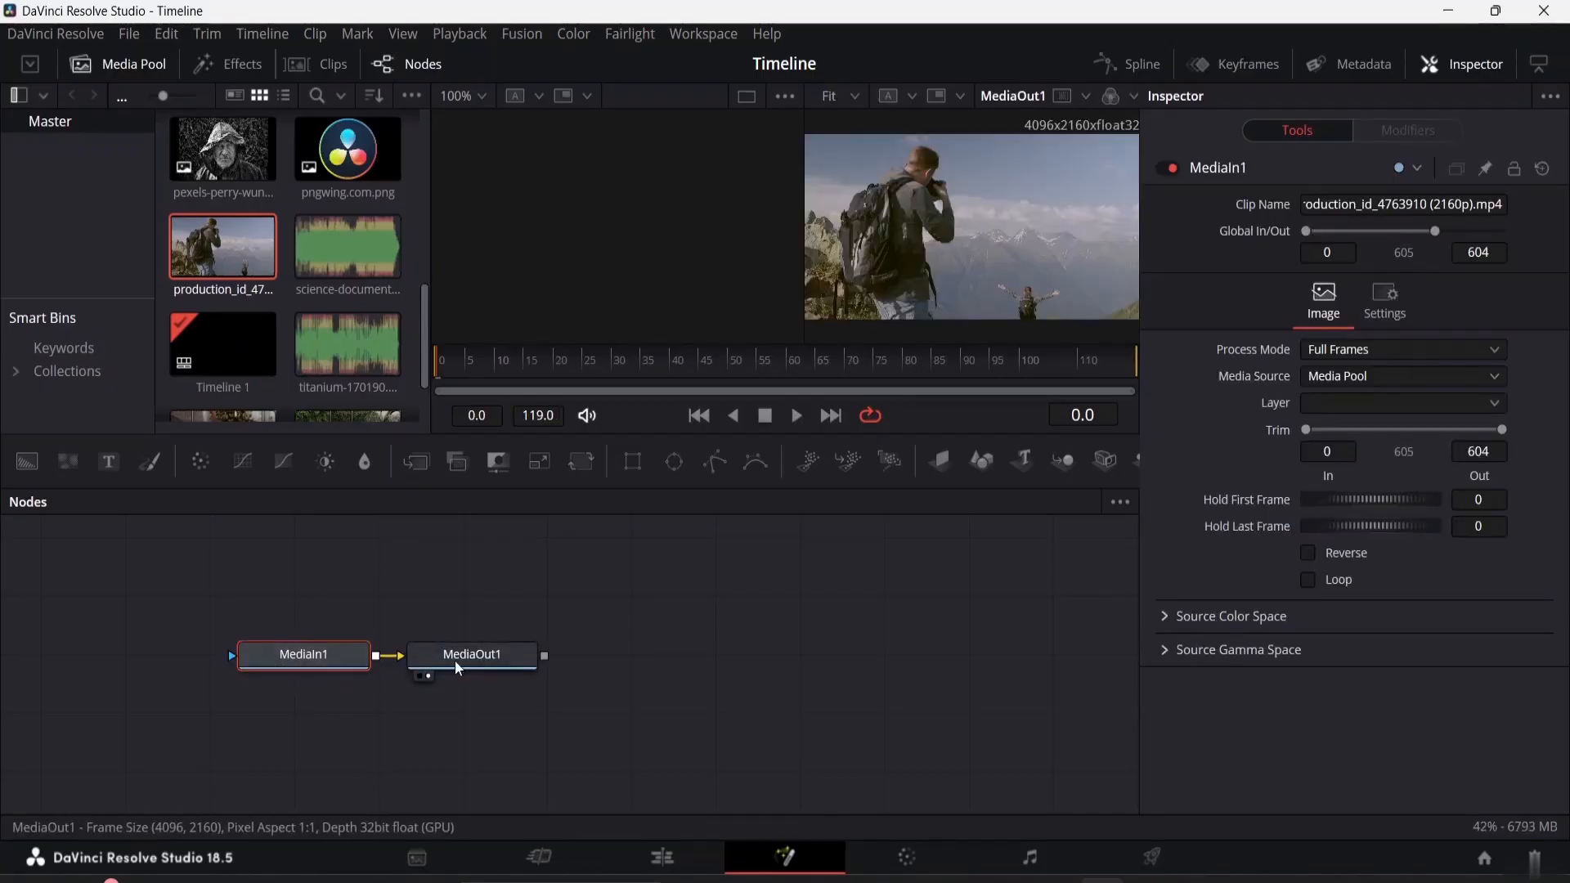
pyautogui.moveTo(523, 651); pyautogui.dragTo(985, 656)
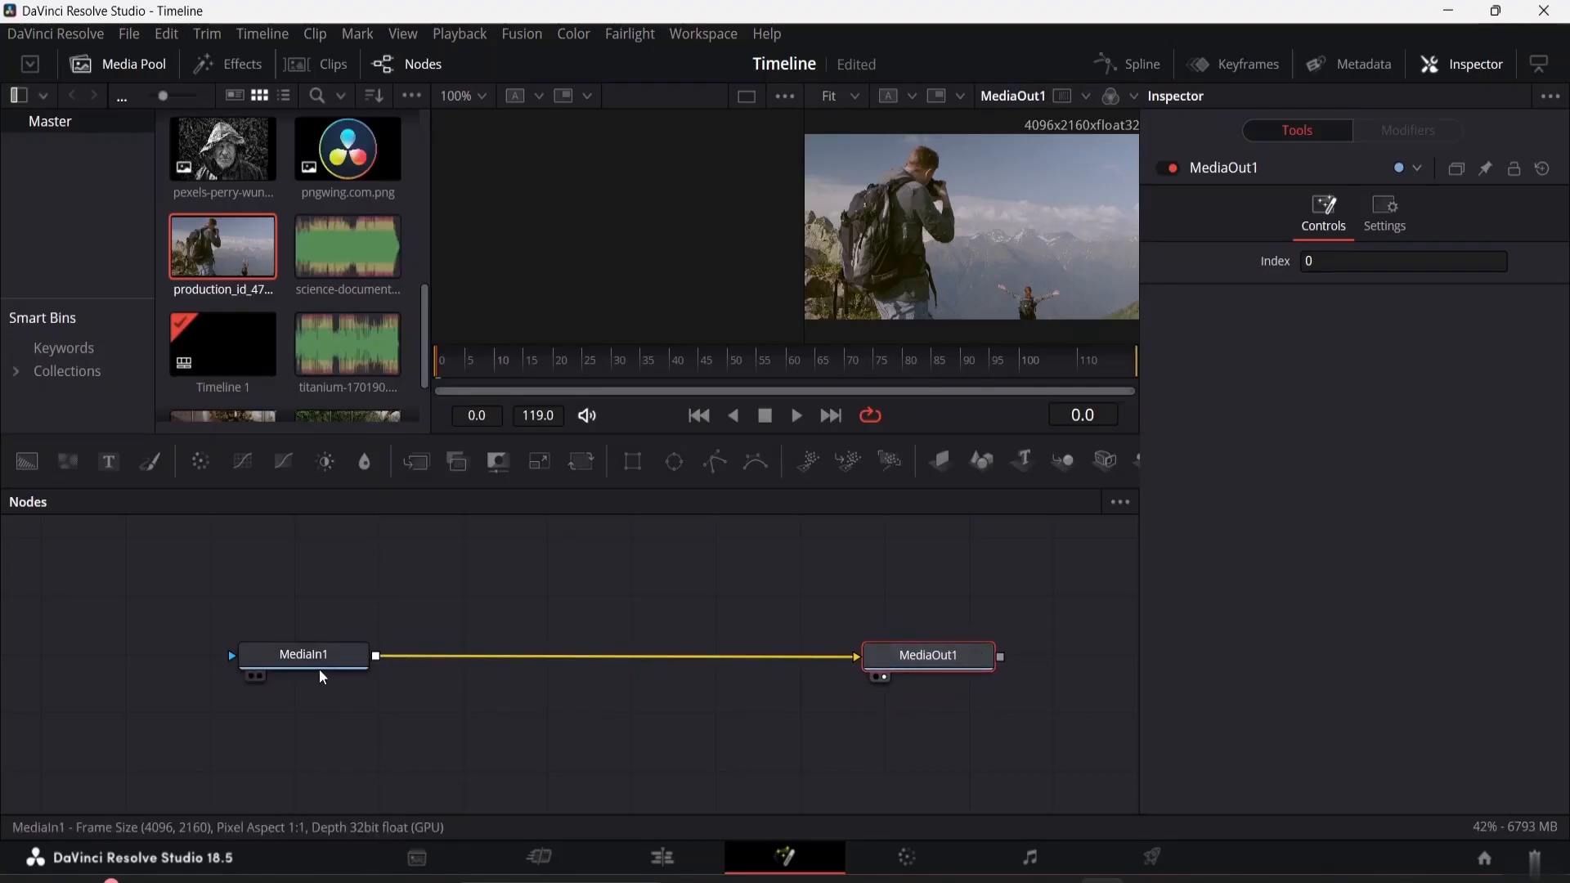
pyautogui.moveTo(322, 663)
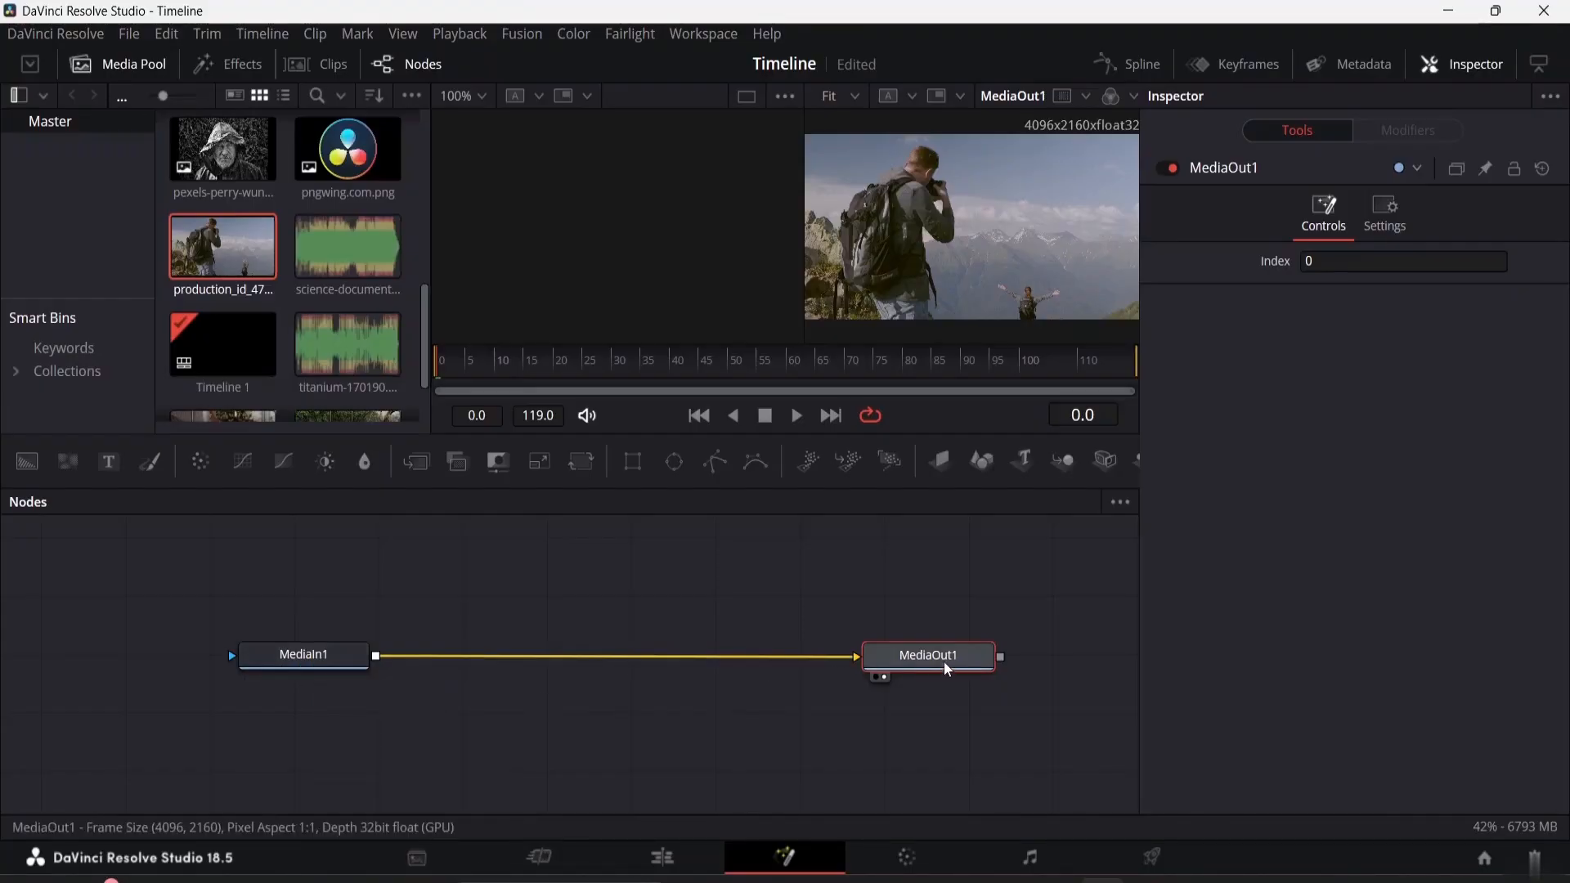
pyautogui.moveTo(947, 669)
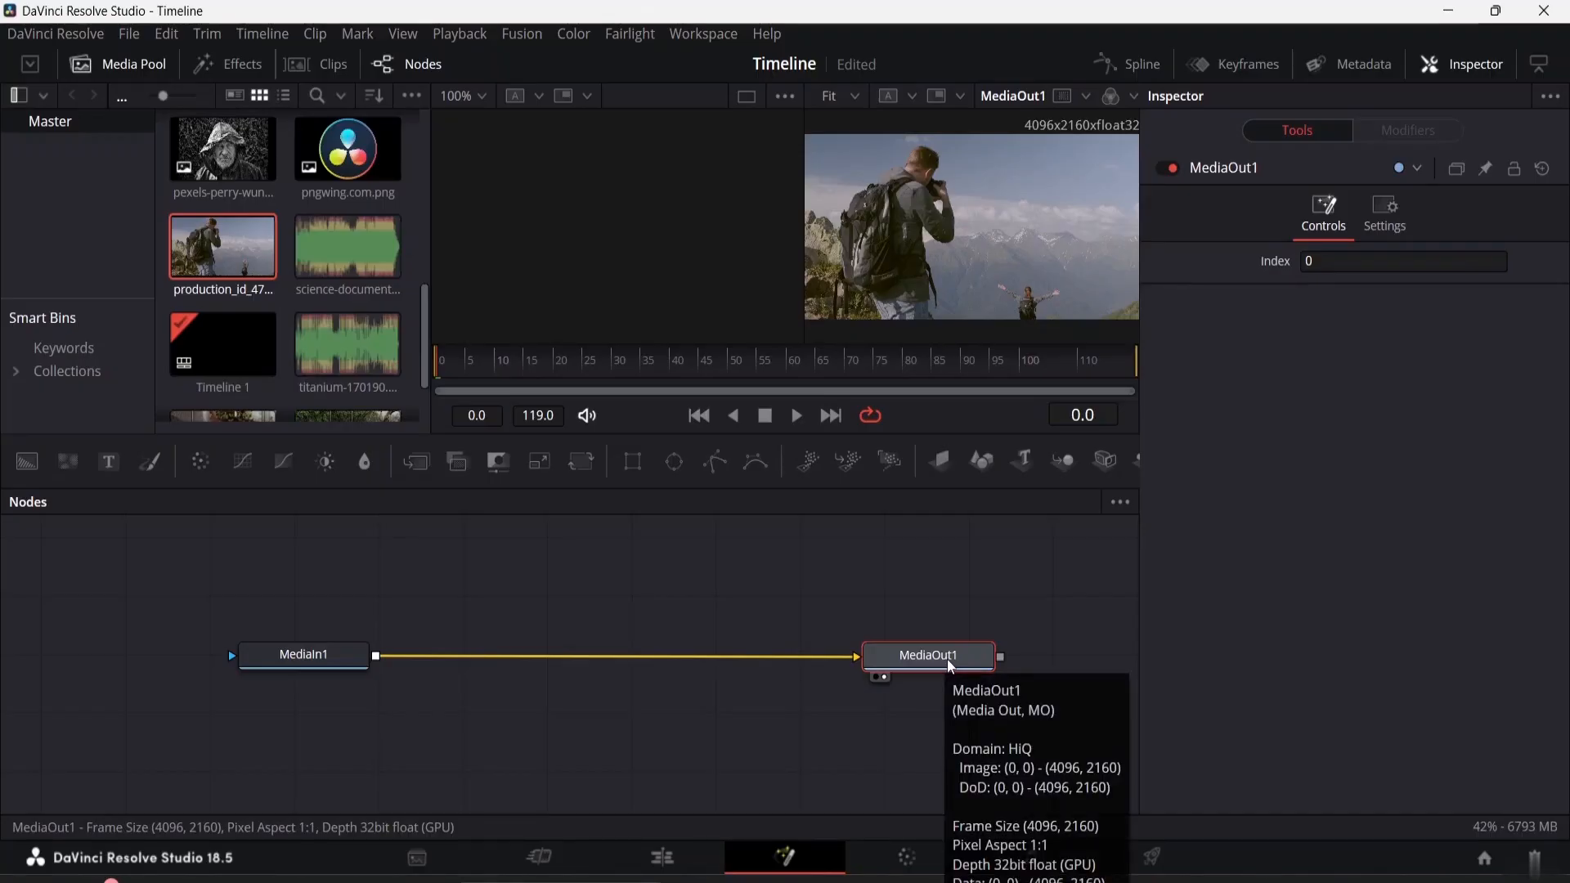
# Toggle the MediaIn1 node's display in each viewer and leave it loaded in both viewers
pyautogui.click(302, 658)
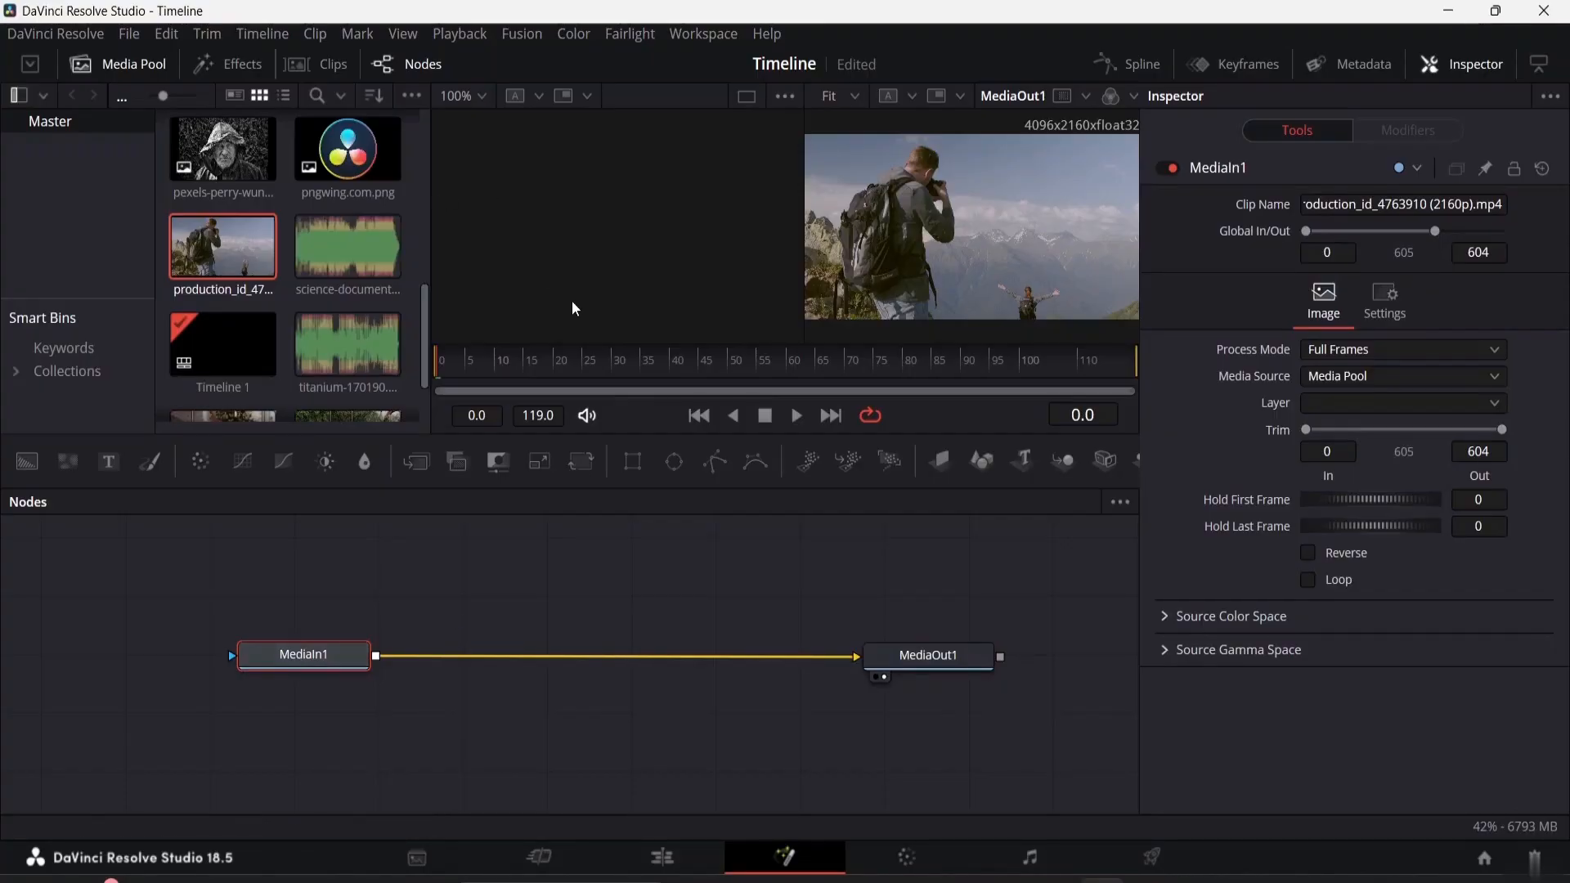
pyautogui.press('1')
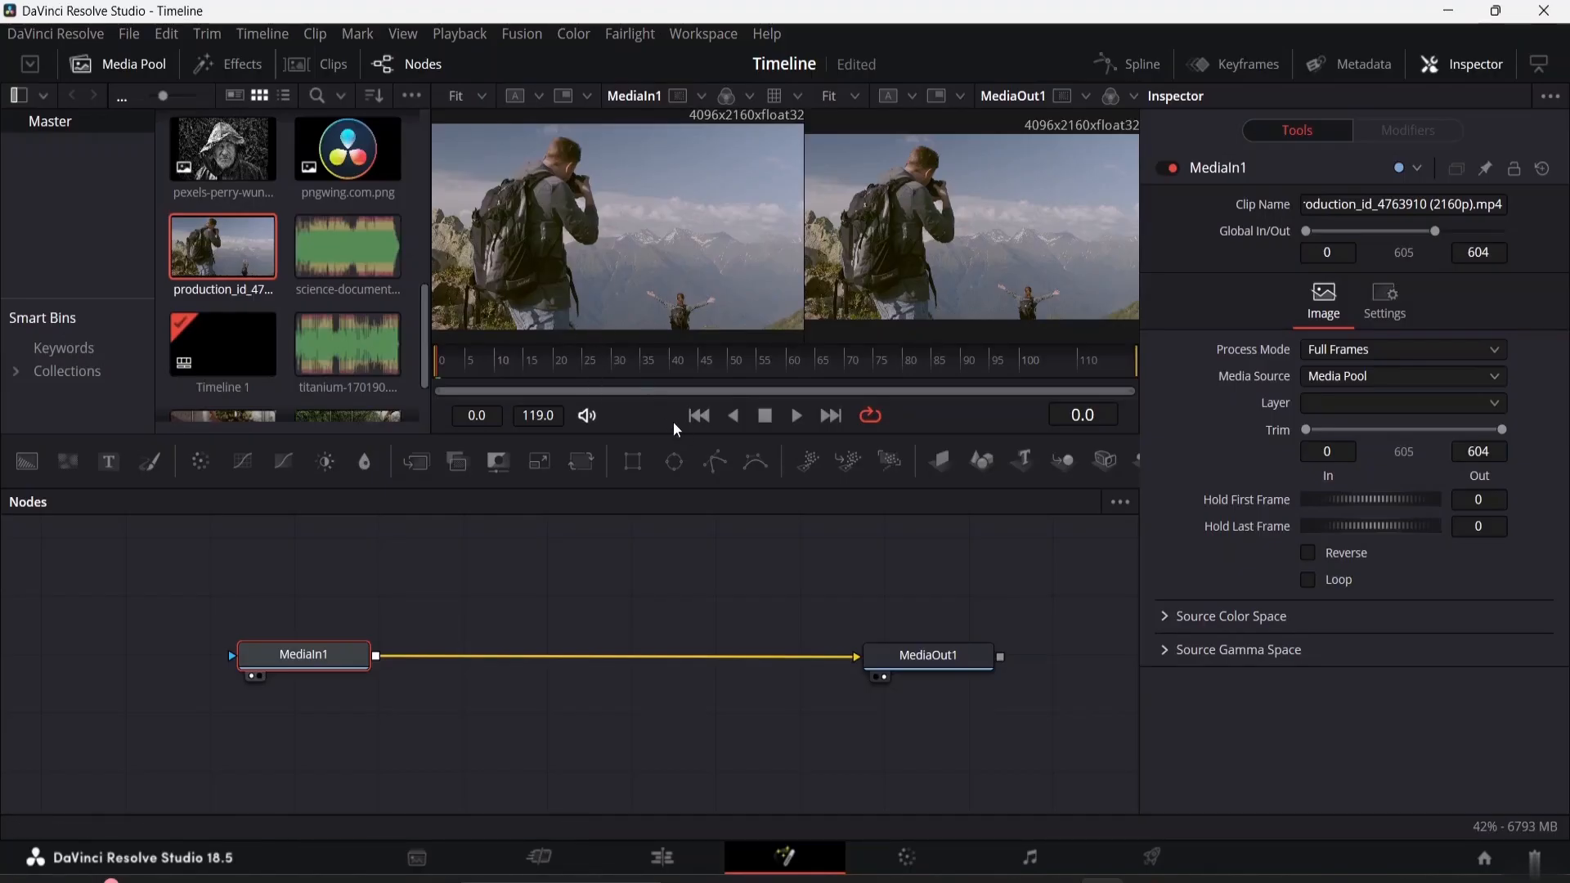
pyautogui.press('1')
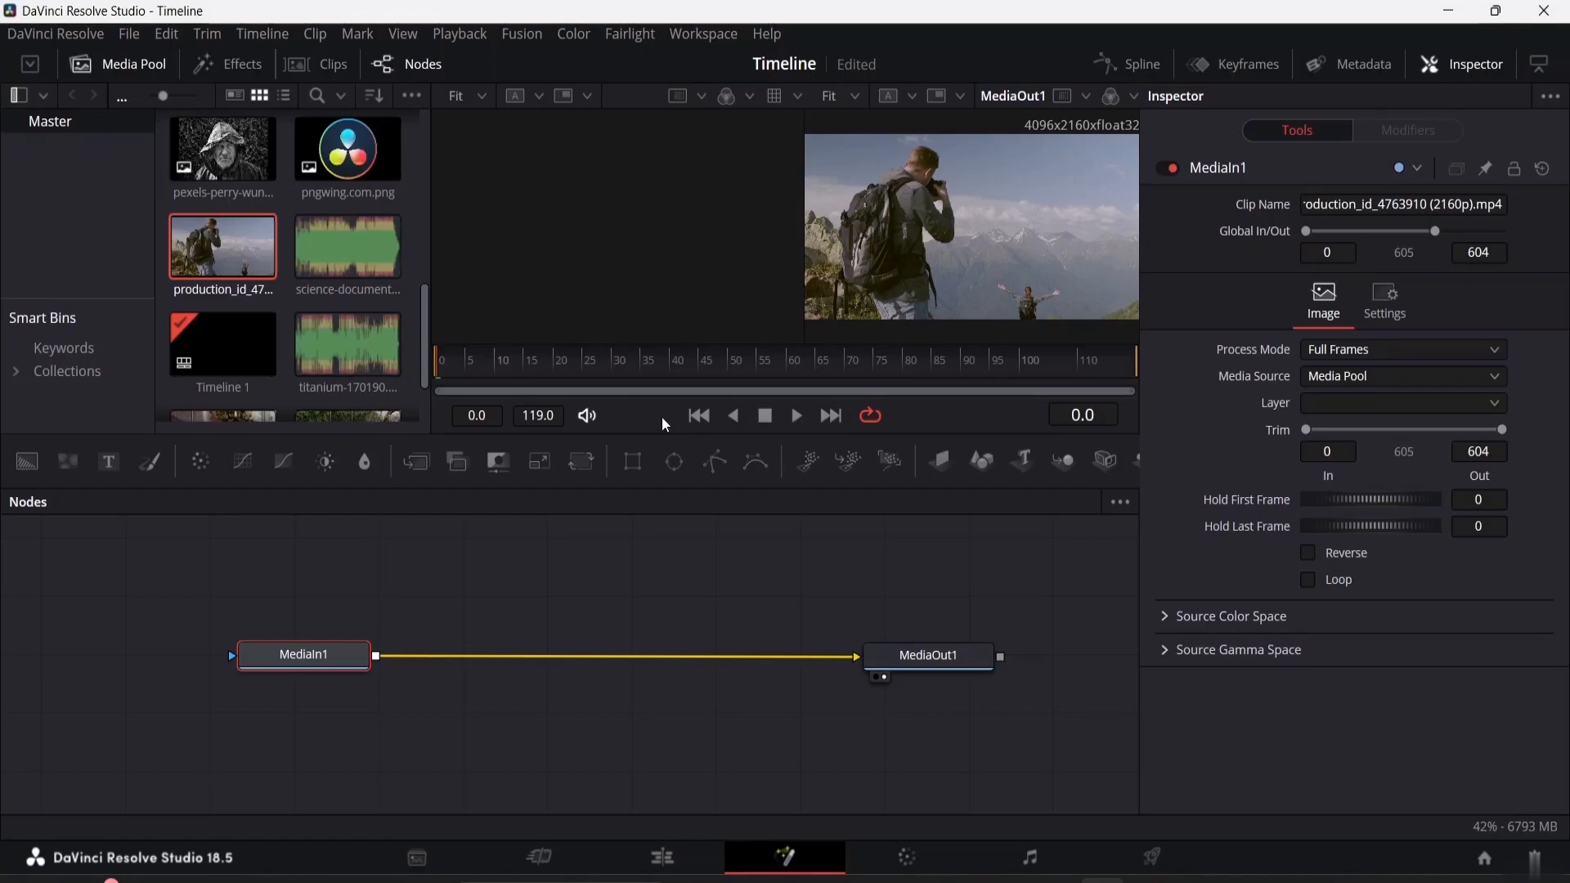
pyautogui.press('2')
pyautogui.press('2')
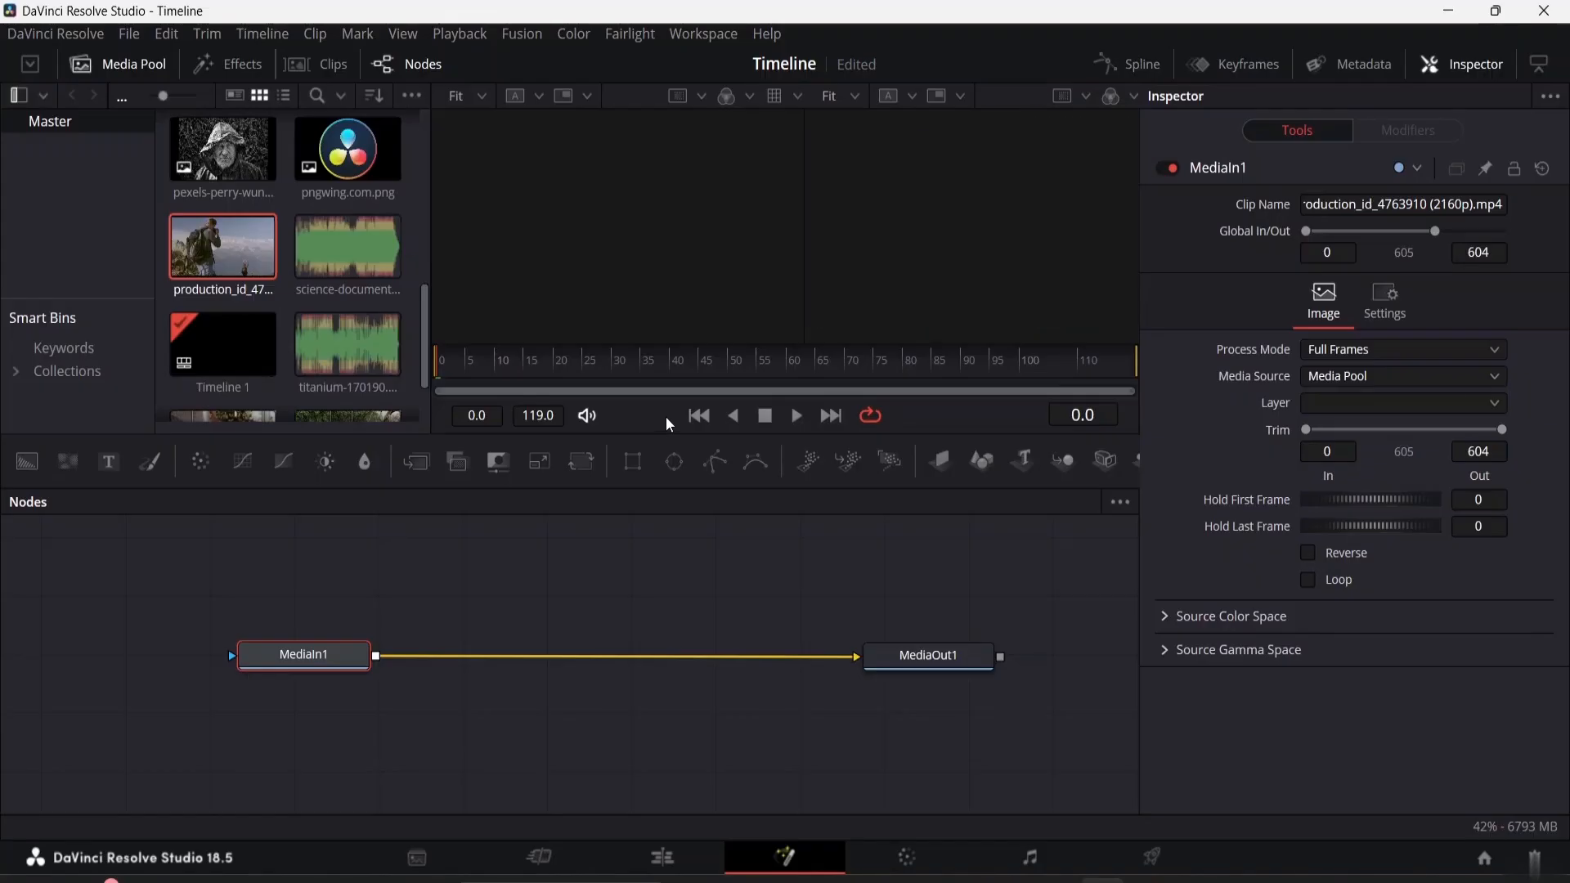
pyautogui.press('2')
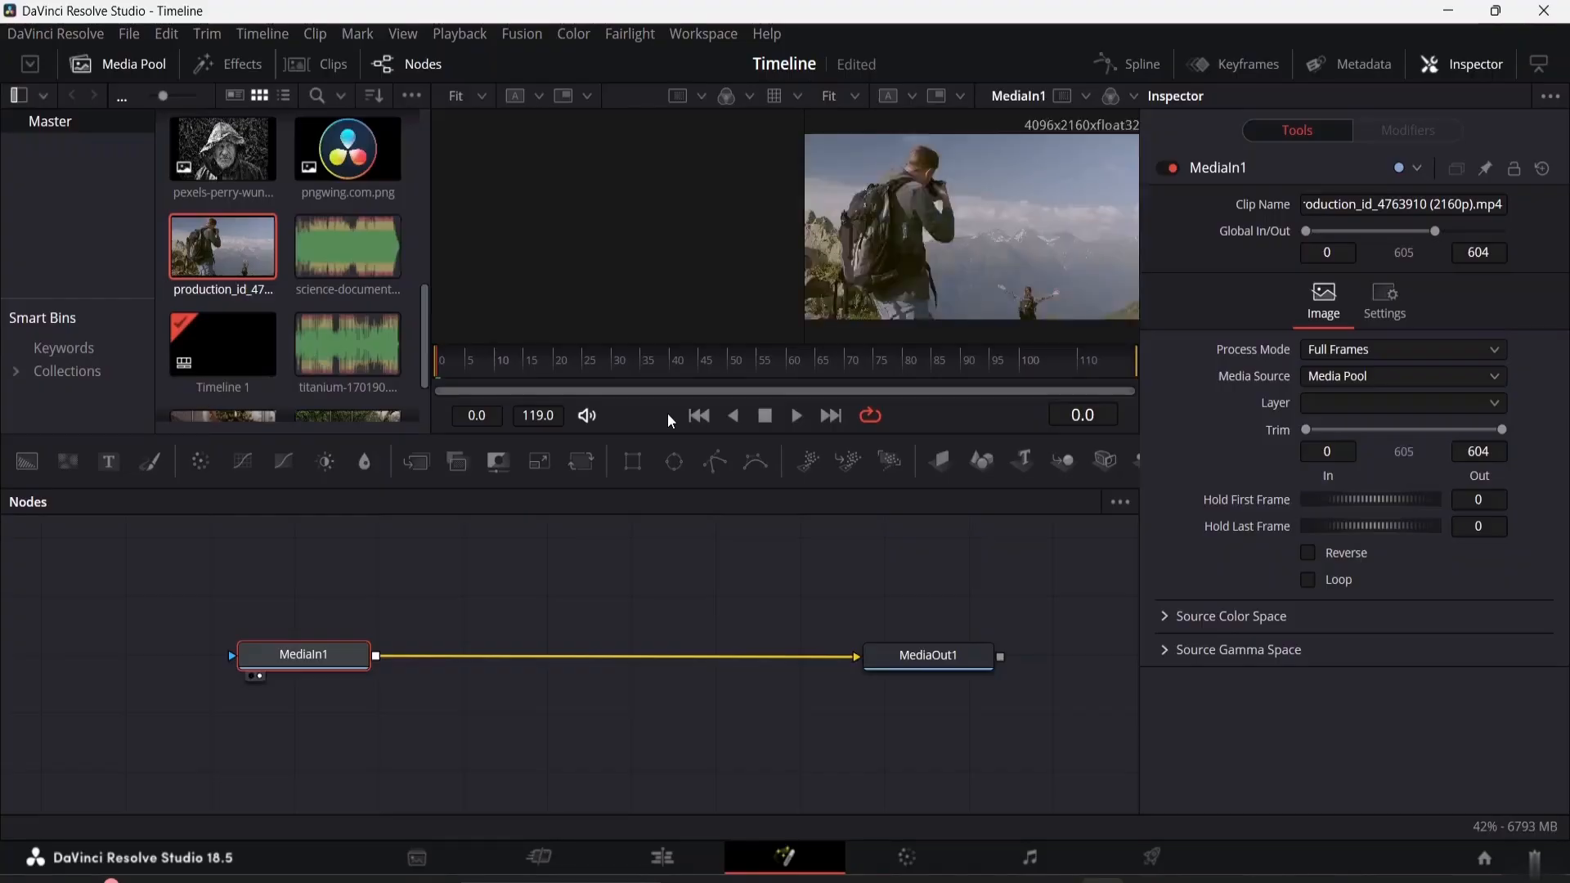
pyautogui.press('1')
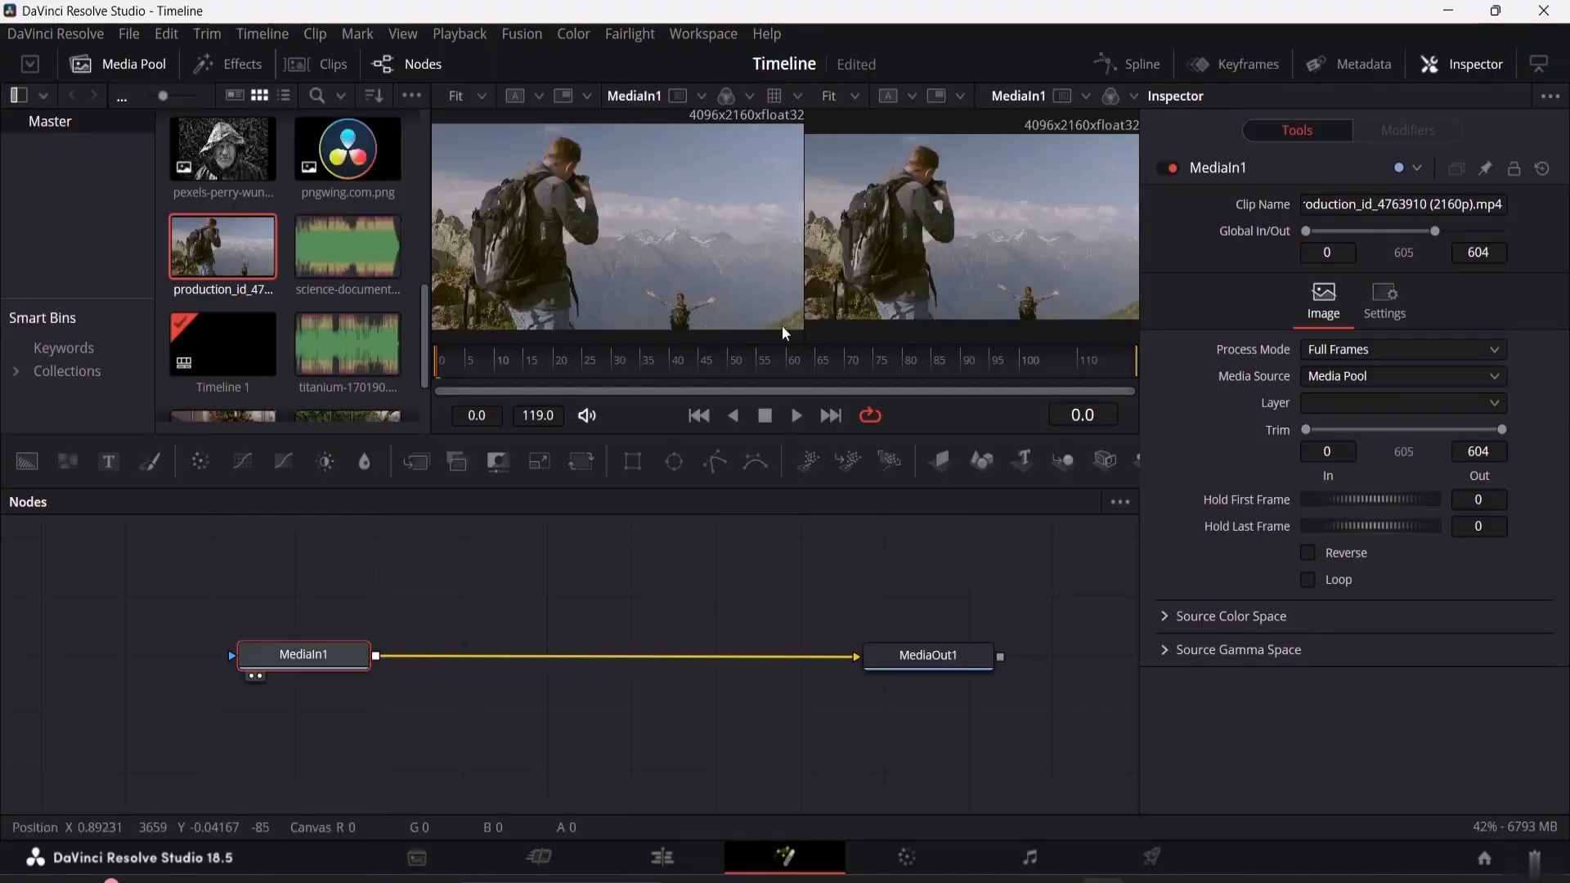
# Narrow the first viewer slightly and move MediaIn1 further away from MediaOut1 to free space between the nodes
pyautogui.moveTo(801, 226); pyautogui.dragTo(759, 226)
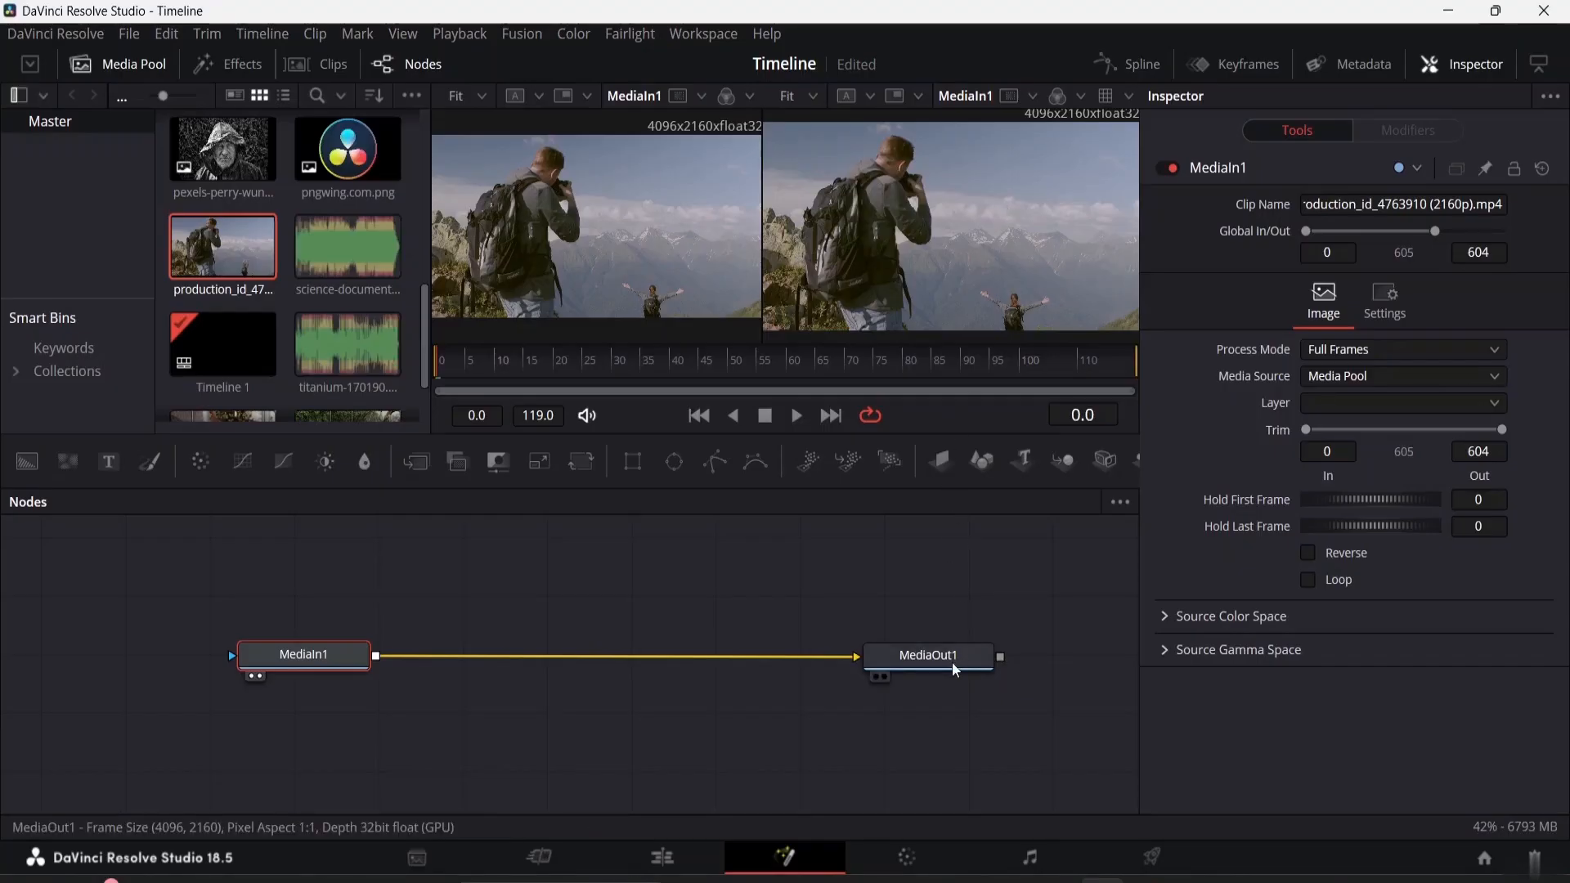
pyautogui.moveTo(935, 661)
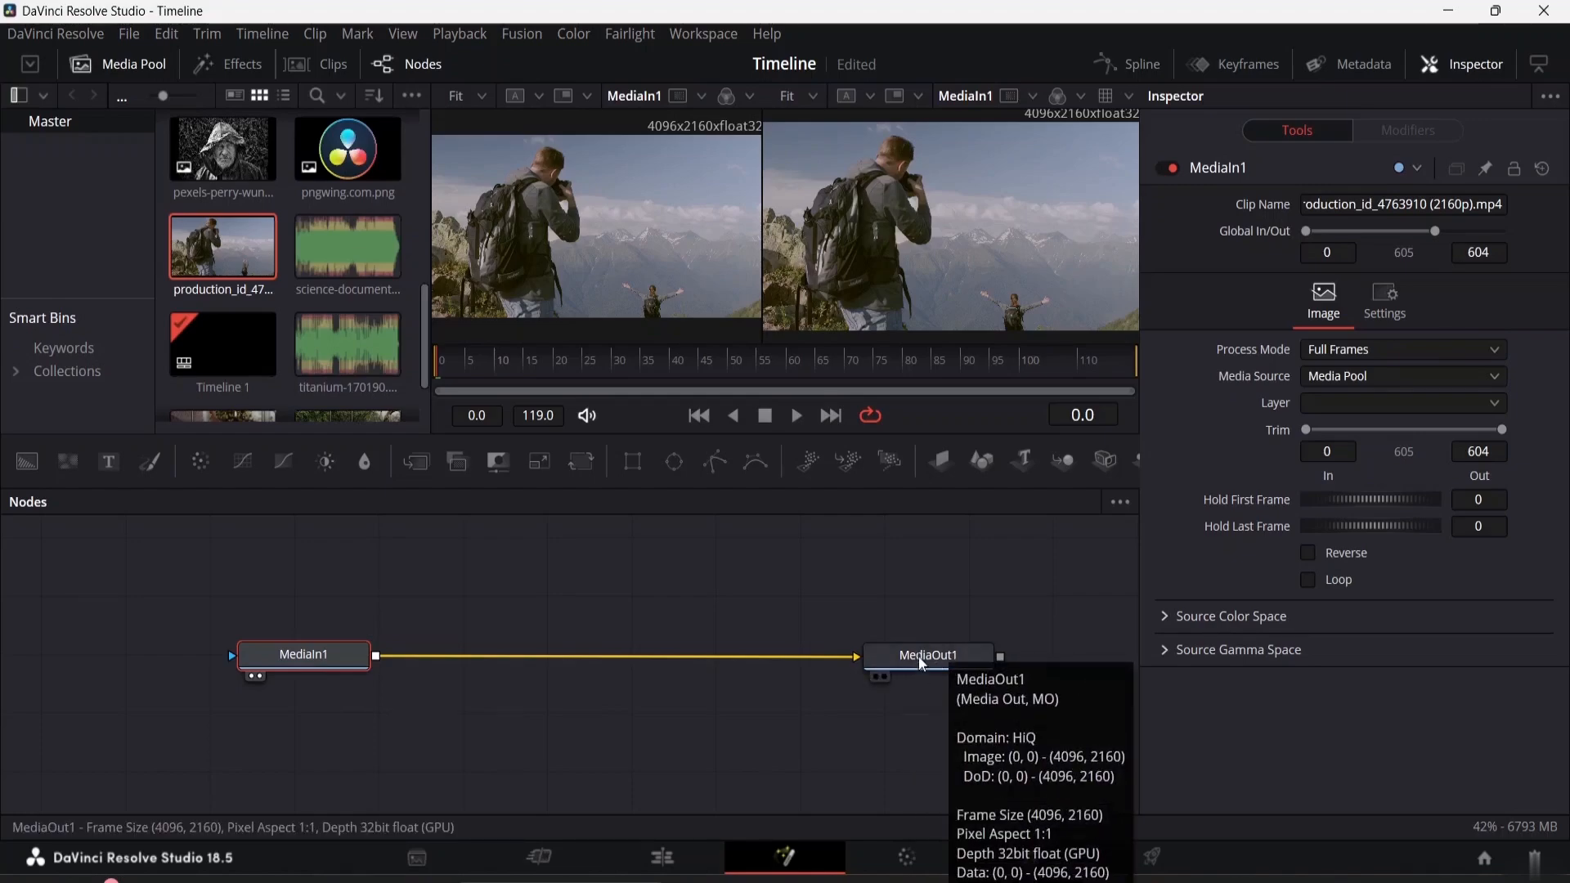
pyautogui.moveTo(311, 657); pyautogui.dragTo(120, 656)
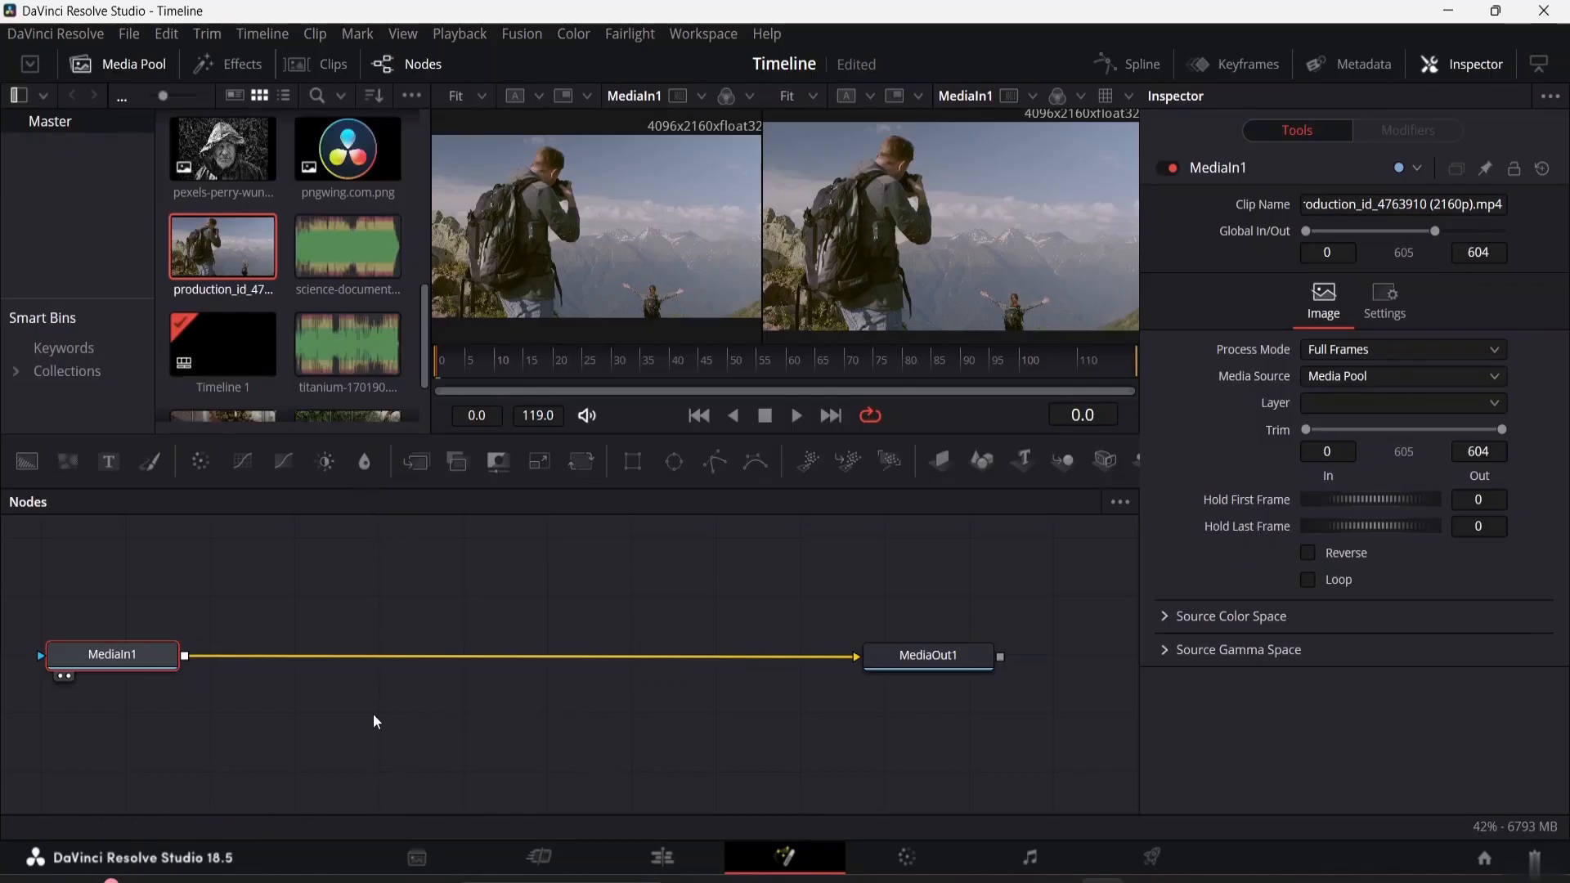
# Examine the Fusion Composition clip on the Edit page's timeline and the available import options, and return to the Fusion page
pyautogui.click(662, 856)
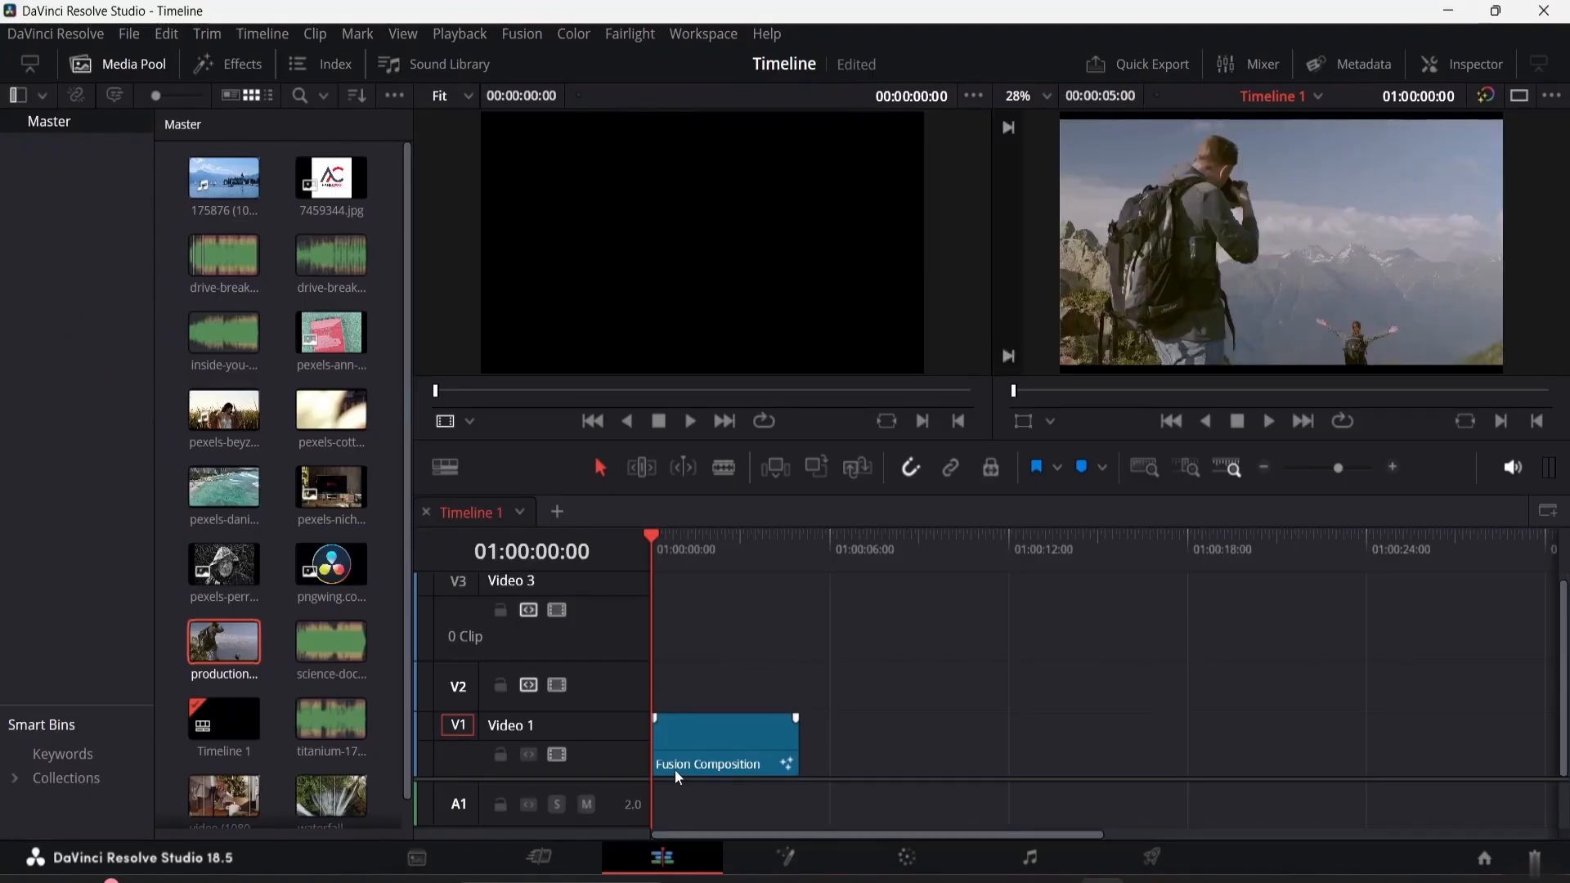
pyautogui.doubleClick(720, 736)
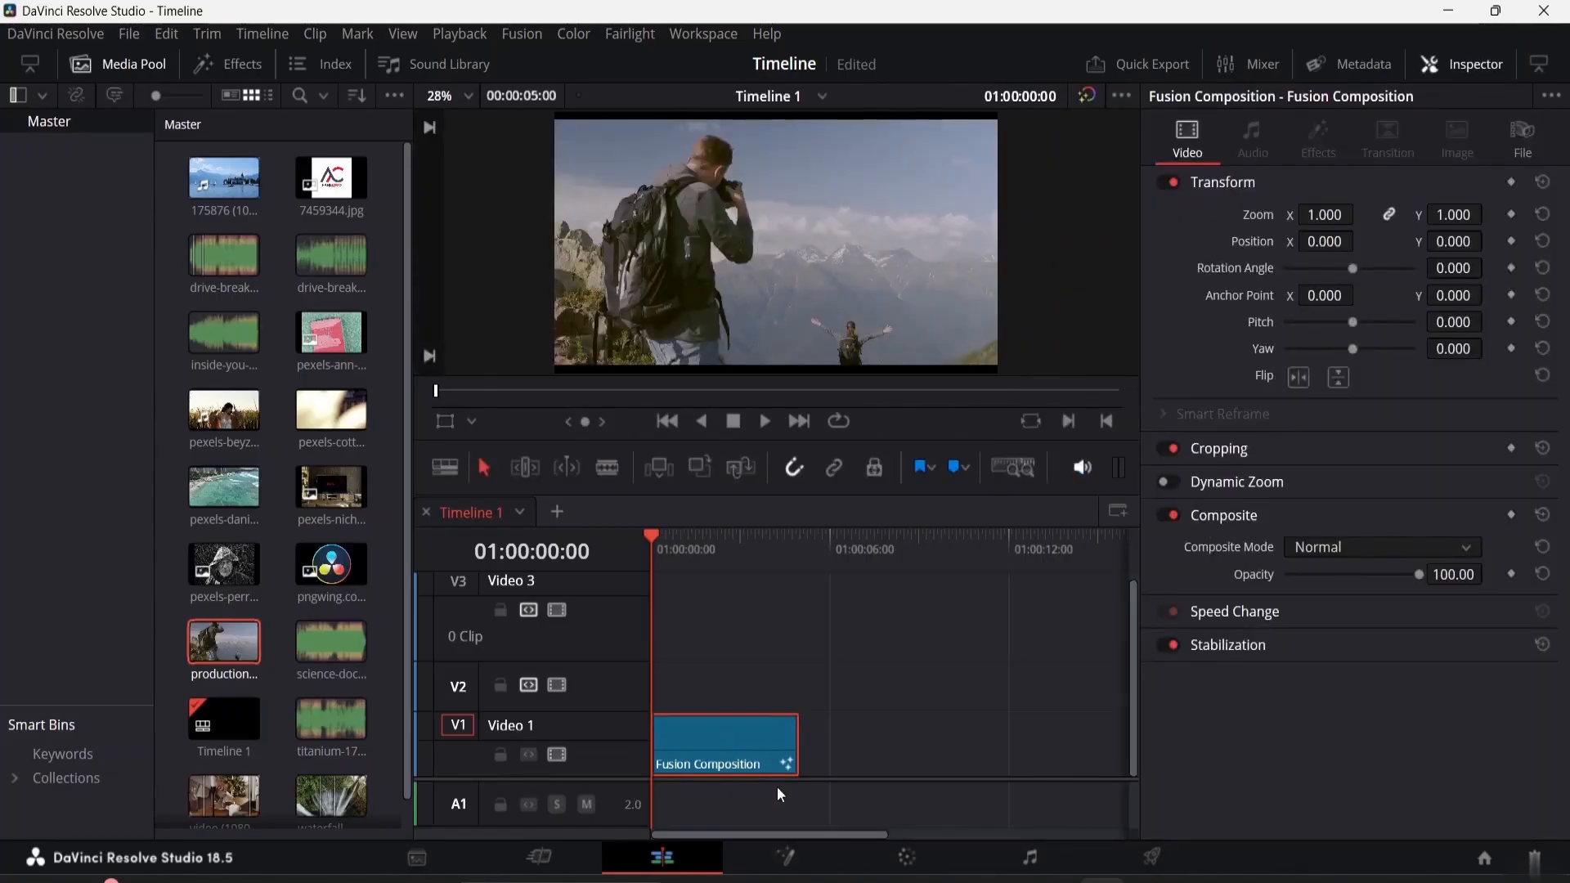
pyautogui.scroll(-1, 341, 652)
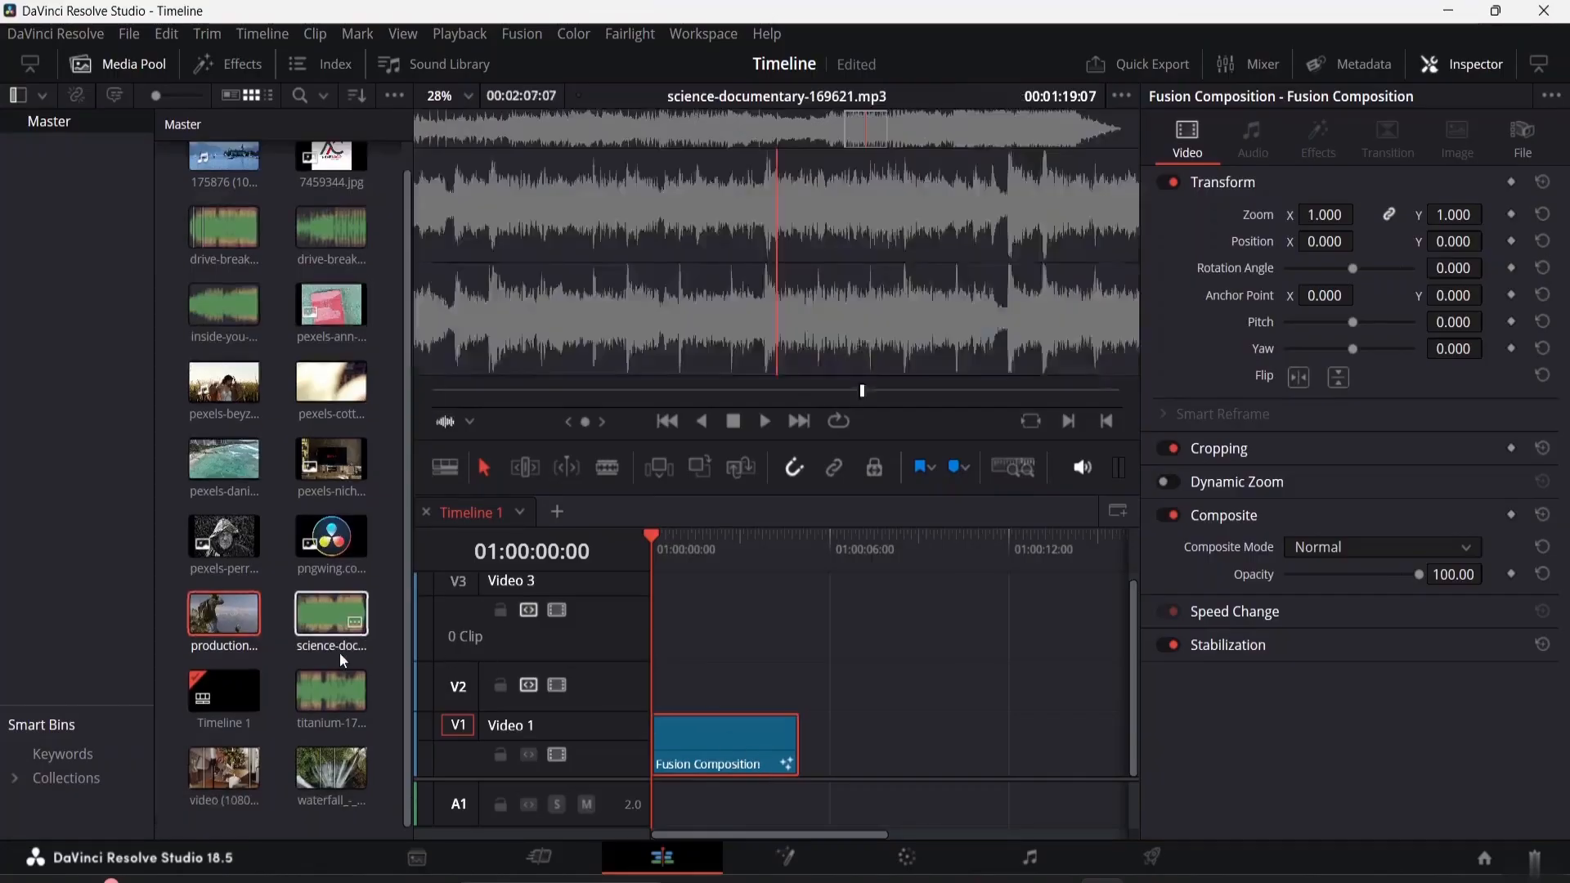
pyautogui.click(785, 857)
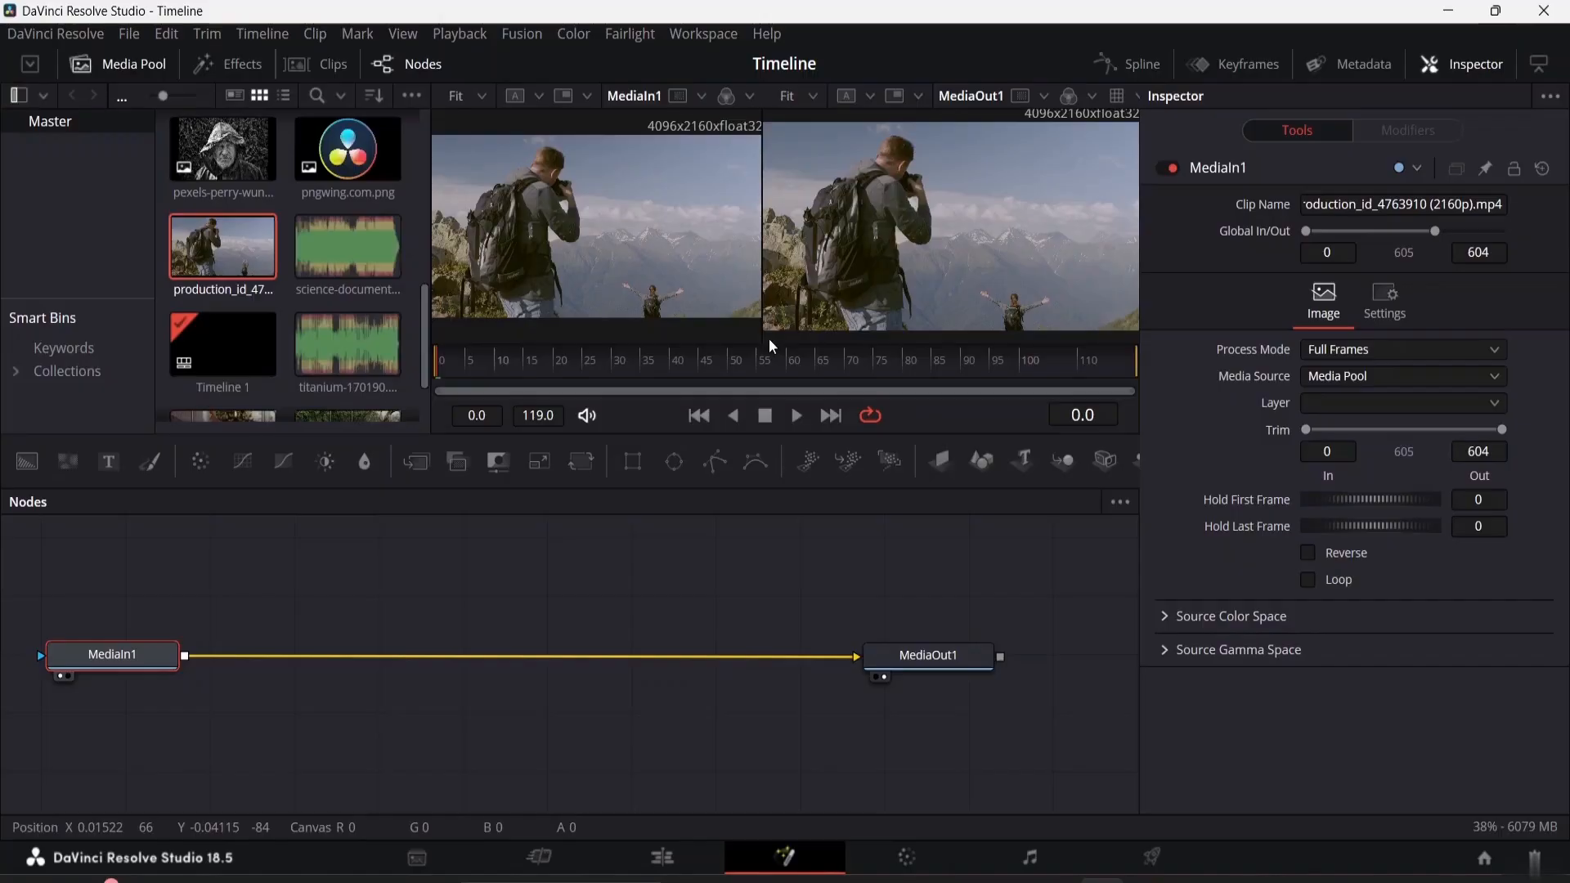
pyautogui.click(131, 37)
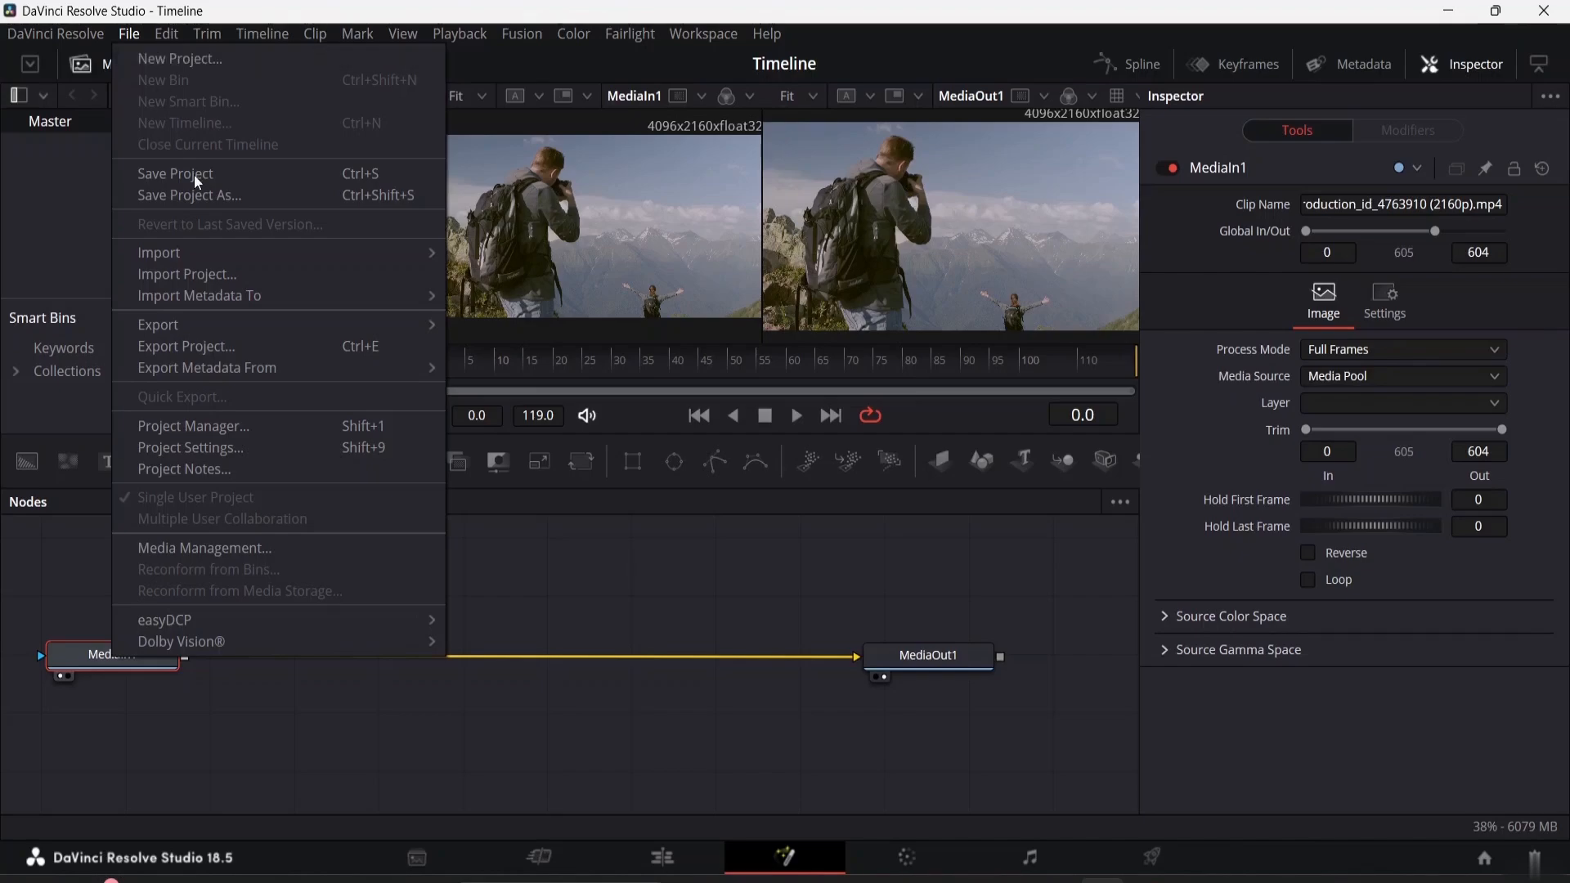
pyautogui.moveTo(224, 257)
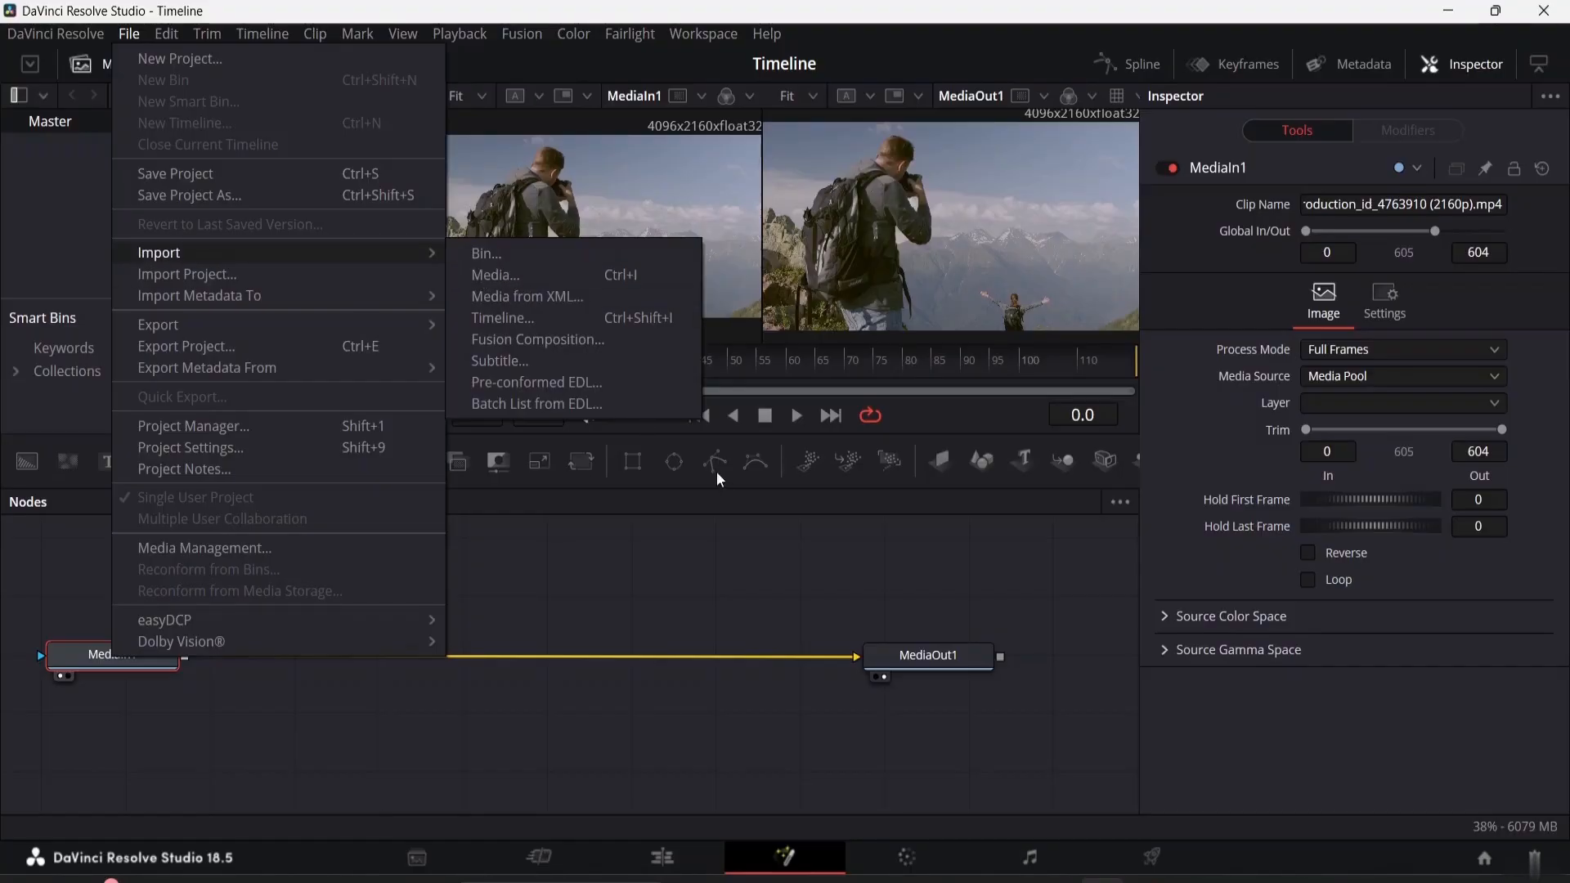
pyautogui.click(627, 509)
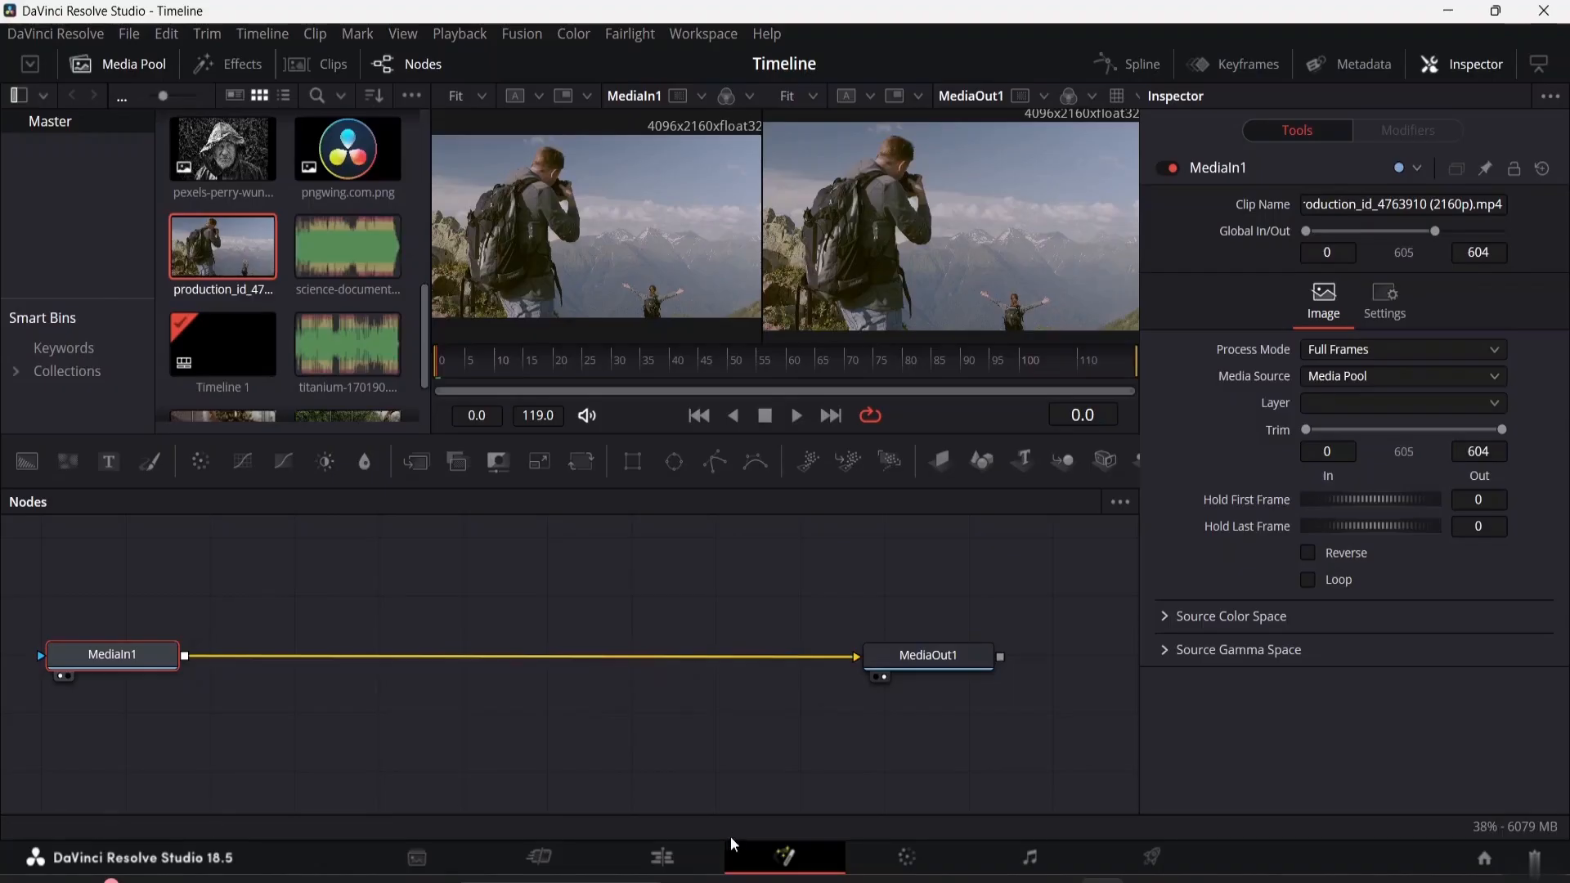
pyautogui.click(687, 863)
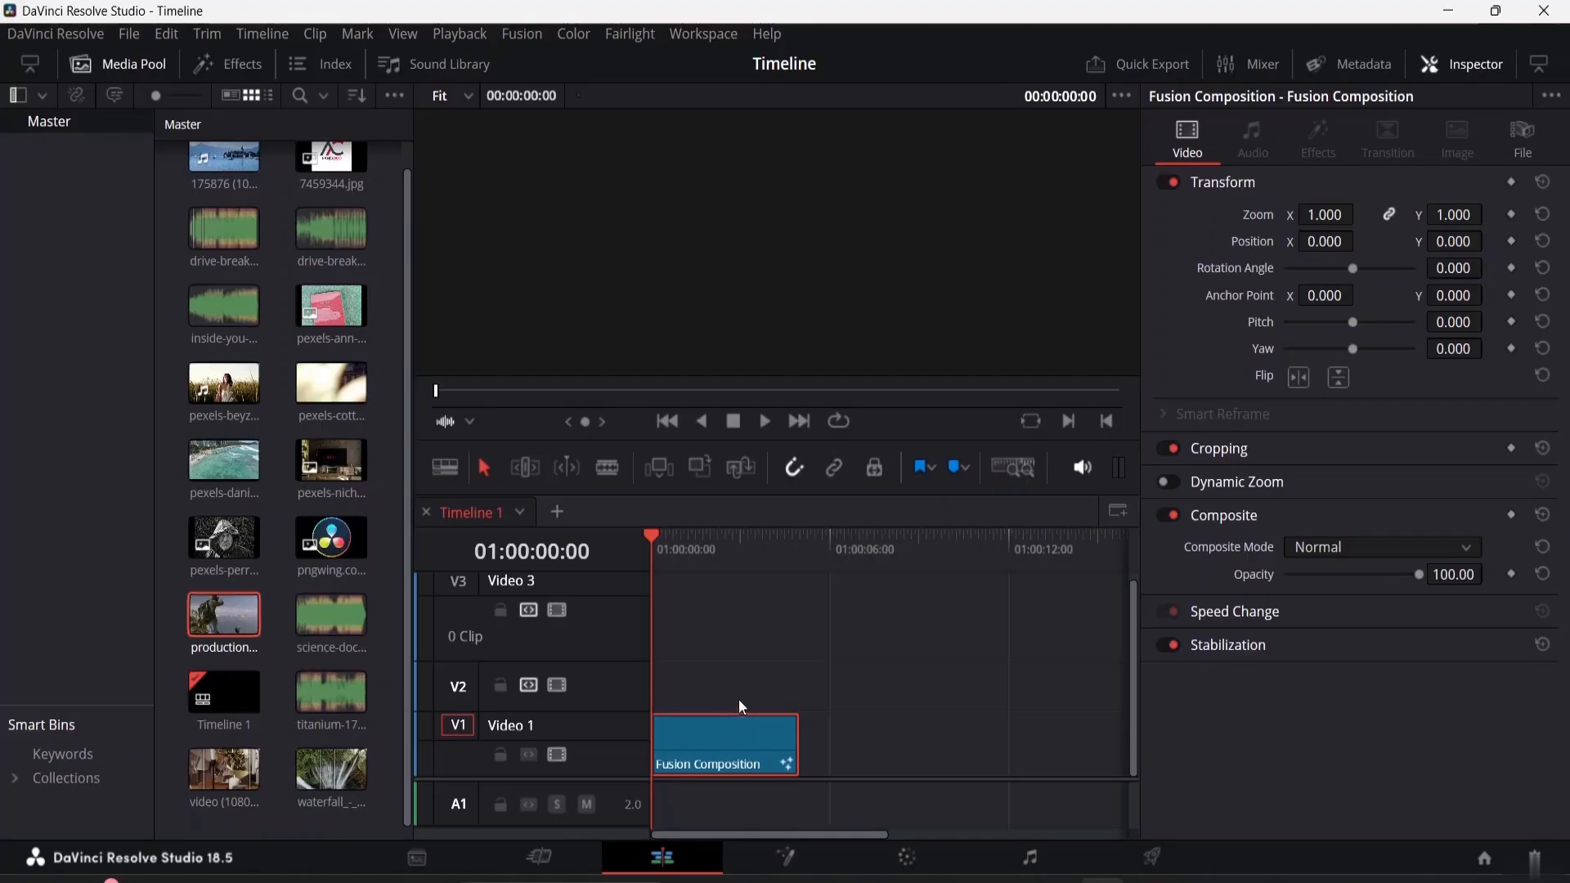
pyautogui.click(779, 867)
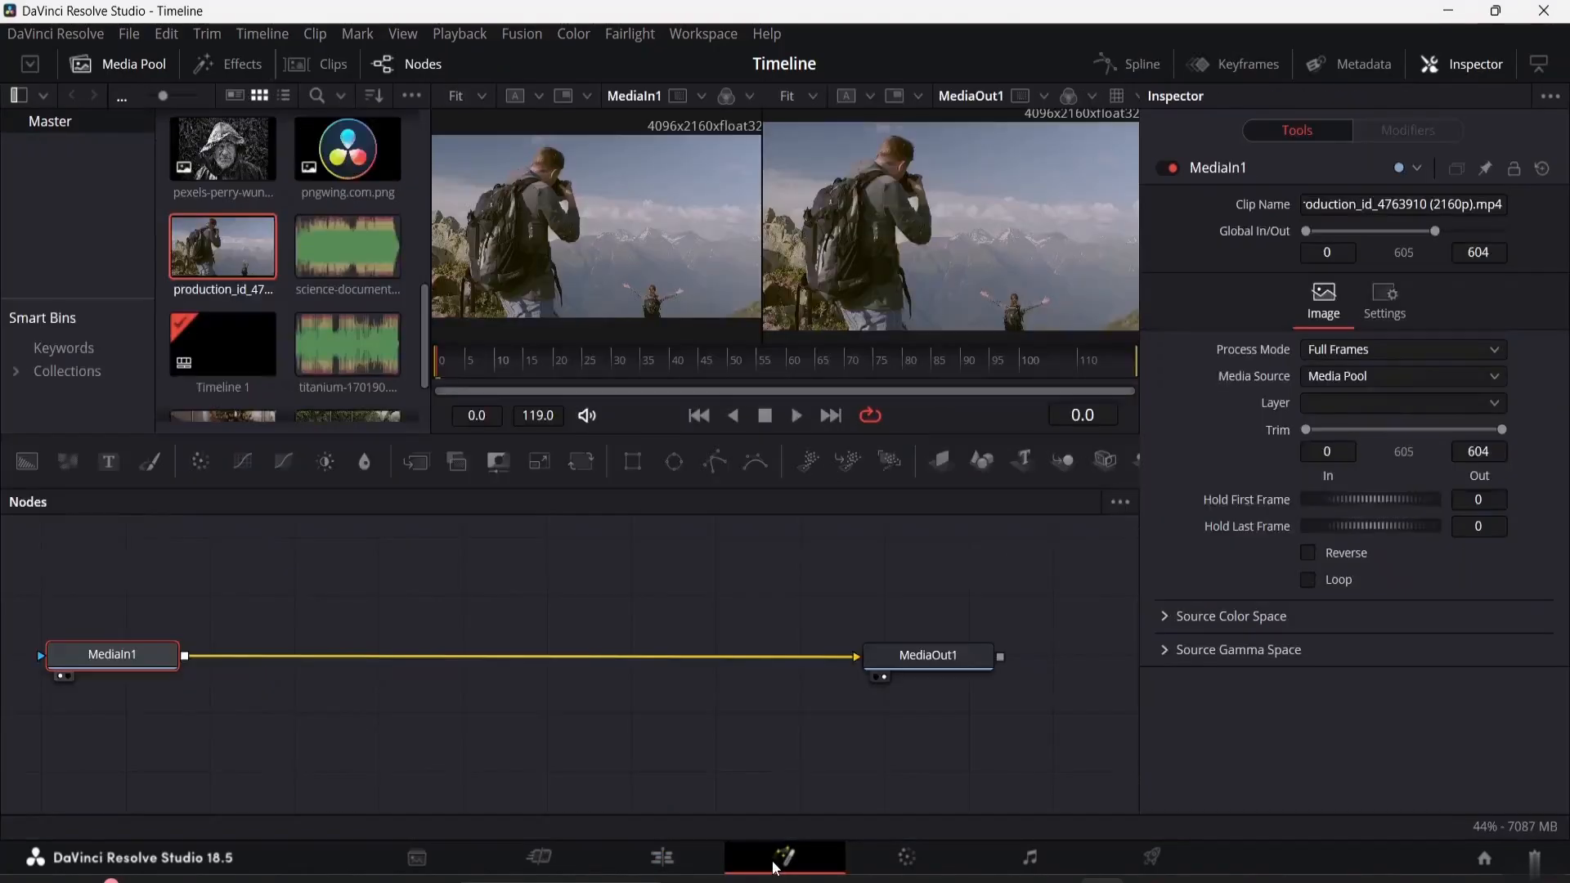
# Insert a Blur node after MediaIn1 and place it midway between MediaIn1 and MediaOut1
pyautogui.click(365, 463)
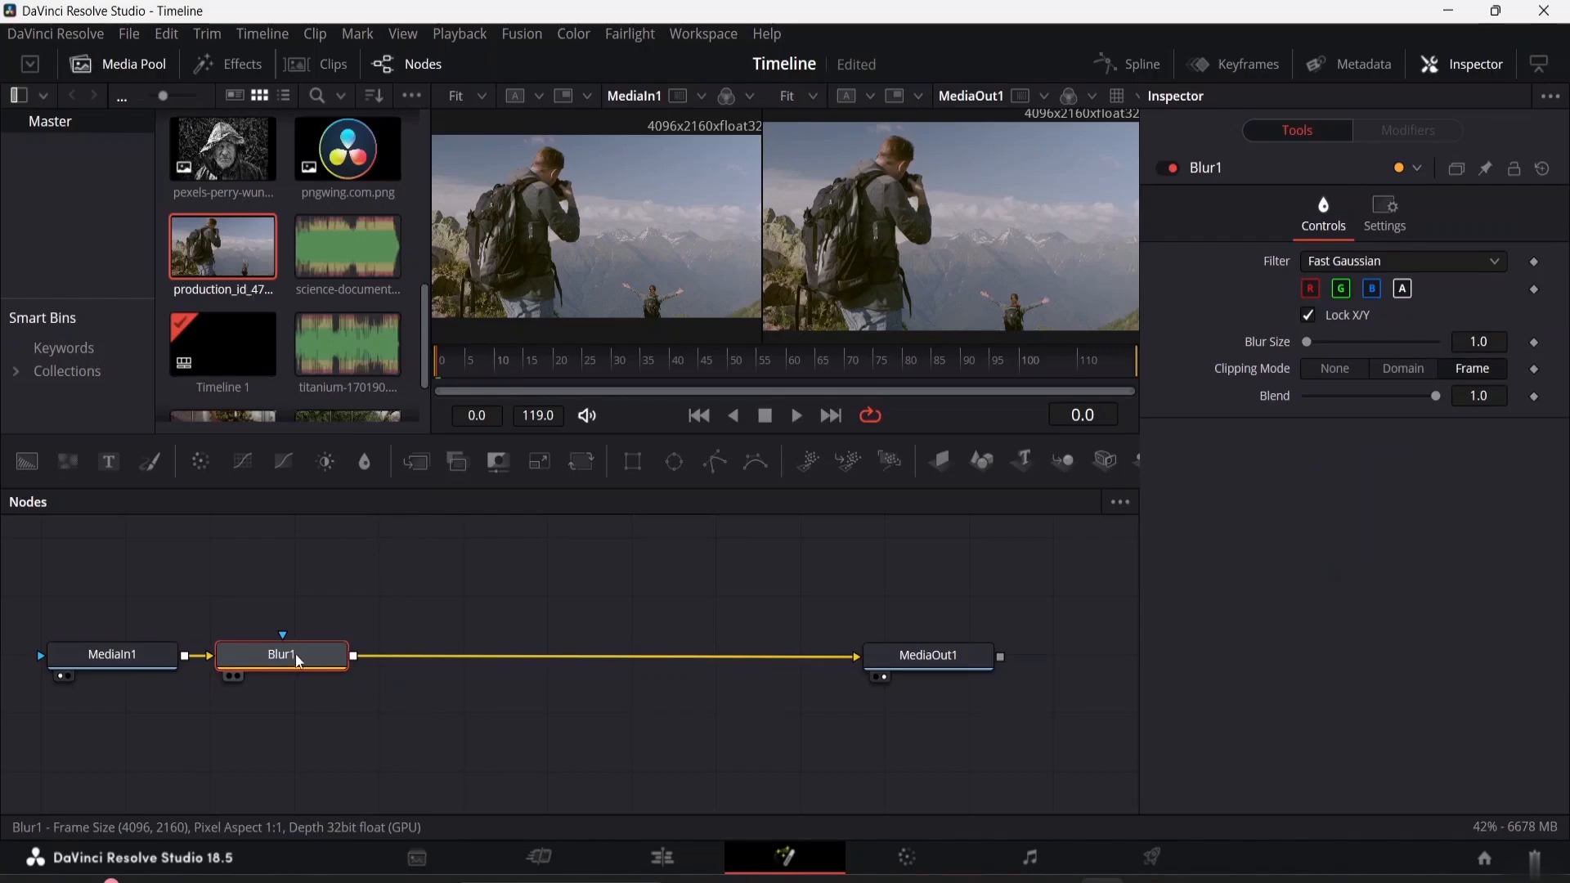
pyautogui.moveTo(298, 660); pyautogui.dragTo(526, 657)
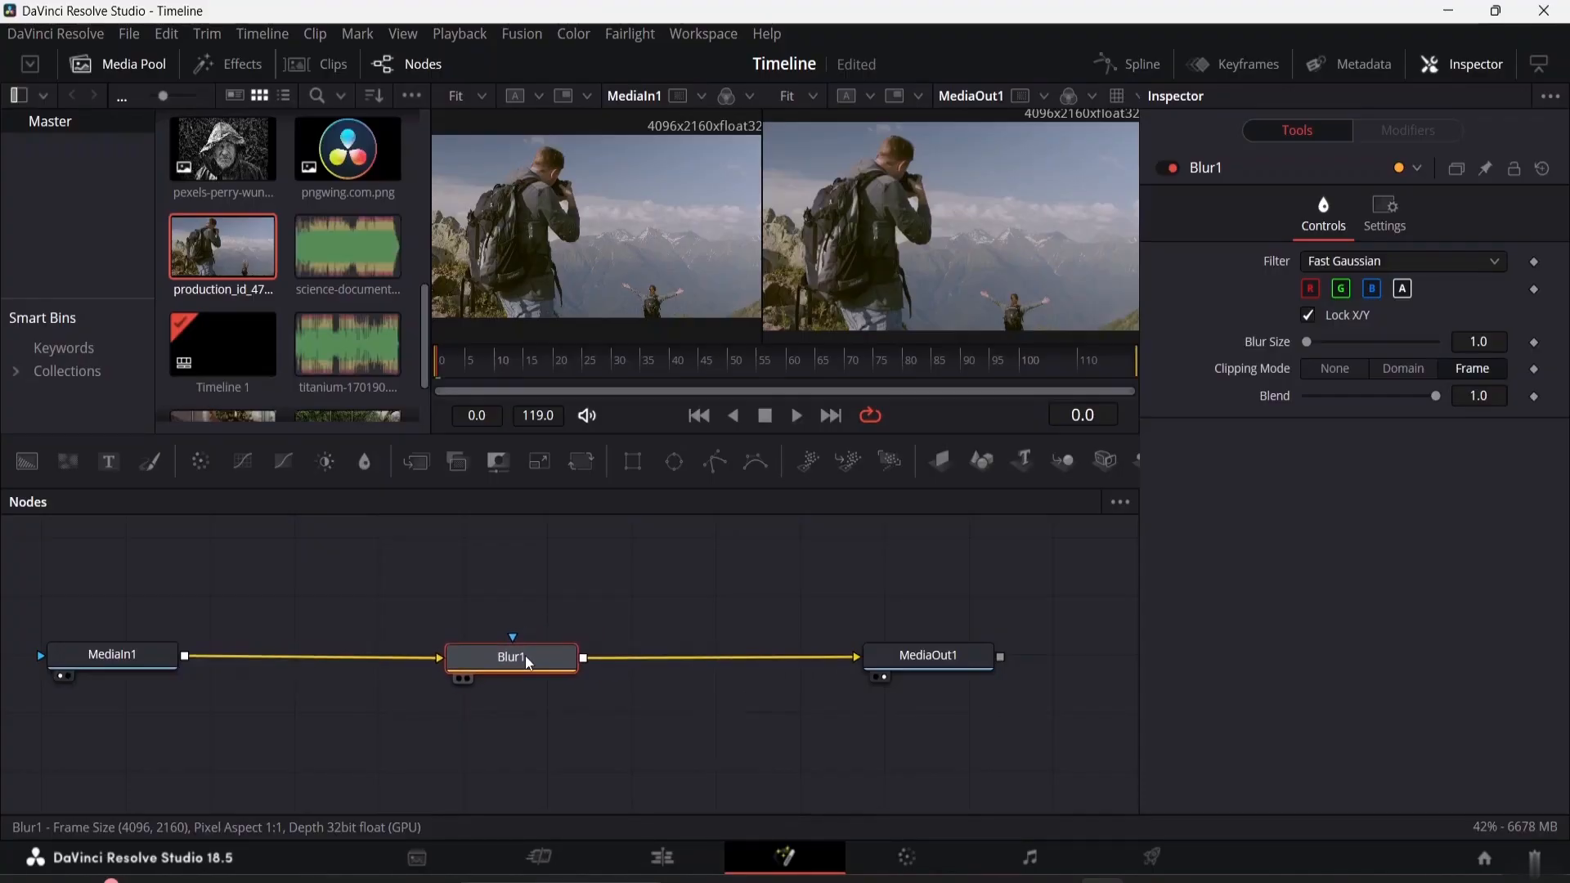
pyautogui.click(629, 590)
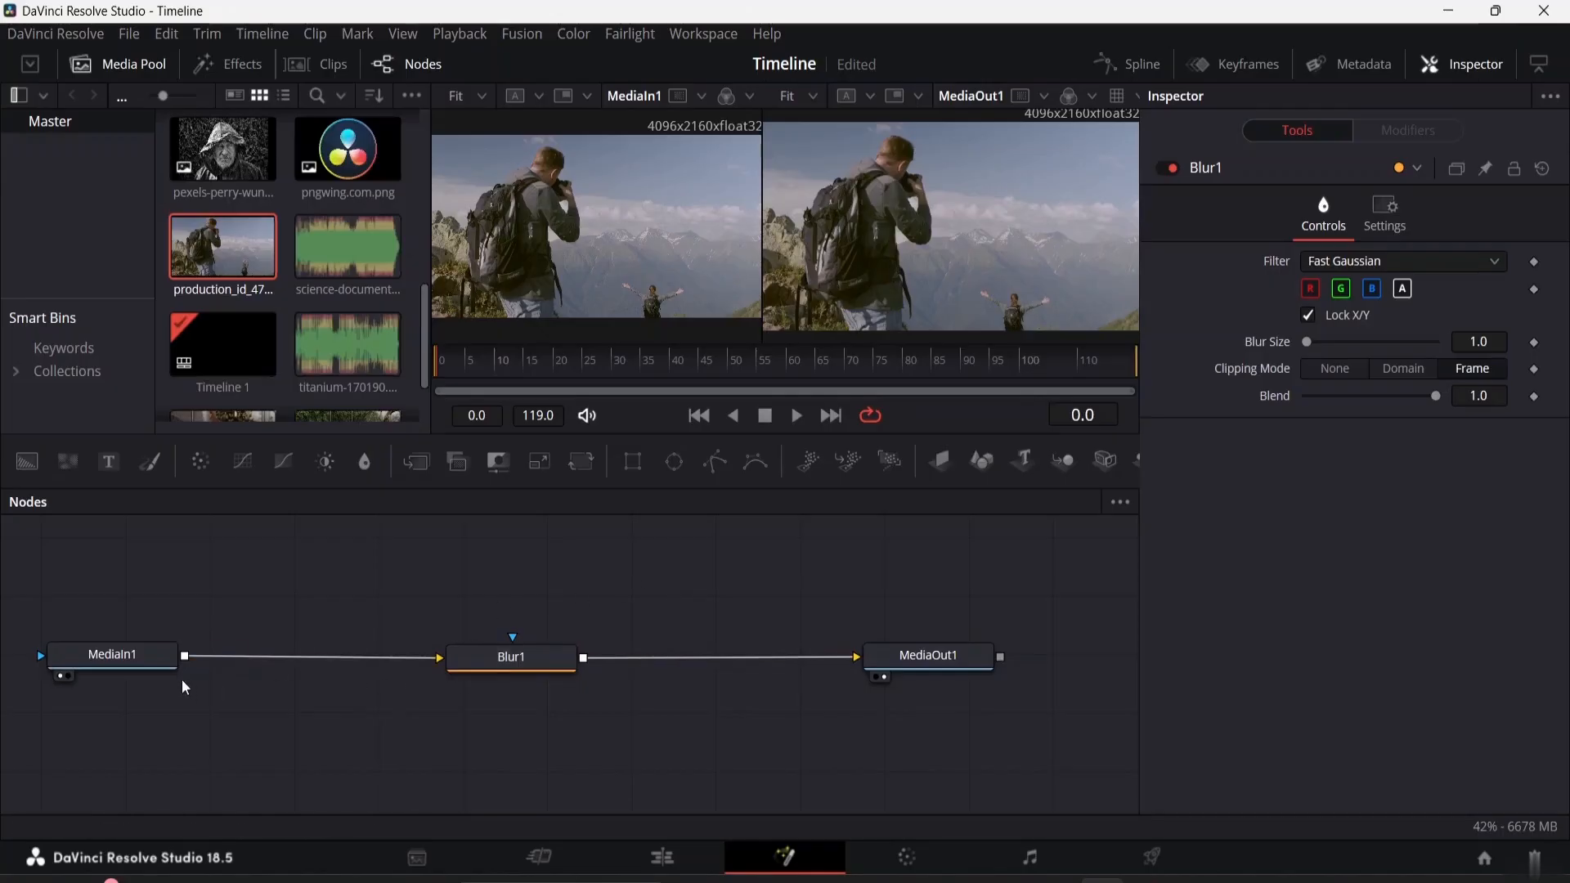
# Review the Blur1 node's filter types and set its Blur Size to 19.7 with the Fast Gaussian filter
pyautogui.click(131, 658)
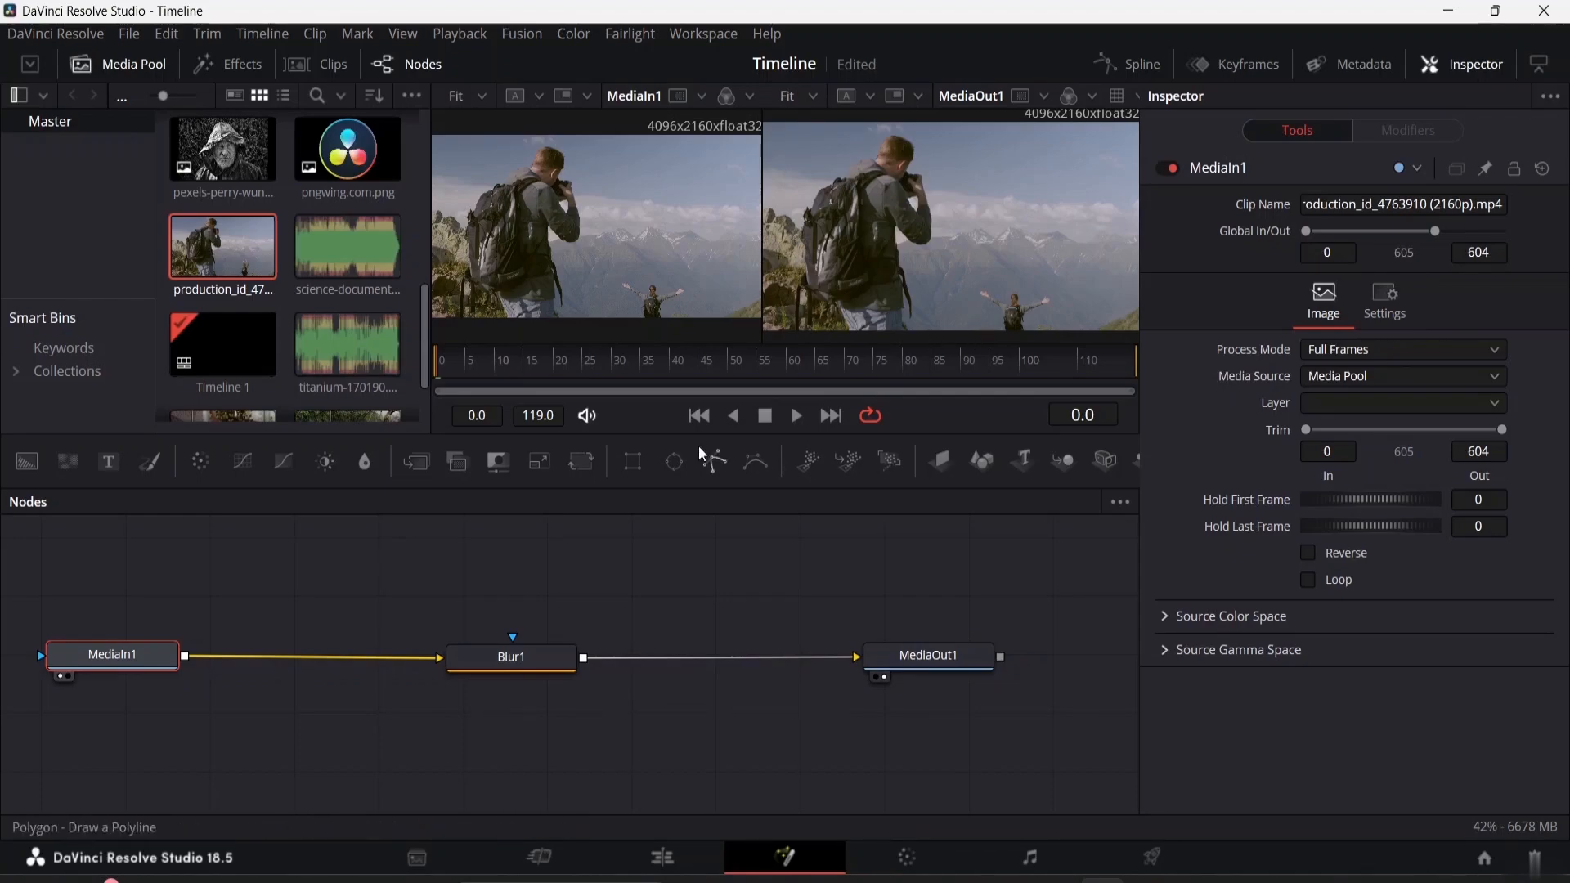
pyautogui.click(526, 657)
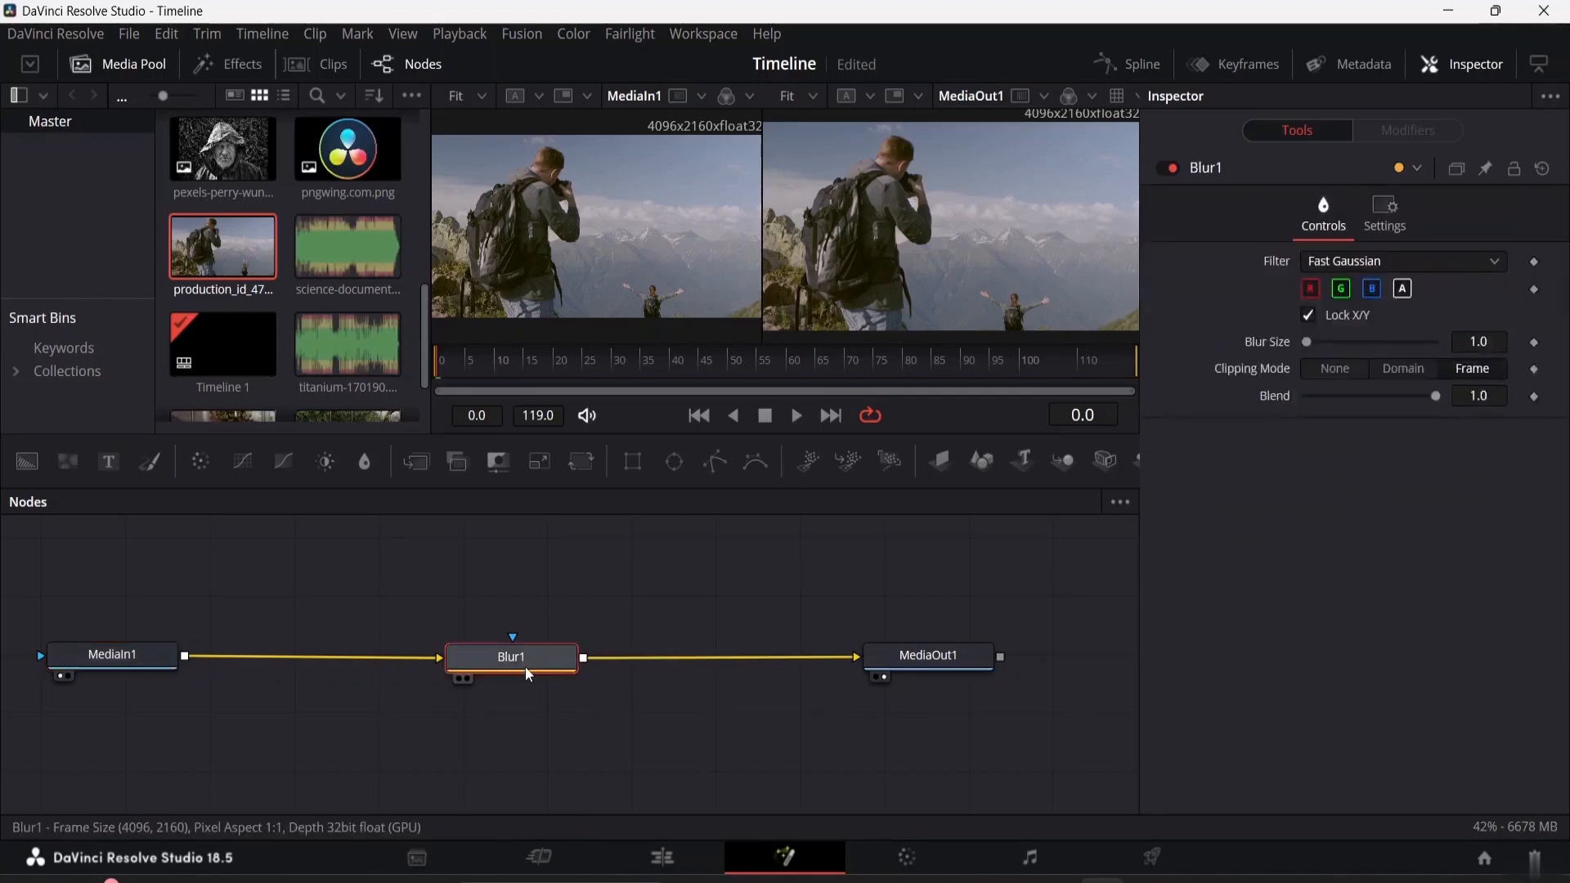
pyautogui.click(1490, 260)
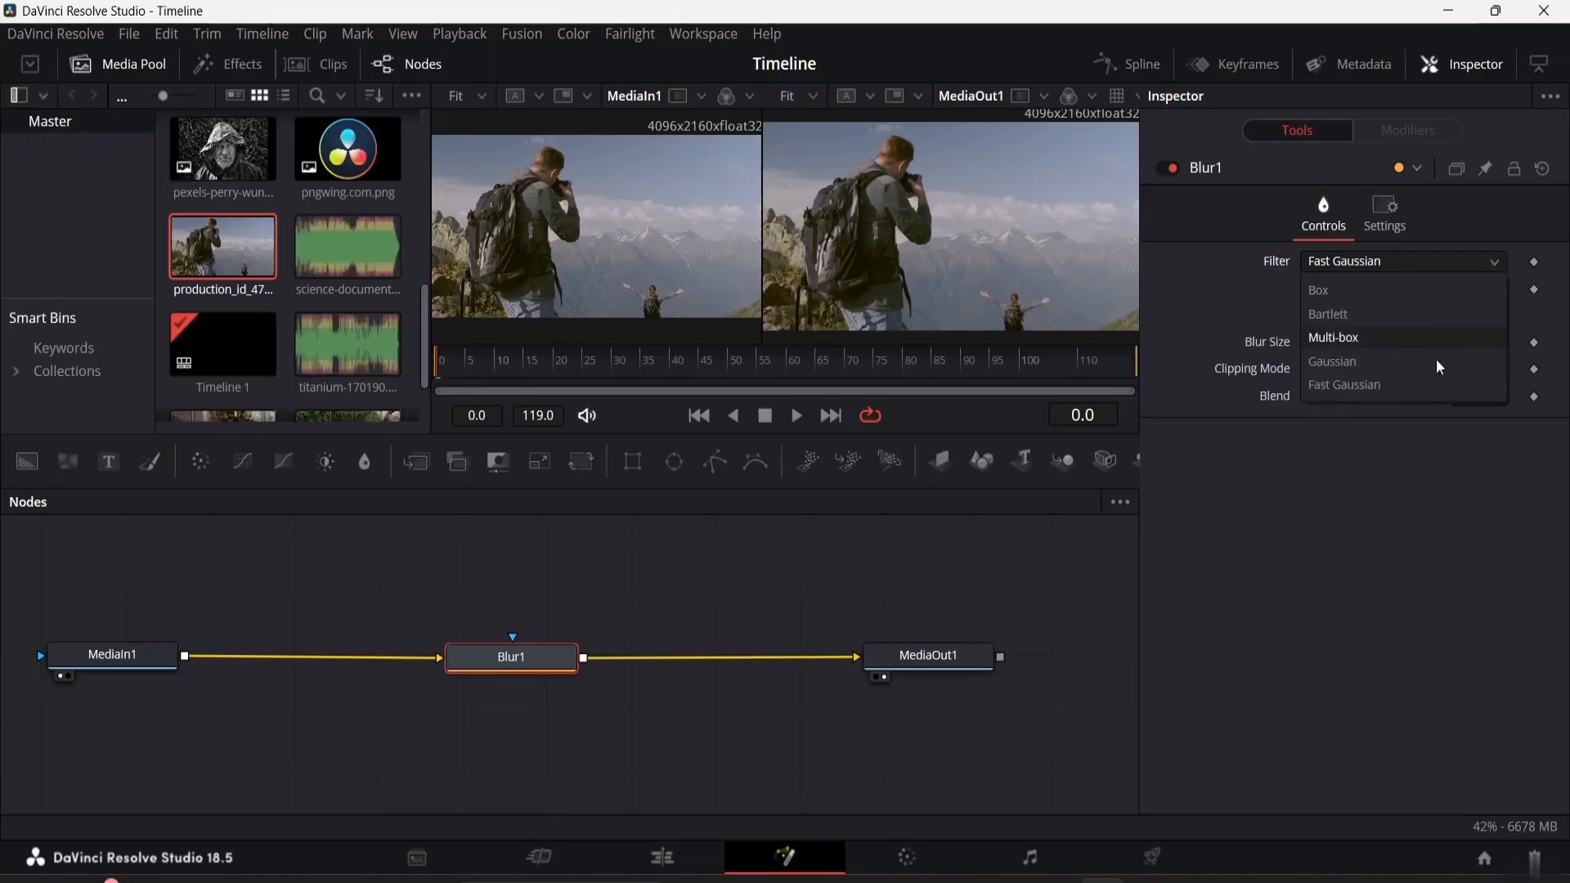
pyautogui.click(1494, 261)
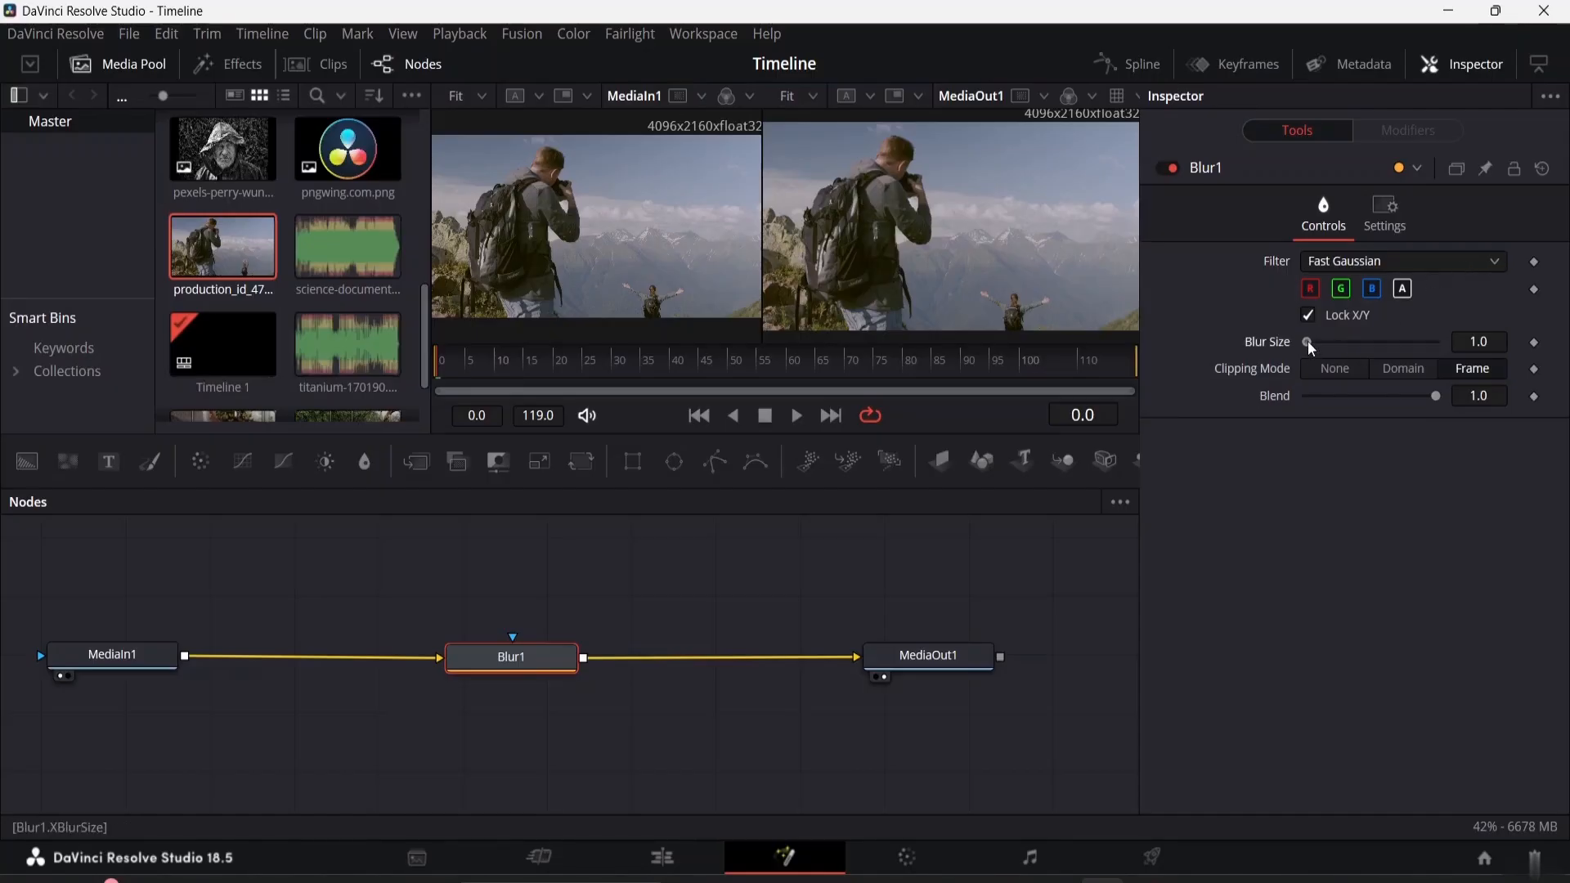
pyautogui.moveTo(1307, 341)
pyautogui.mouseDown()
pyautogui.moveTo(1416, 341)
pyautogui.moveTo(1316, 351)
pyautogui.moveTo(1331, 350)
pyautogui.mouseUp()
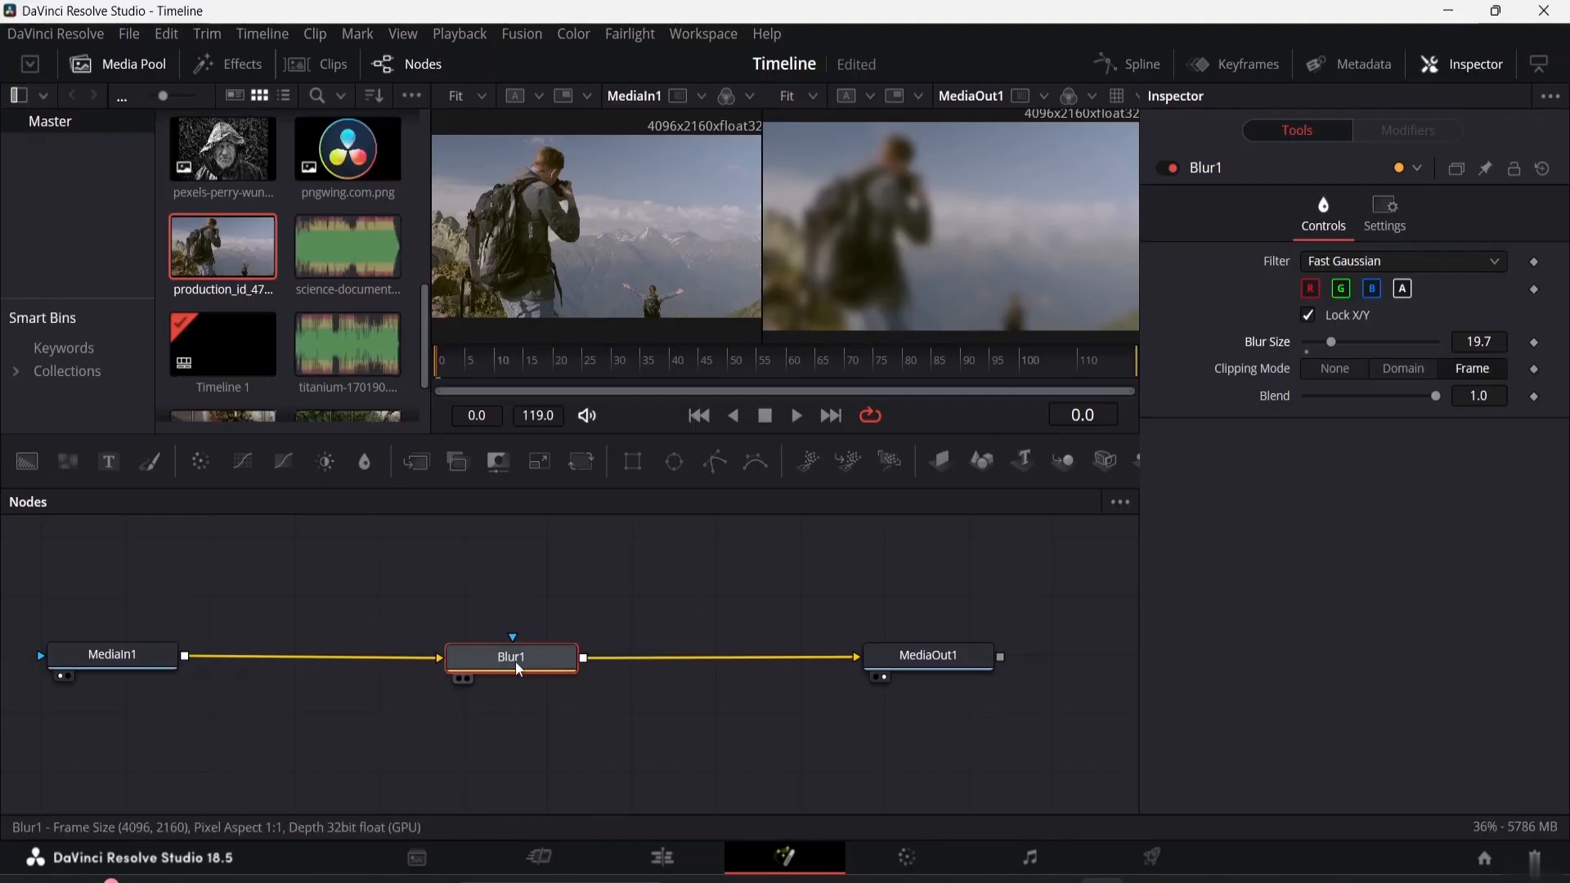
# Move Blur1 closer to MediaIn1 and add an unconnected Text+ node above the link between Blur1 and MediaOut1
pyautogui.moveTo(543, 655)
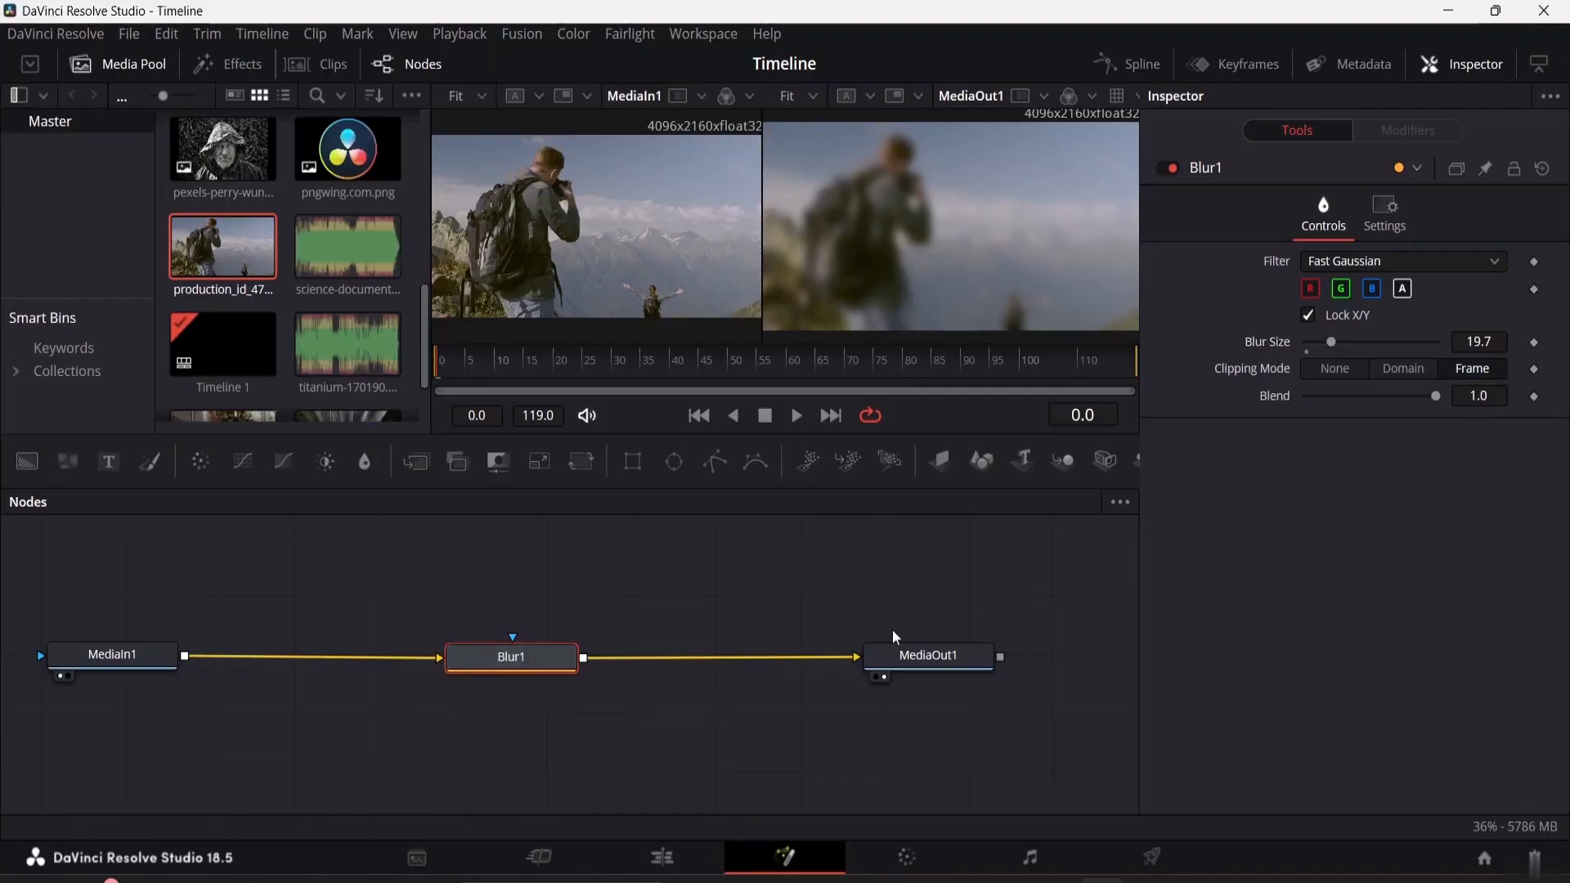
pyautogui.moveTo(504, 662); pyautogui.dragTo(431, 657)
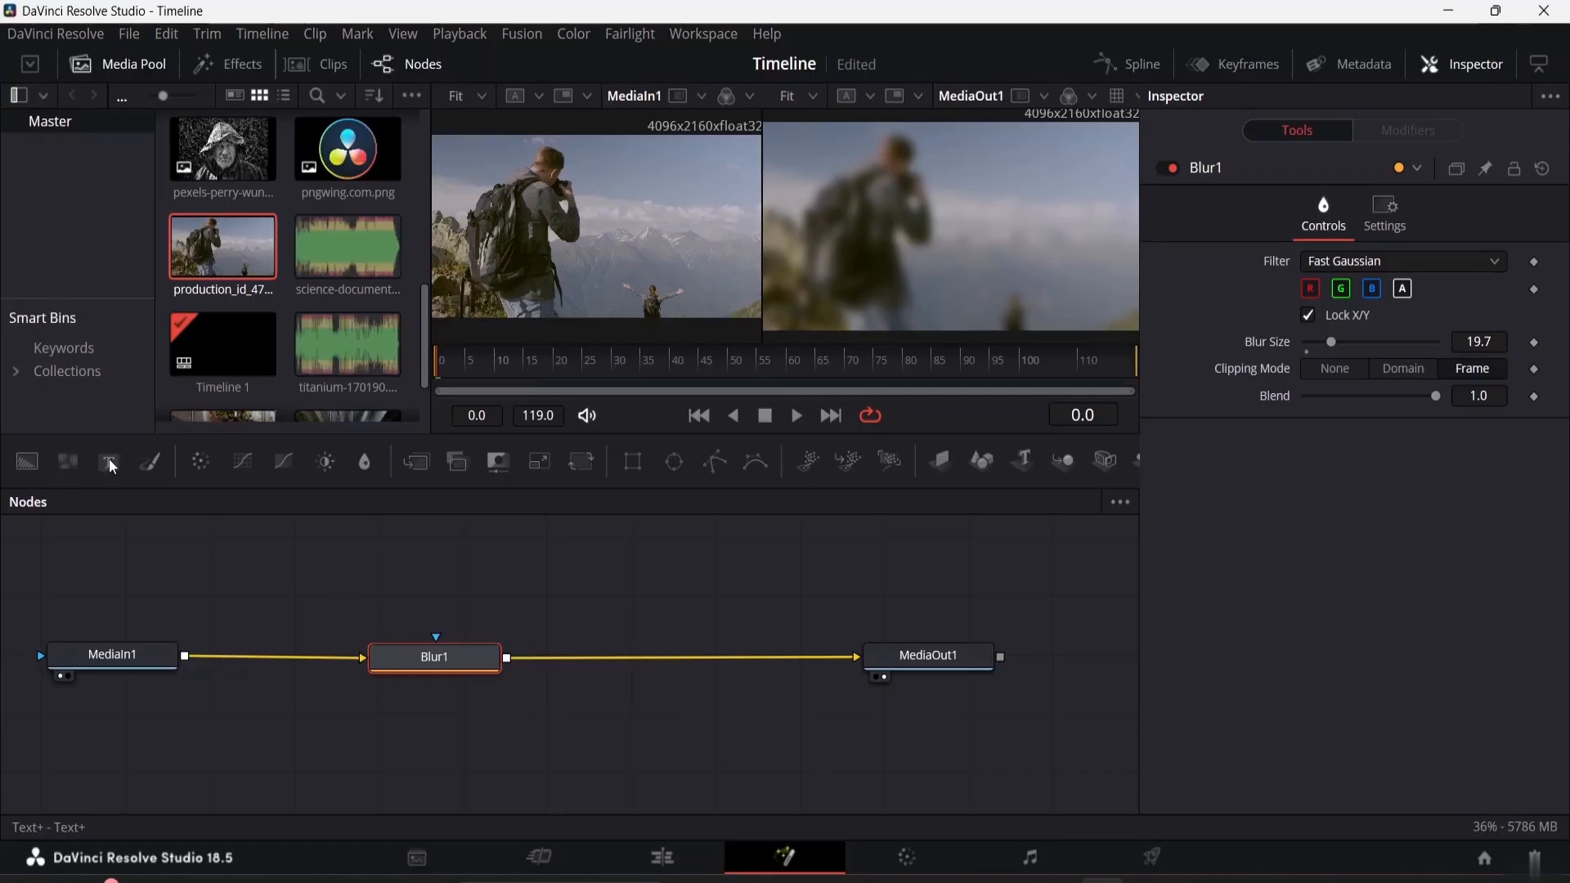
pyautogui.moveTo(110, 459); pyautogui.dragTo(562, 567)
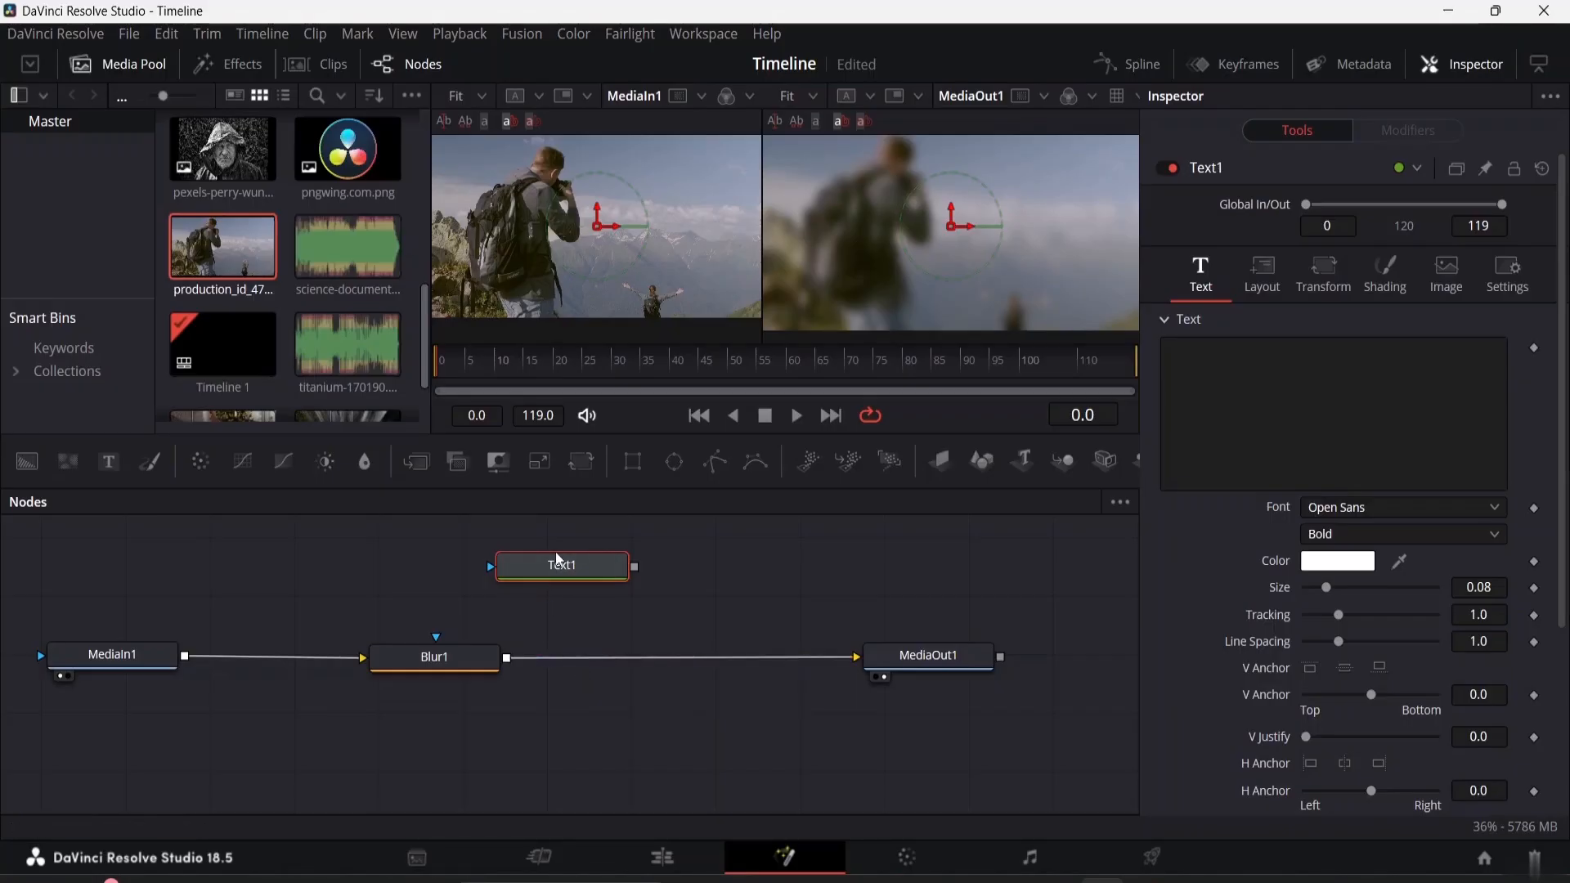
pyautogui.moveTo(579, 588); pyautogui.dragTo(680, 563)
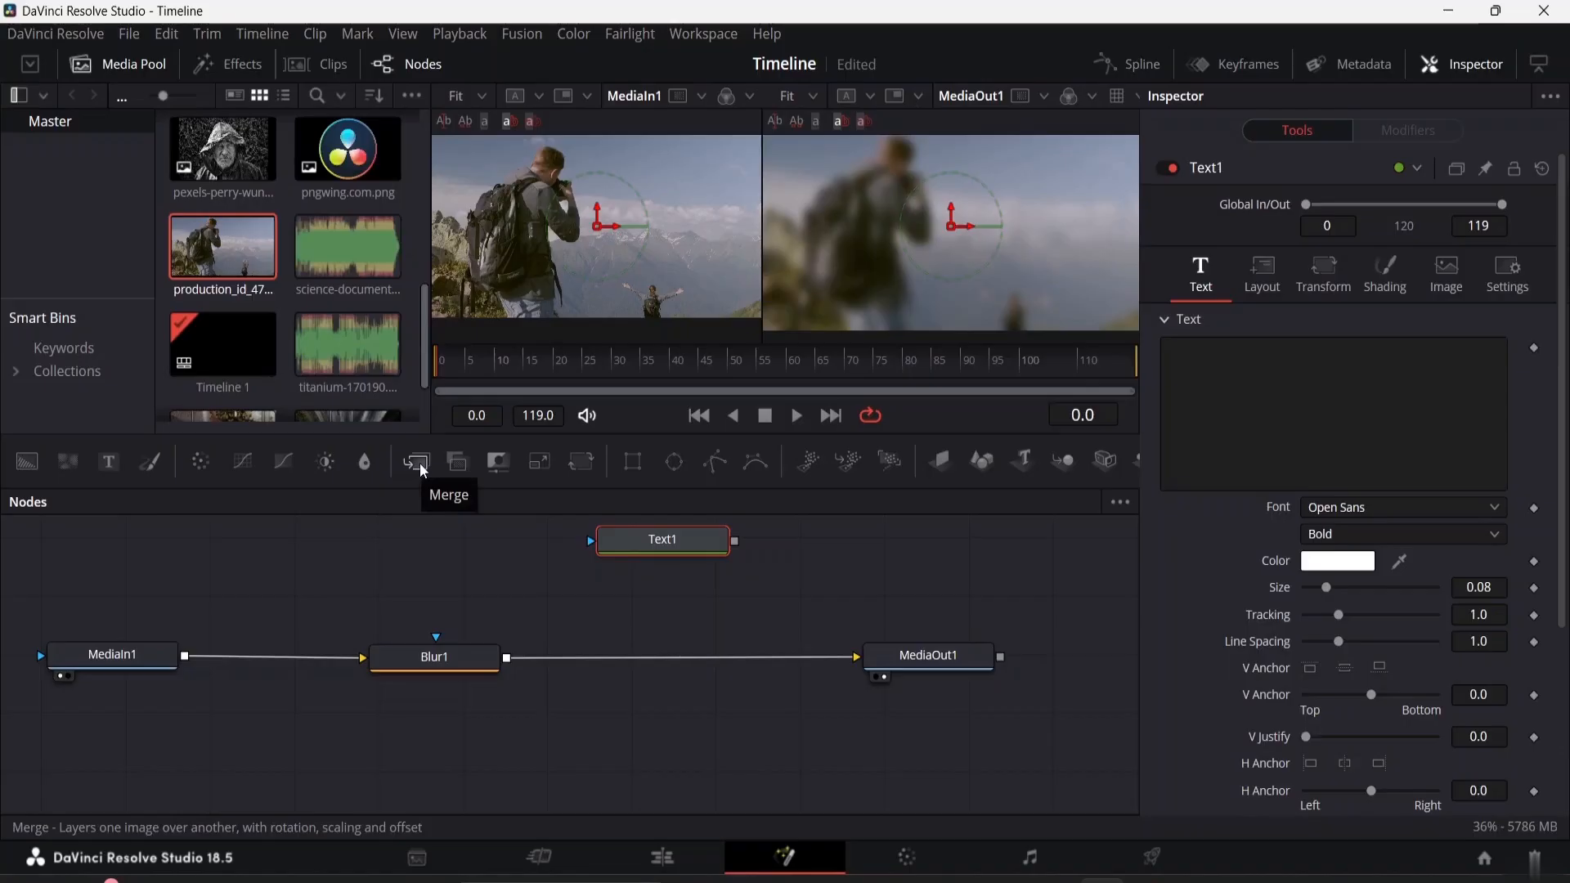
# Add a Merge node between Blur1 and MediaOut1, feed it from Blur1's output, and move Text1 directly above it
pyautogui.moveTo(480, 556); pyautogui.dragTo(689, 612)
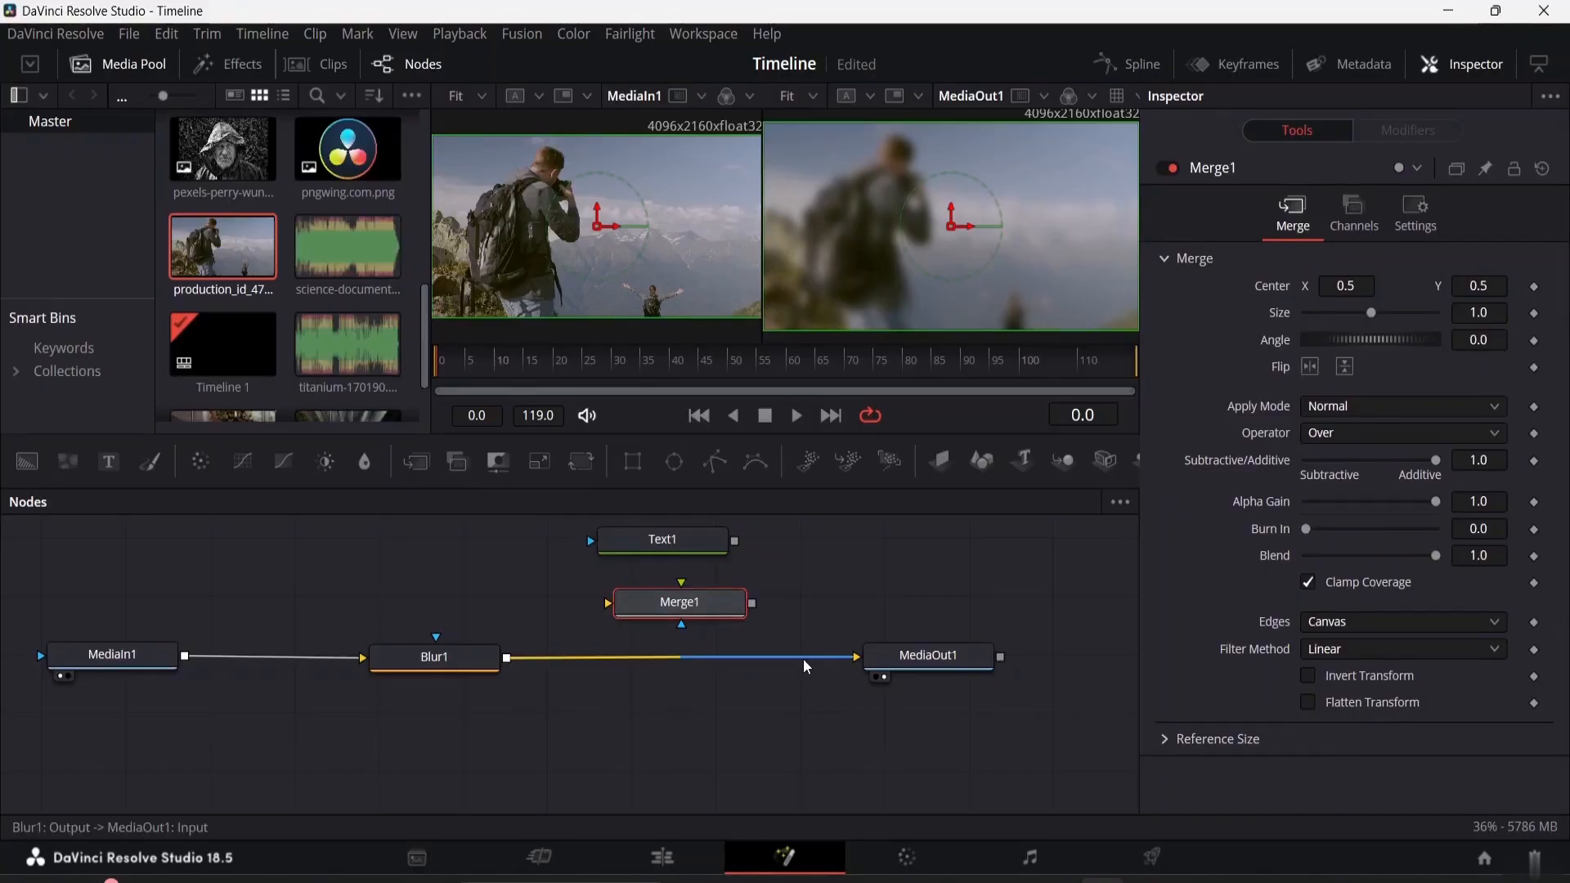
pyautogui.moveTo(790, 658); pyautogui.dragTo(710, 656)
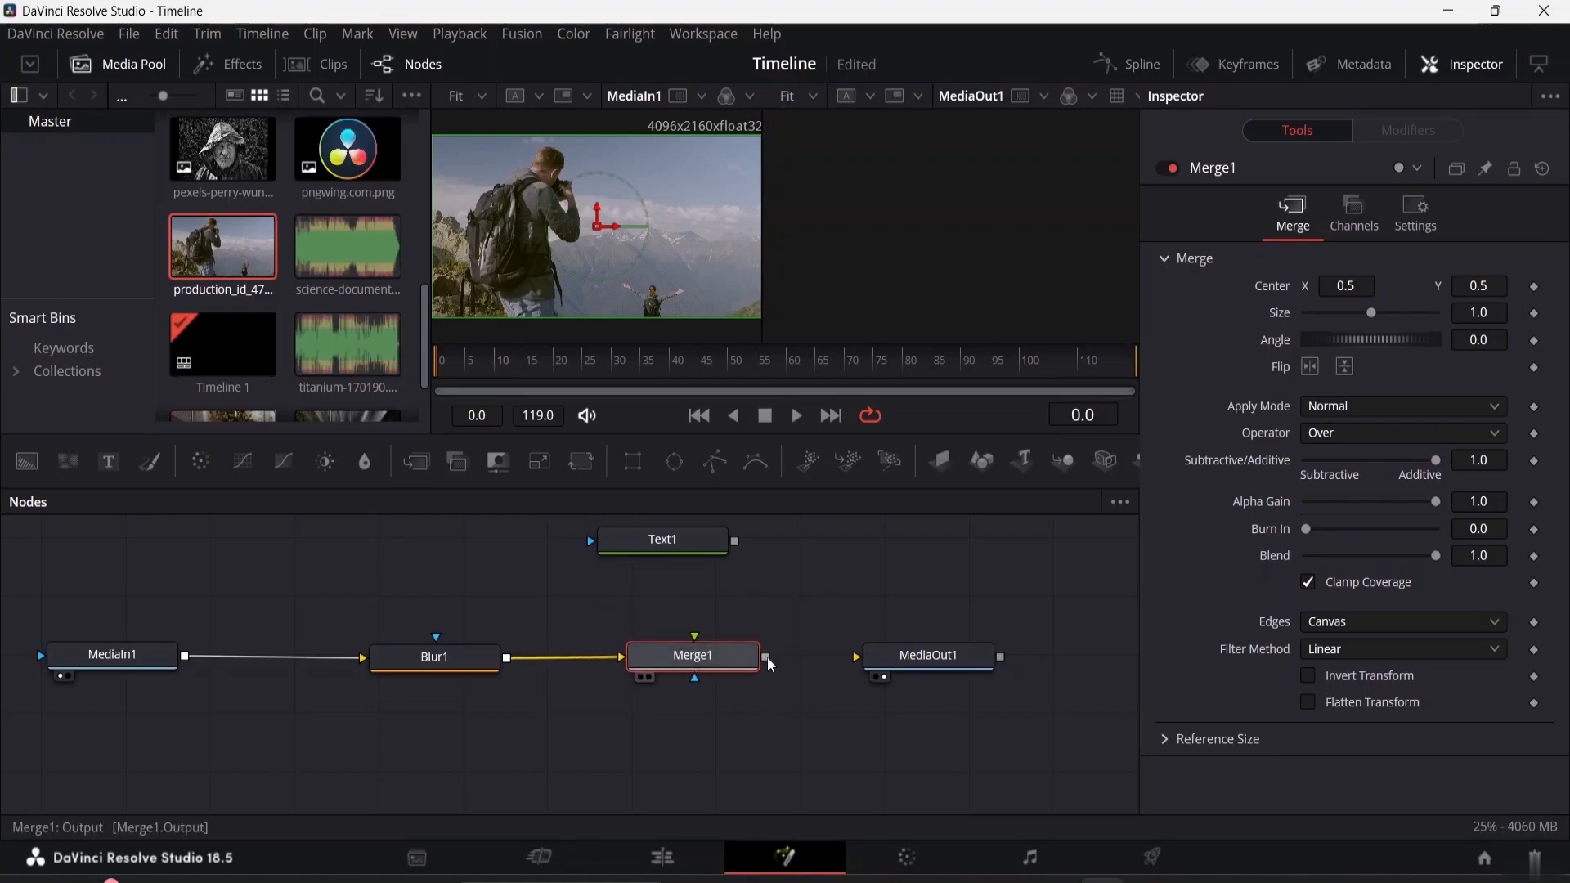
pyautogui.moveTo(681, 560); pyautogui.dragTo(705, 576)
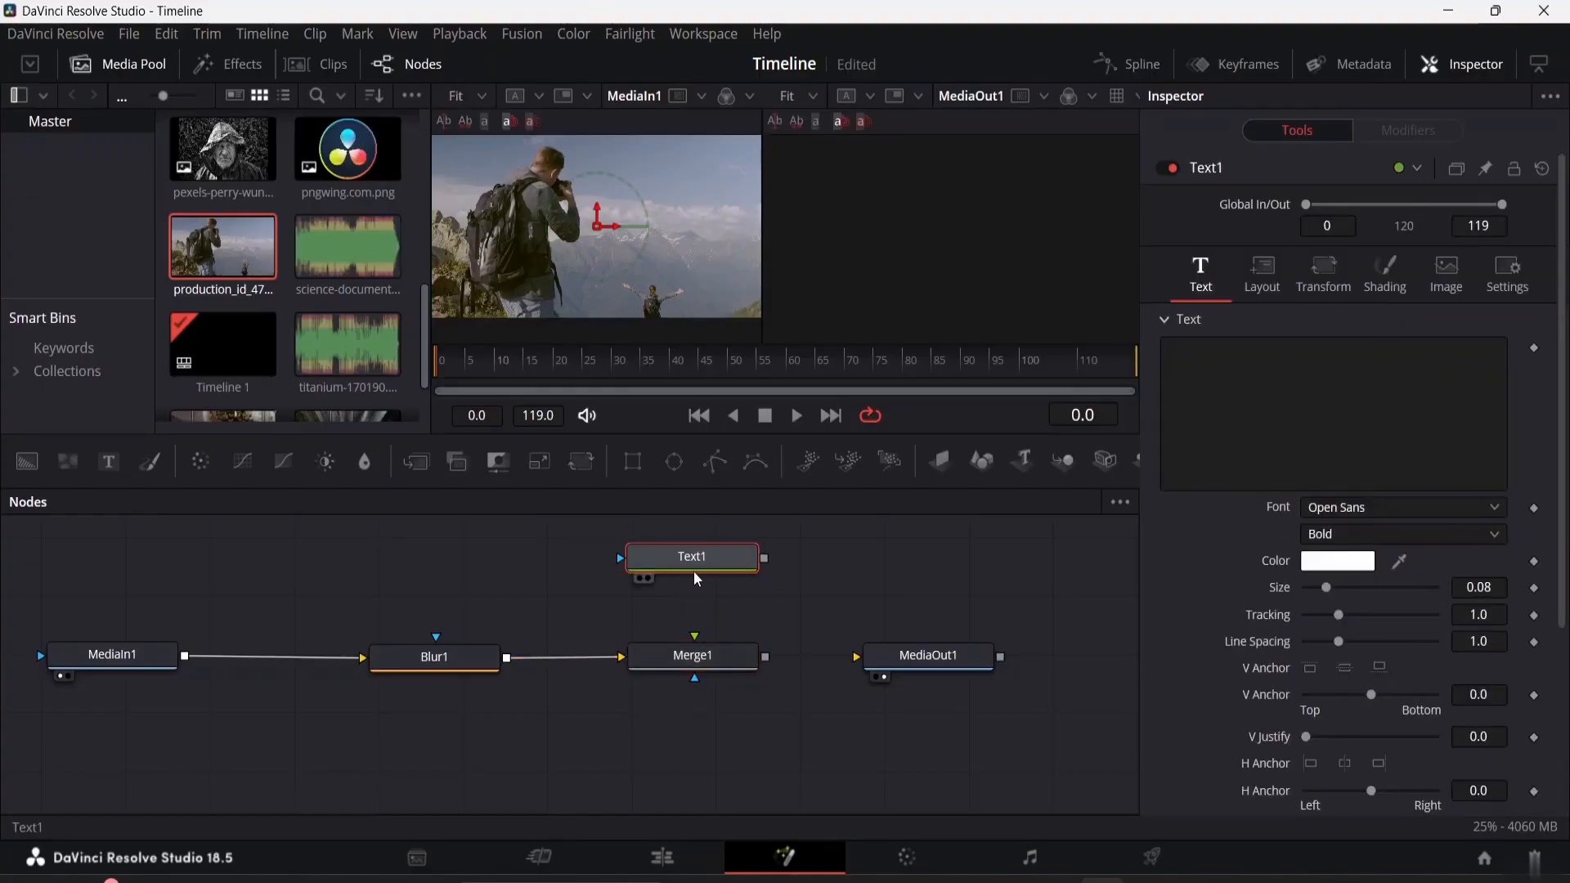
pyautogui.moveTo(698, 579); pyautogui.dragTo(696, 565)
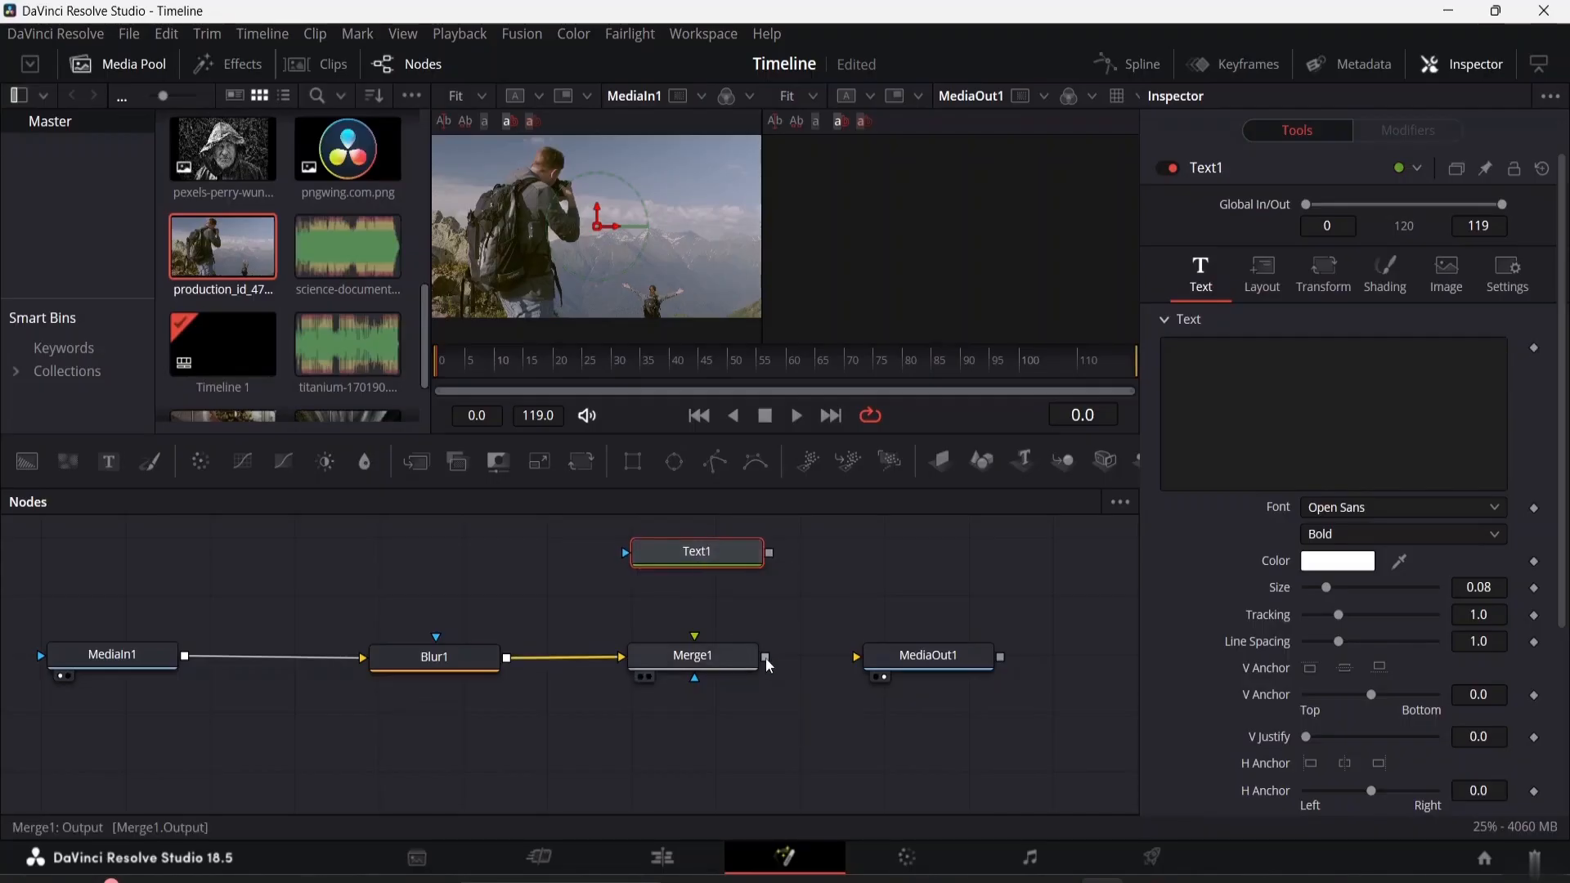
# Connect Merge1's output to MediaOut1 and Text1's output to Merge1's foreground input, keeping Text1 aligned above Merge1
pyautogui.moveTo(766, 657); pyautogui.dragTo(916, 656)
pyautogui.moveTo(771, 552); pyautogui.dragTo(693, 637)
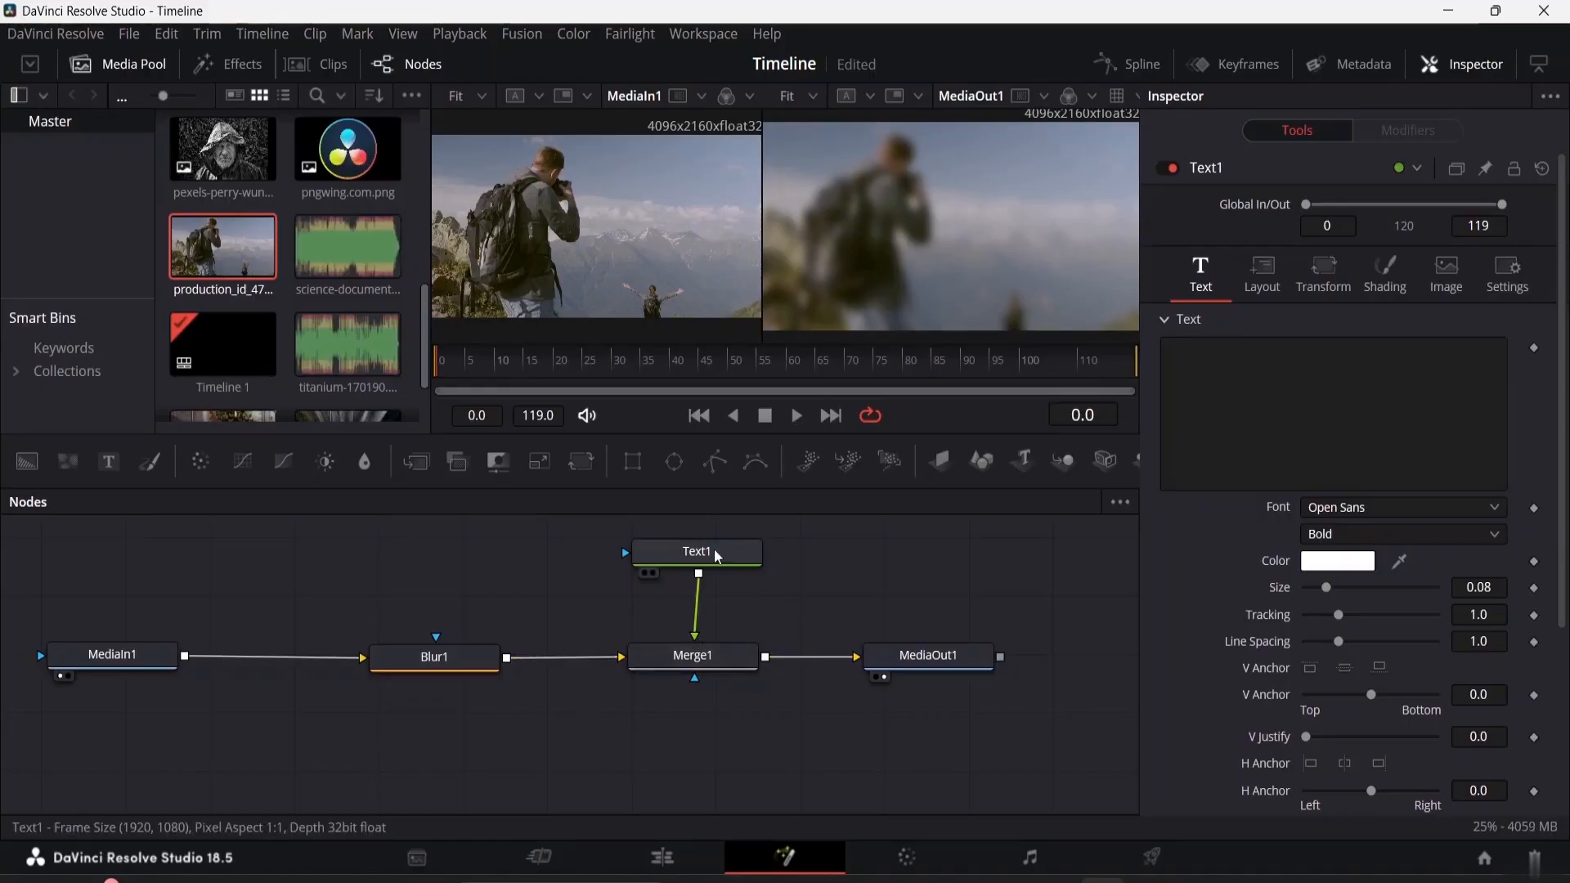
pyautogui.moveTo(714, 549)
pyautogui.mouseDown()
pyautogui.moveTo(695, 558)
pyautogui.moveTo(709, 553)
pyautogui.mouseUp()
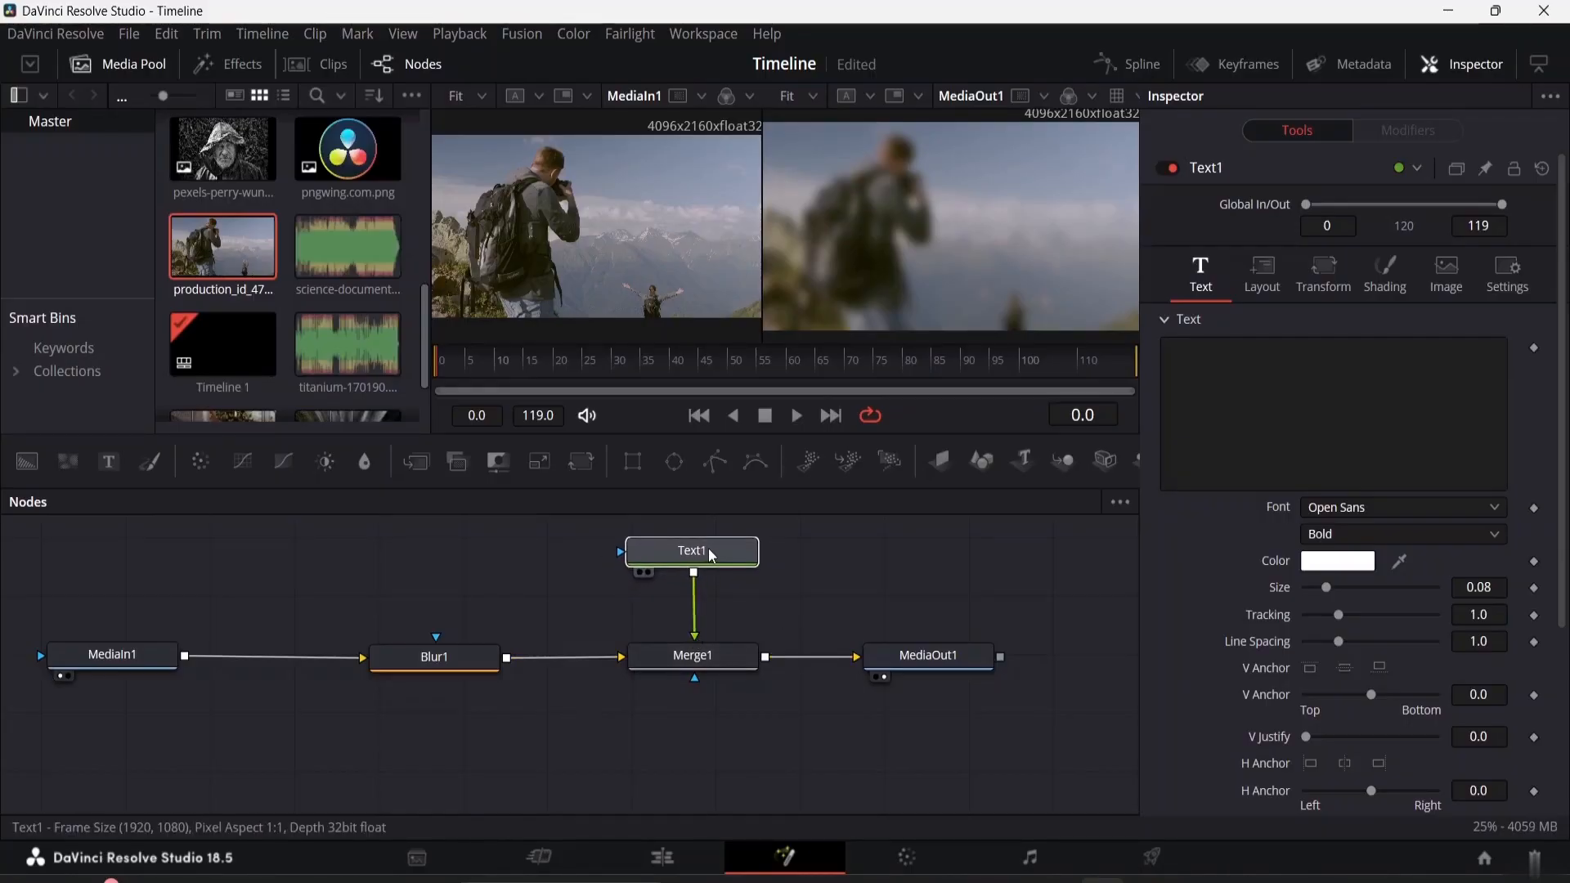
pyautogui.click(708, 549)
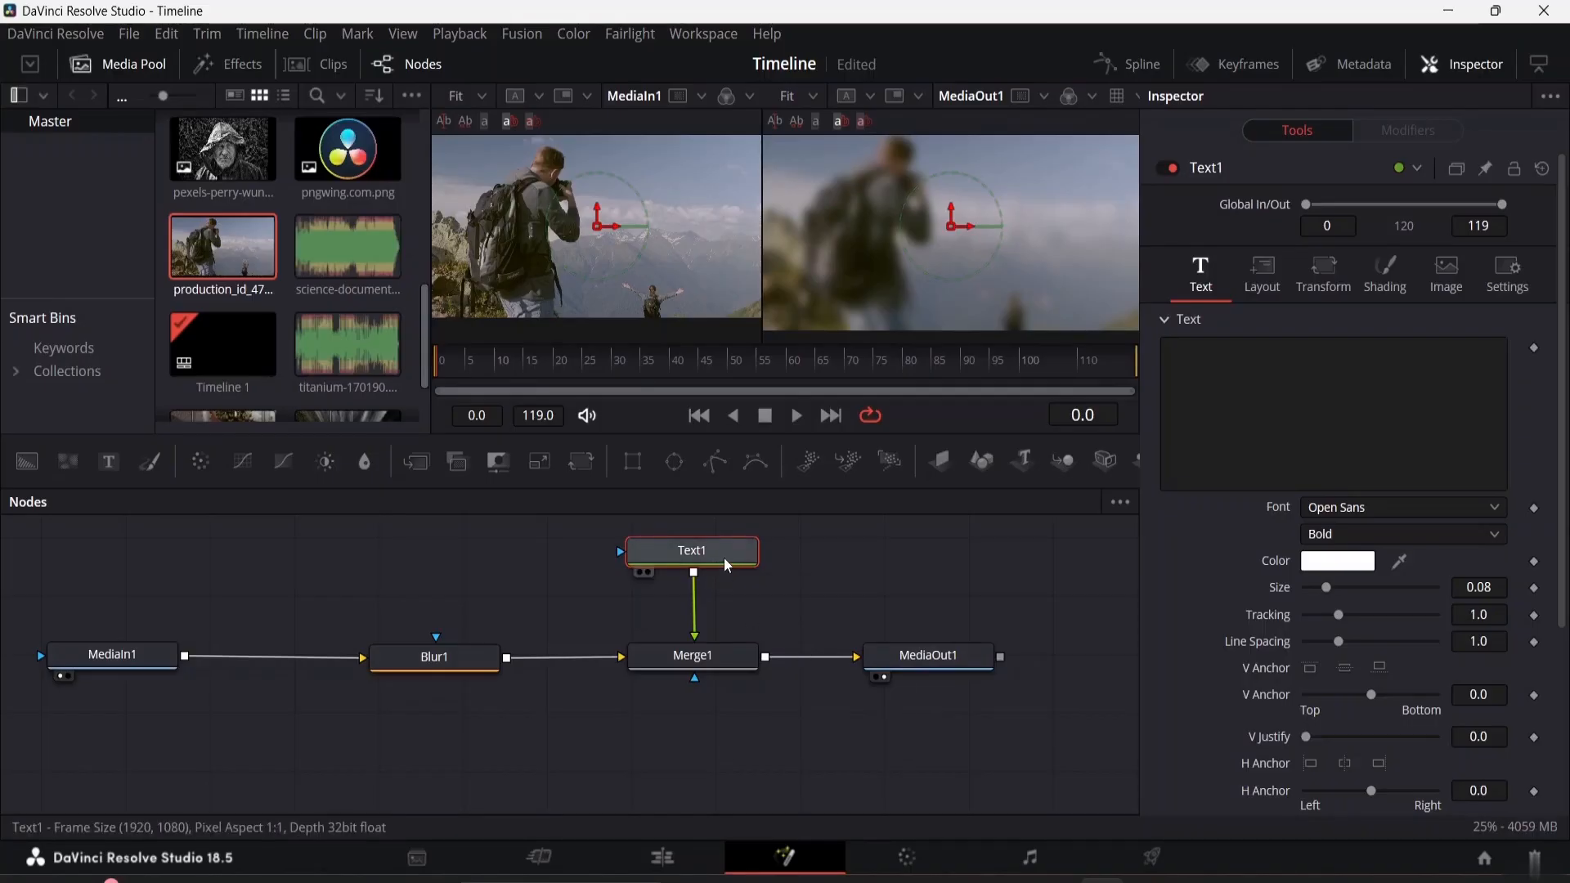
pyautogui.moveTo(724, 557)
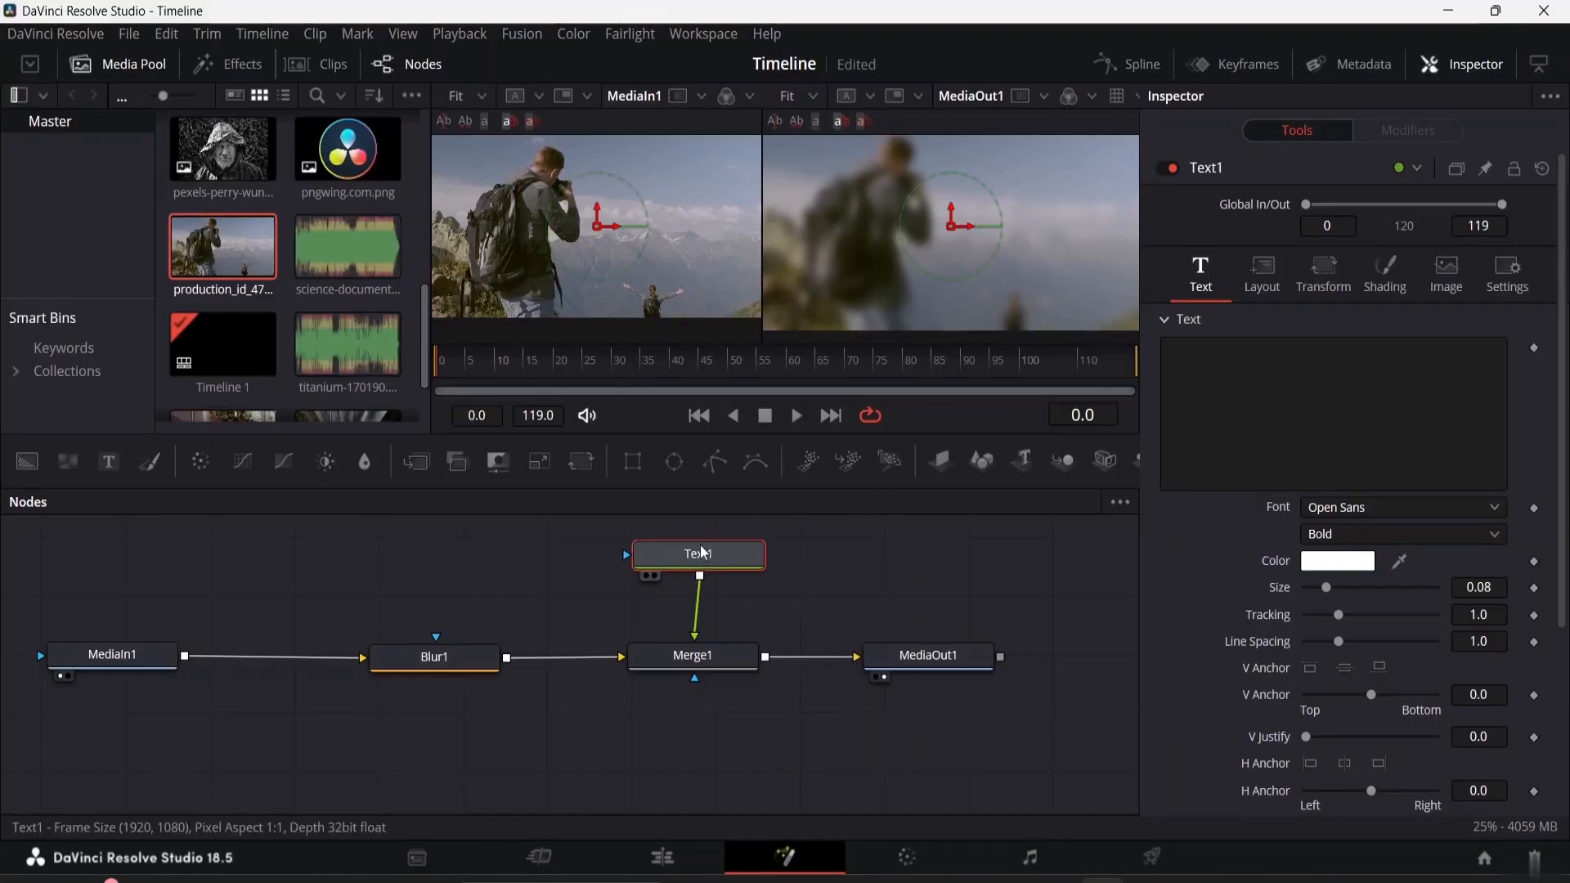
pyautogui.moveTo(718, 552); pyautogui.dragTo(714, 543)
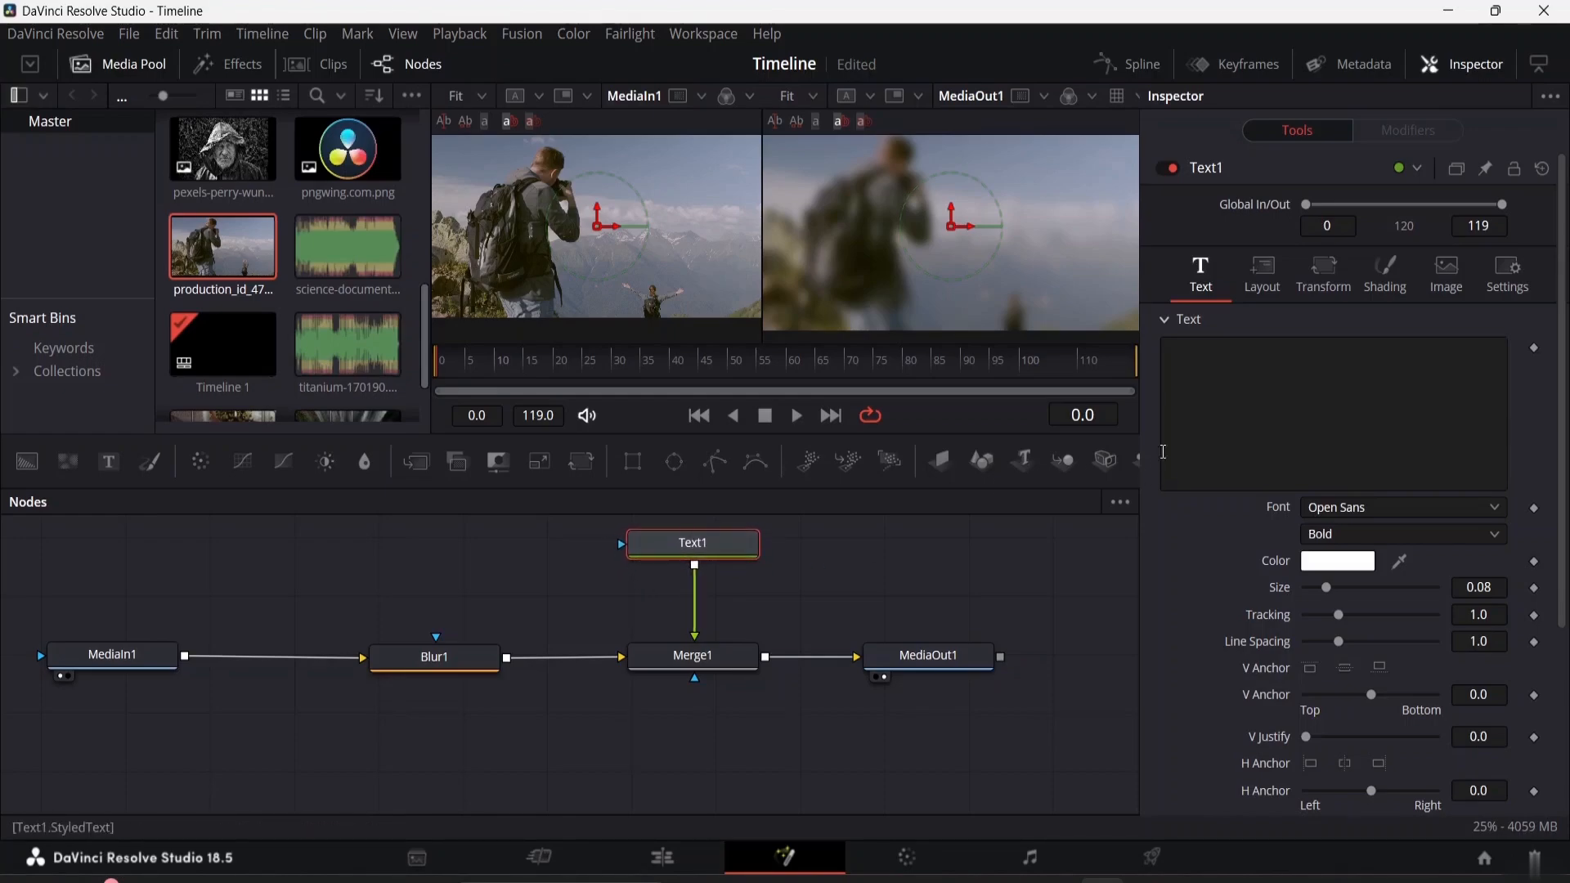
# Enter GOOD DAY as Text1's text and enlarge its size to 0.3228
pyautogui.click(1203, 350)
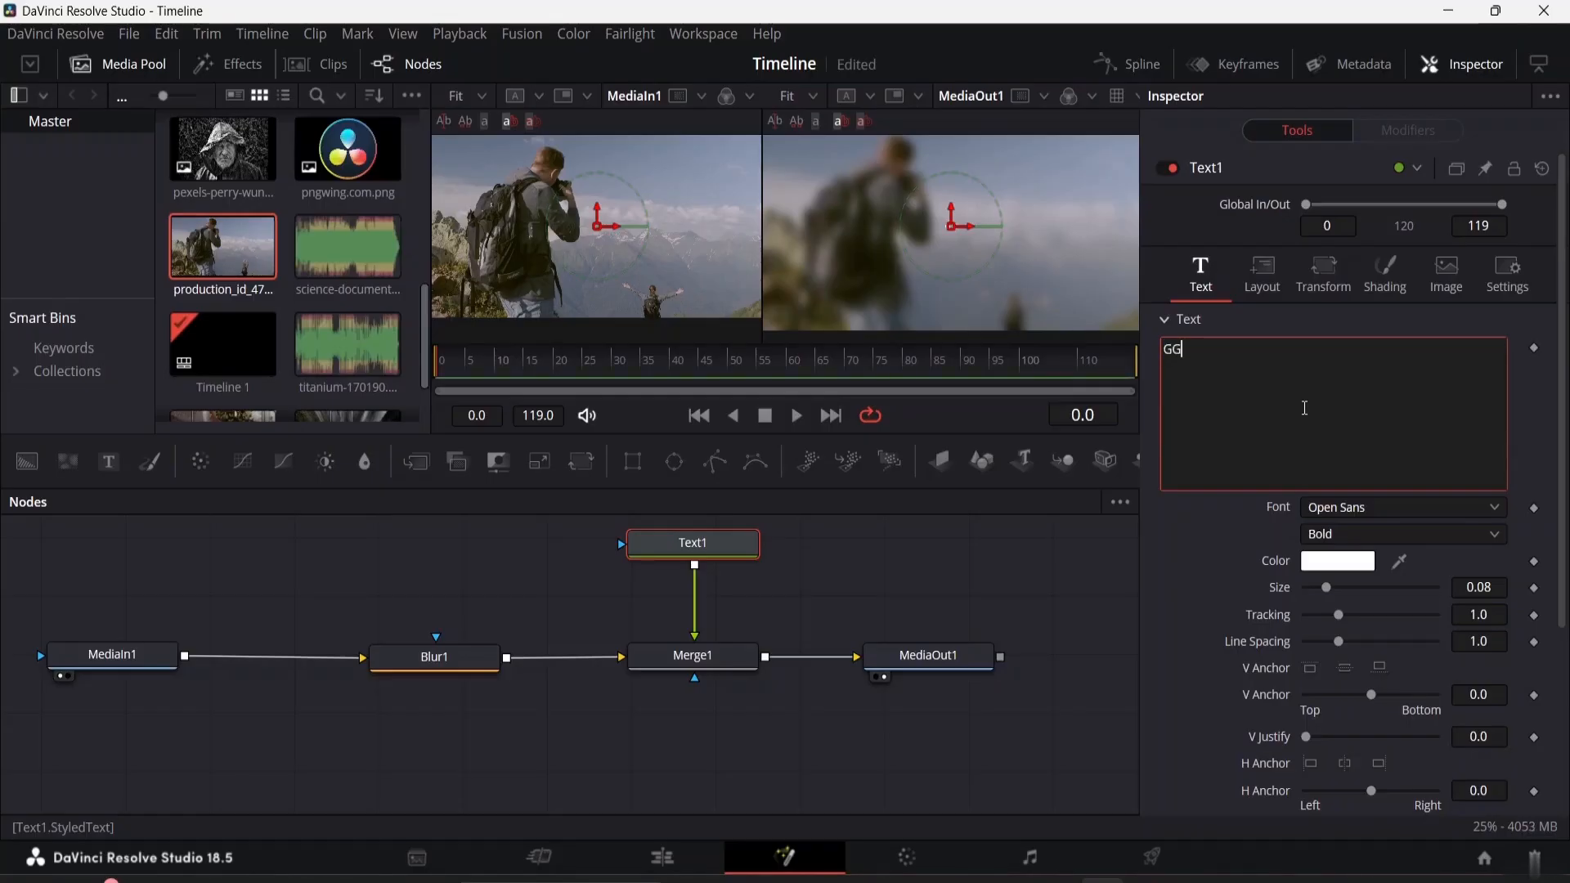
pyautogui.write('OD DA')
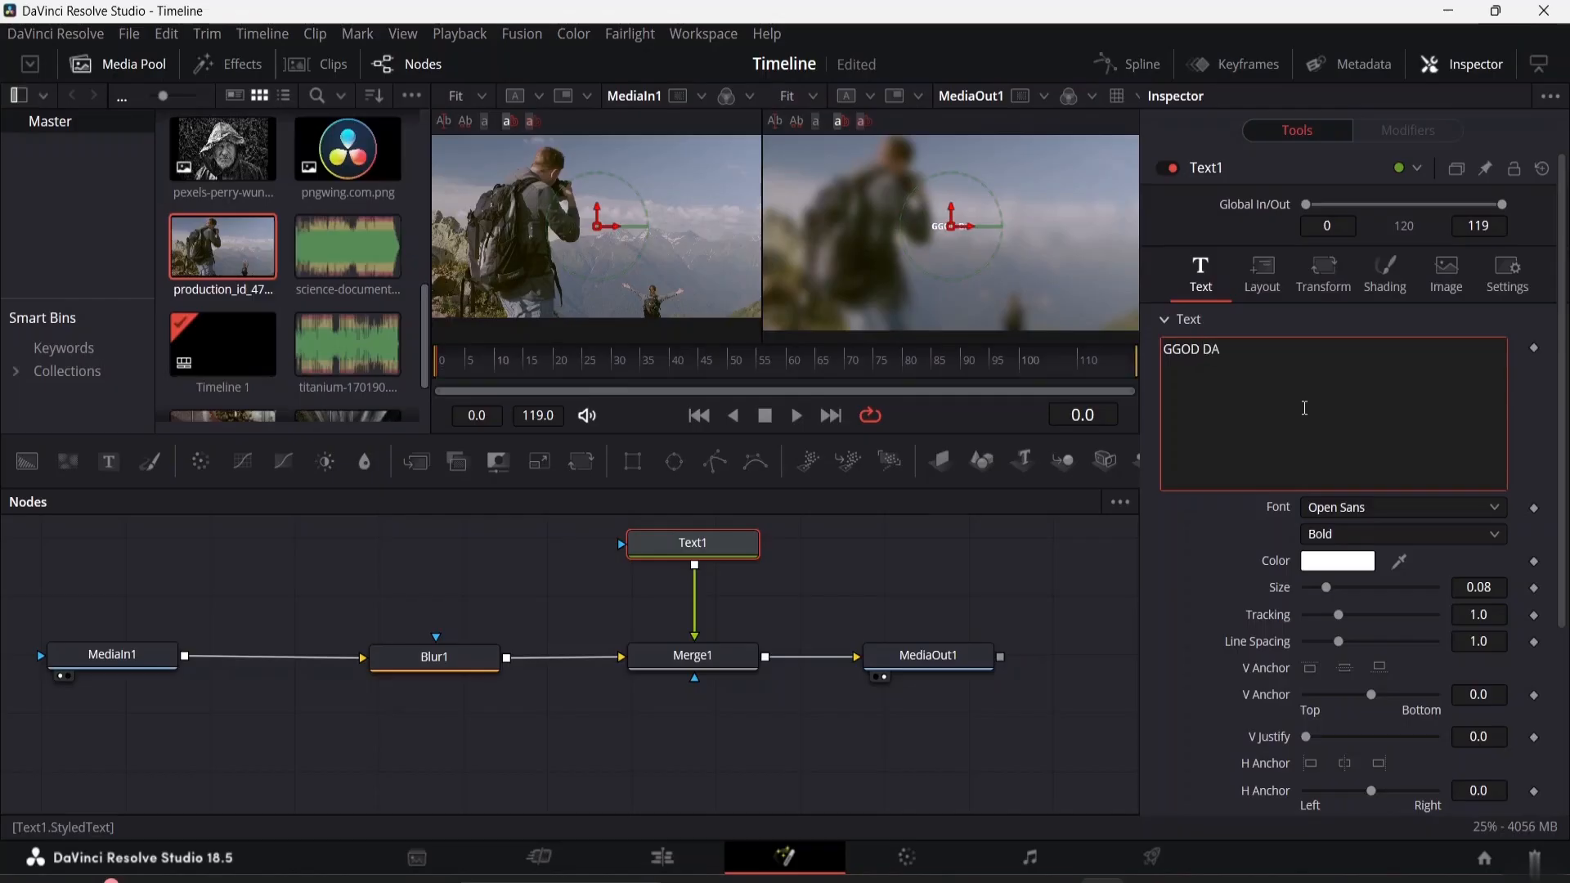
pyautogui.write('Y')
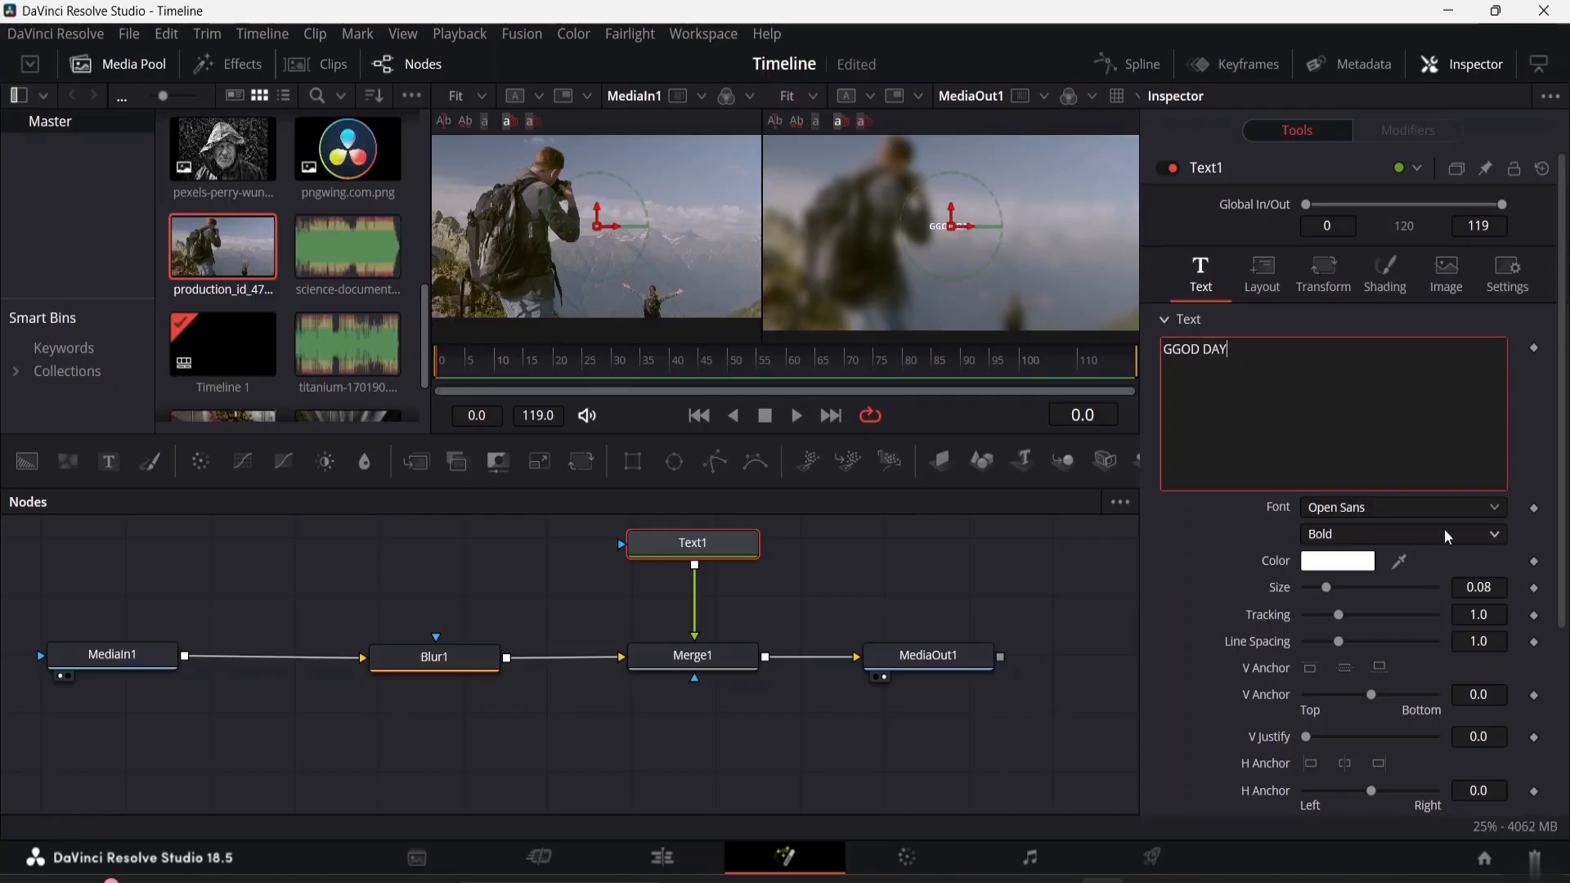
pyautogui.moveTo(1328, 586); pyautogui.dragTo(1396, 601)
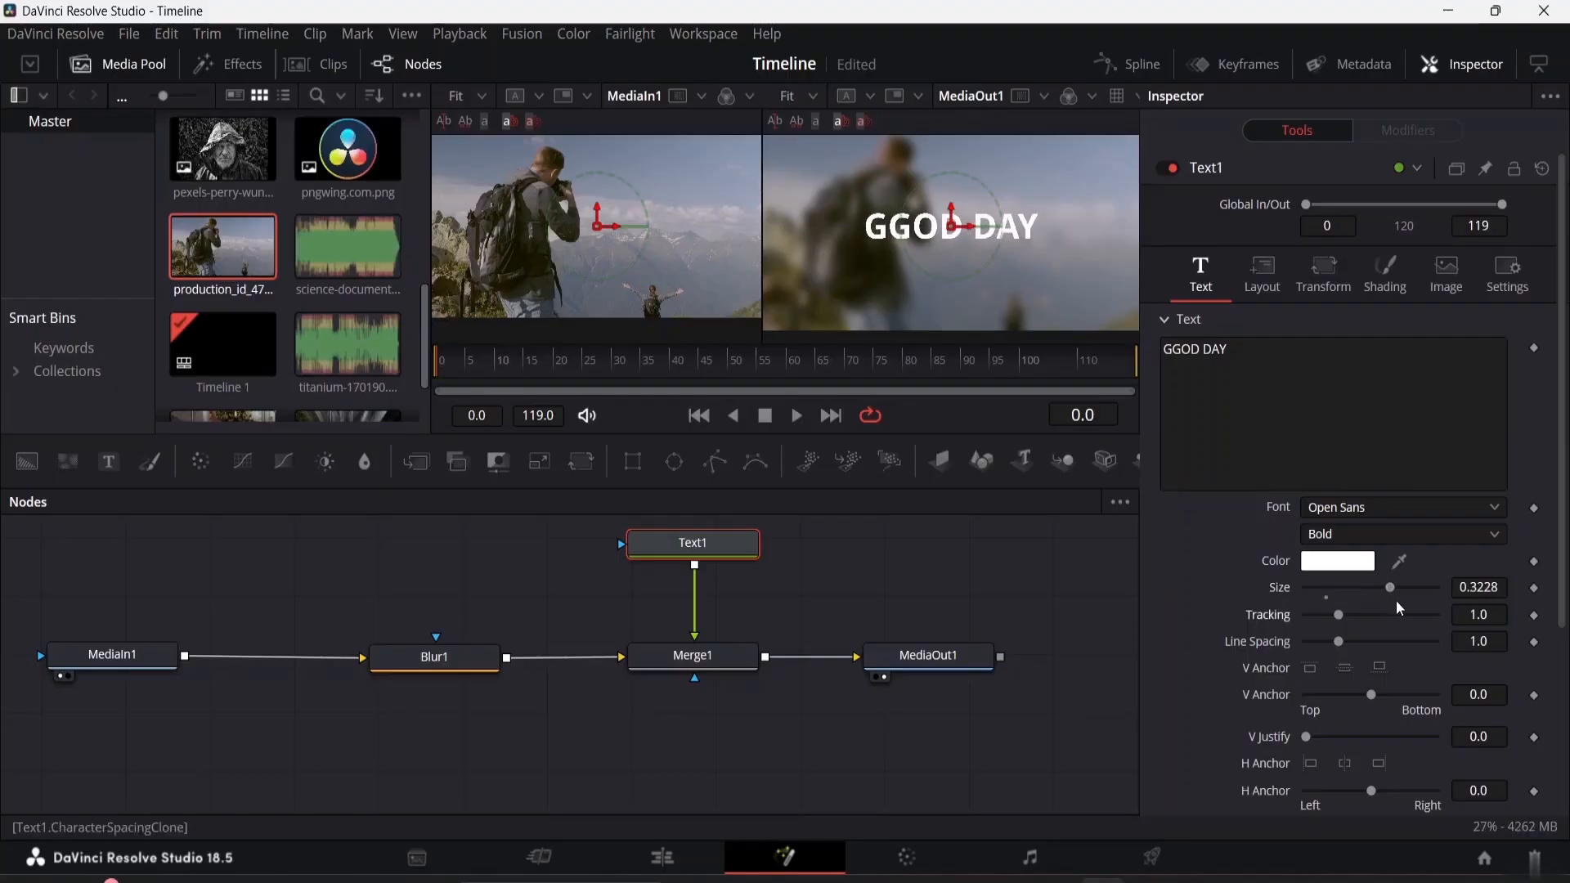
pyautogui.click(1181, 352)
pyautogui.press('BackSpace')
pyautogui.write('O')
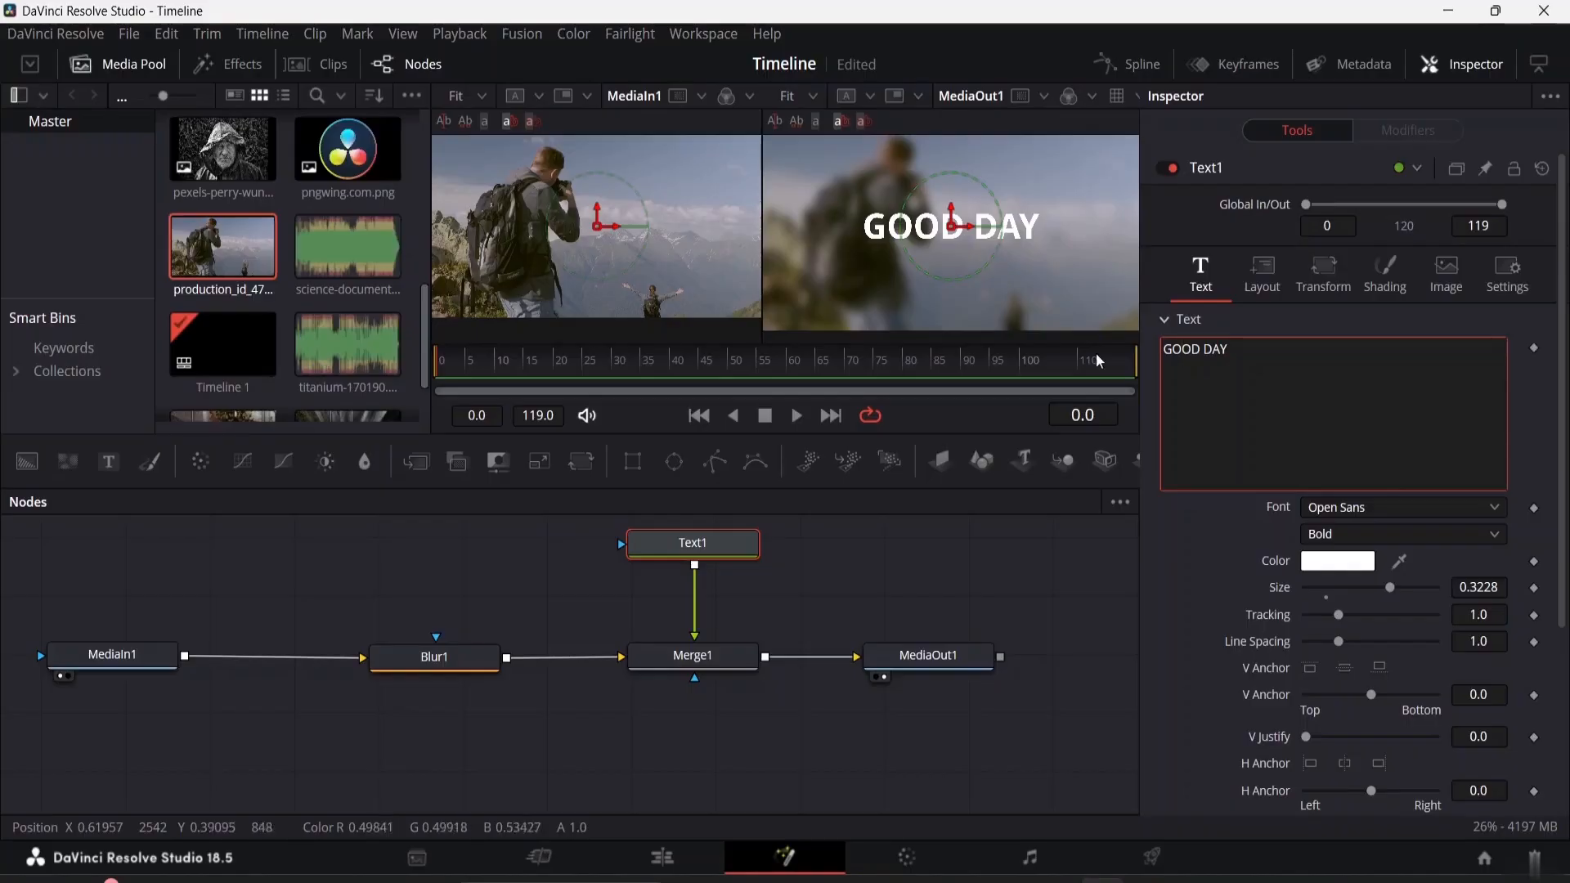
# Set Text1's color to black (#000000) and its font to OCR A Extended, and check the font's available styles
pyautogui.click(1335, 562)
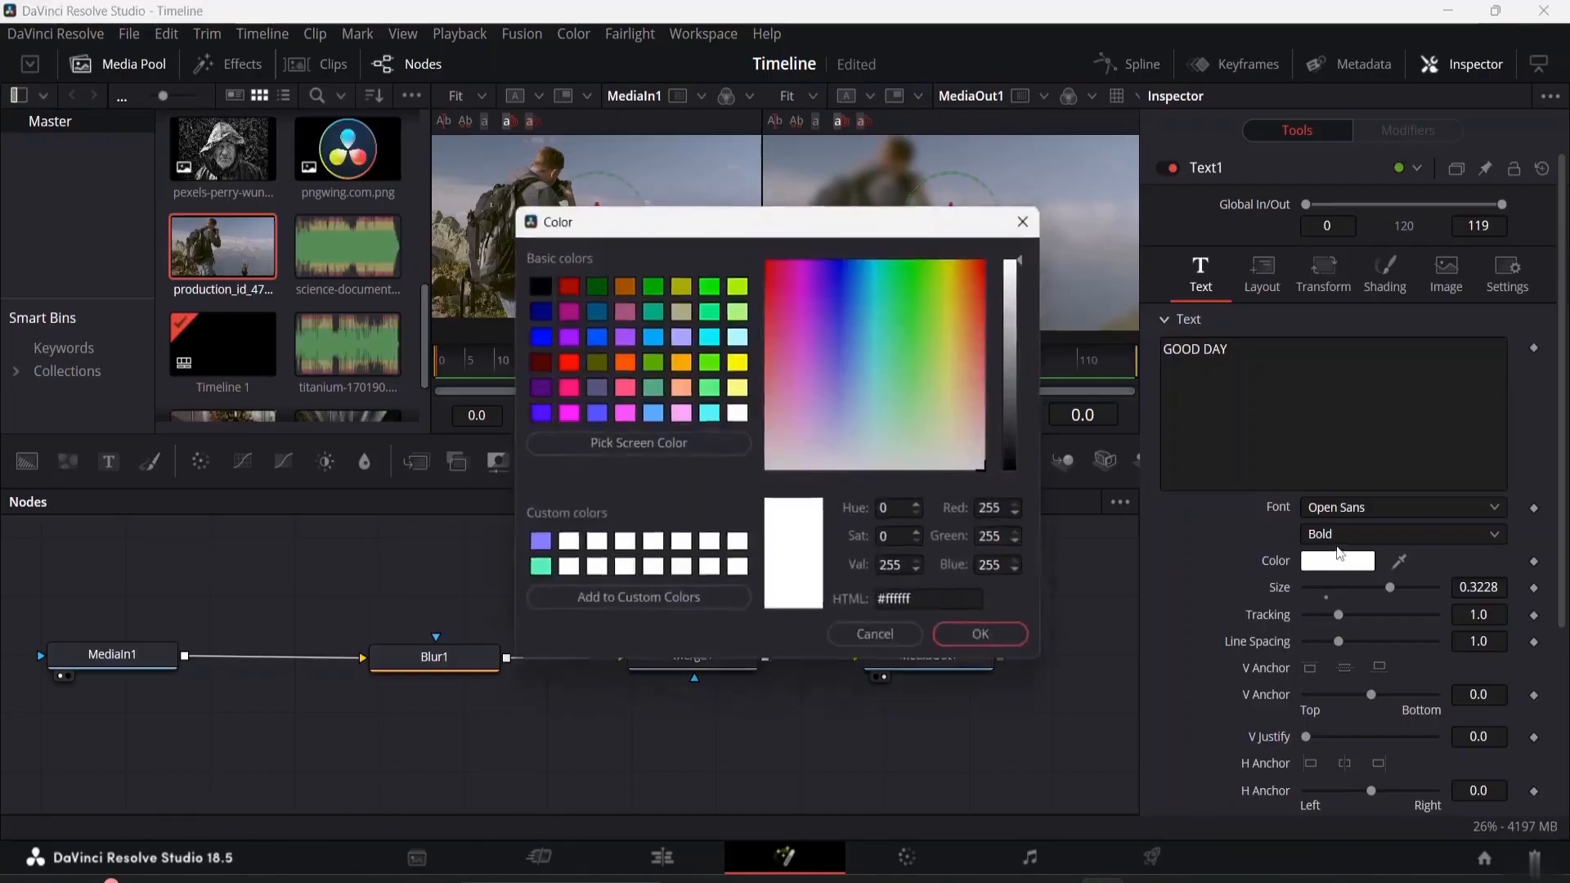
pyautogui.click(537, 288)
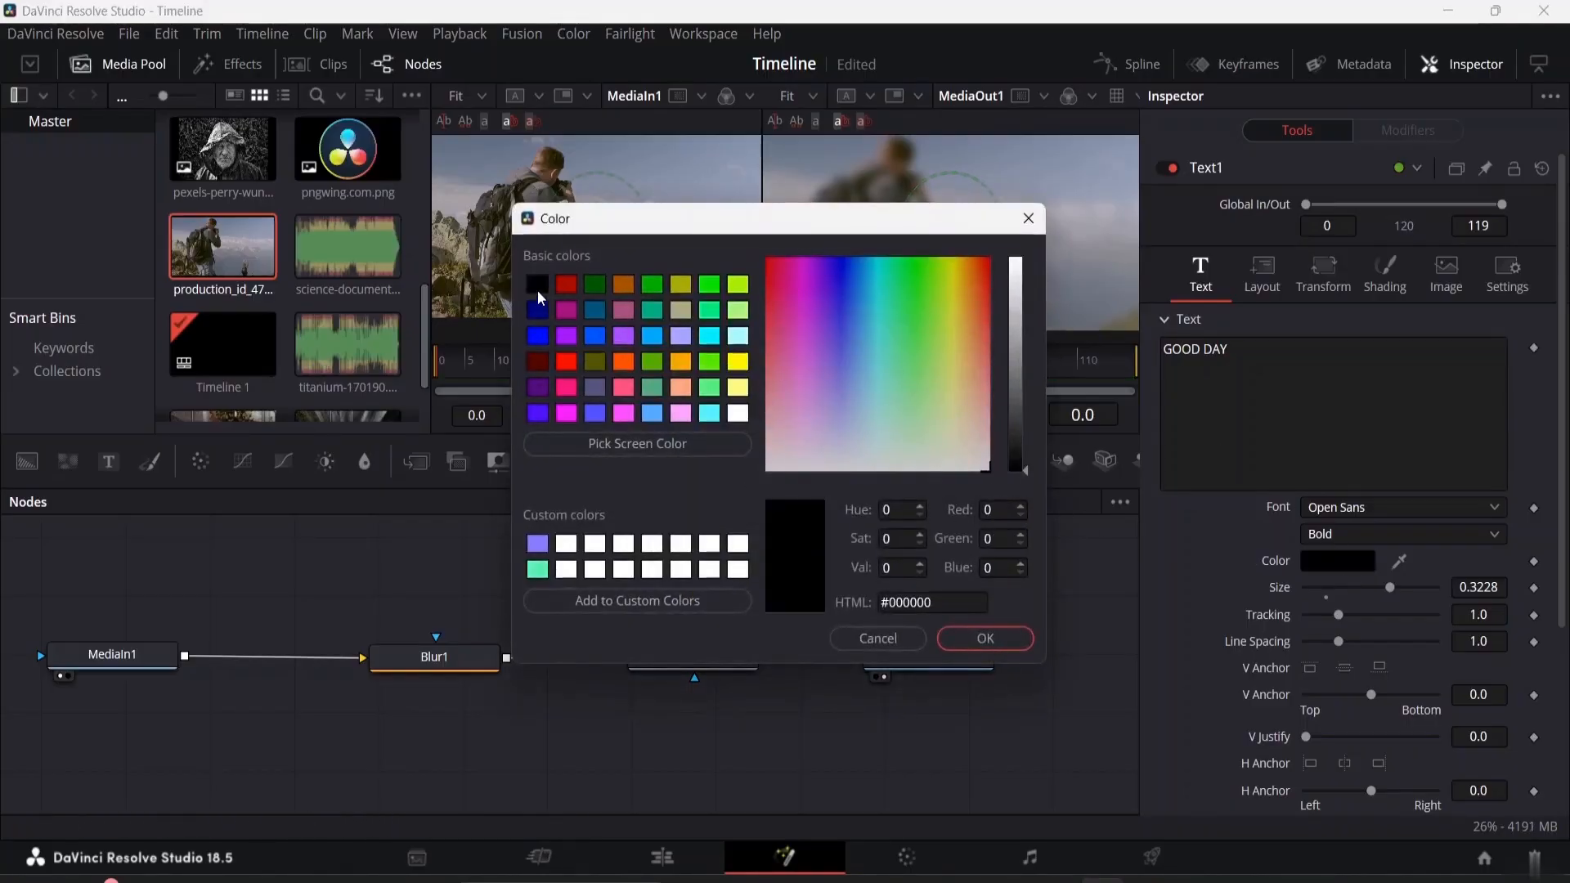
pyautogui.click(971, 643)
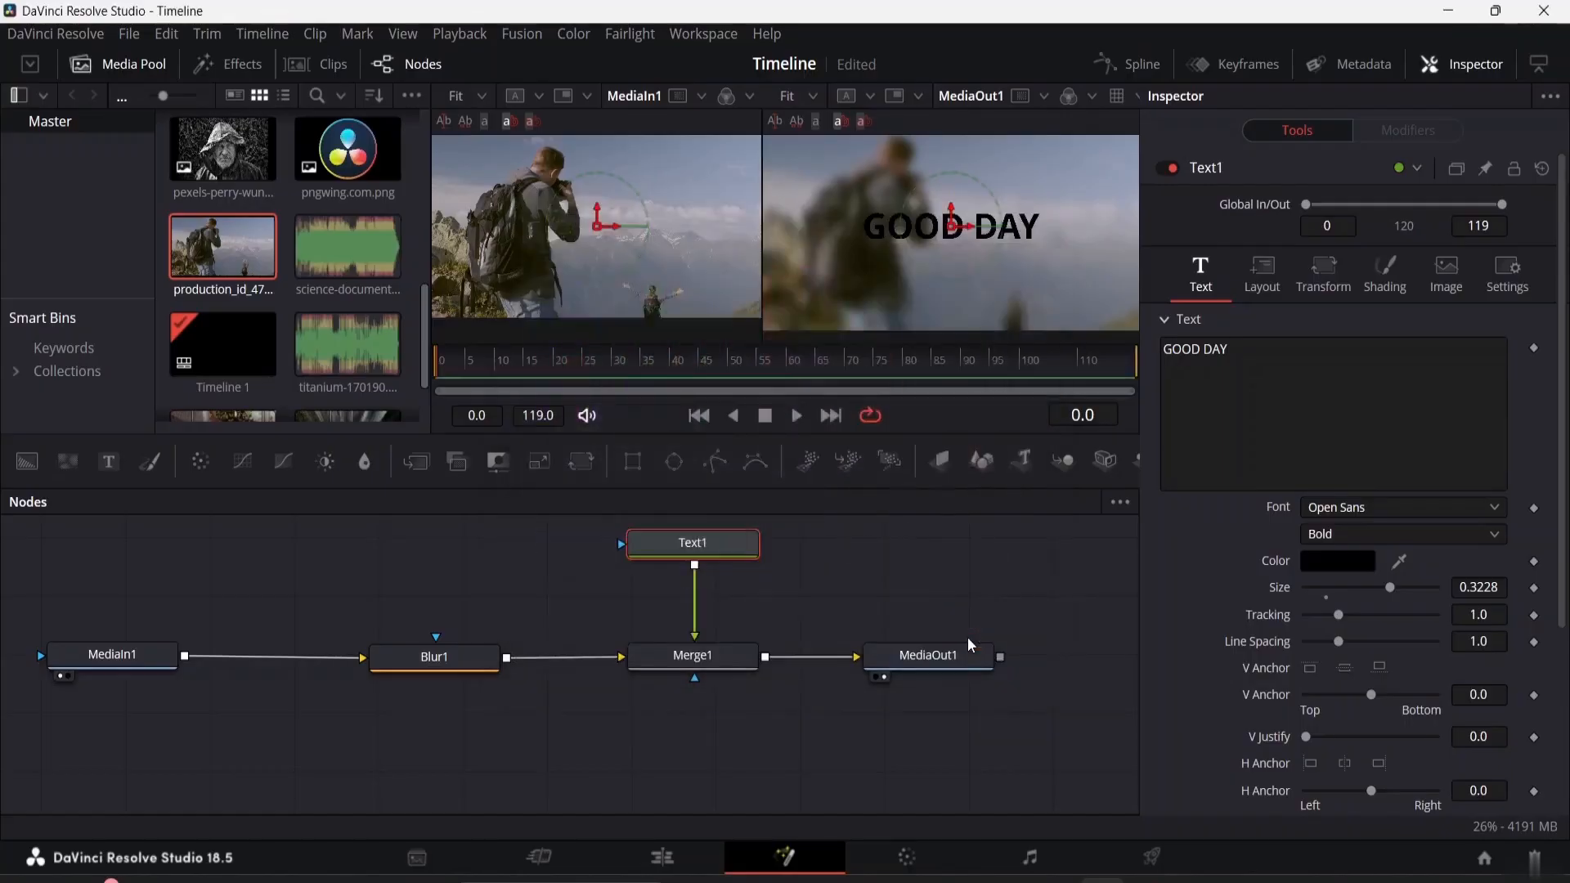
pyautogui.click(1436, 509)
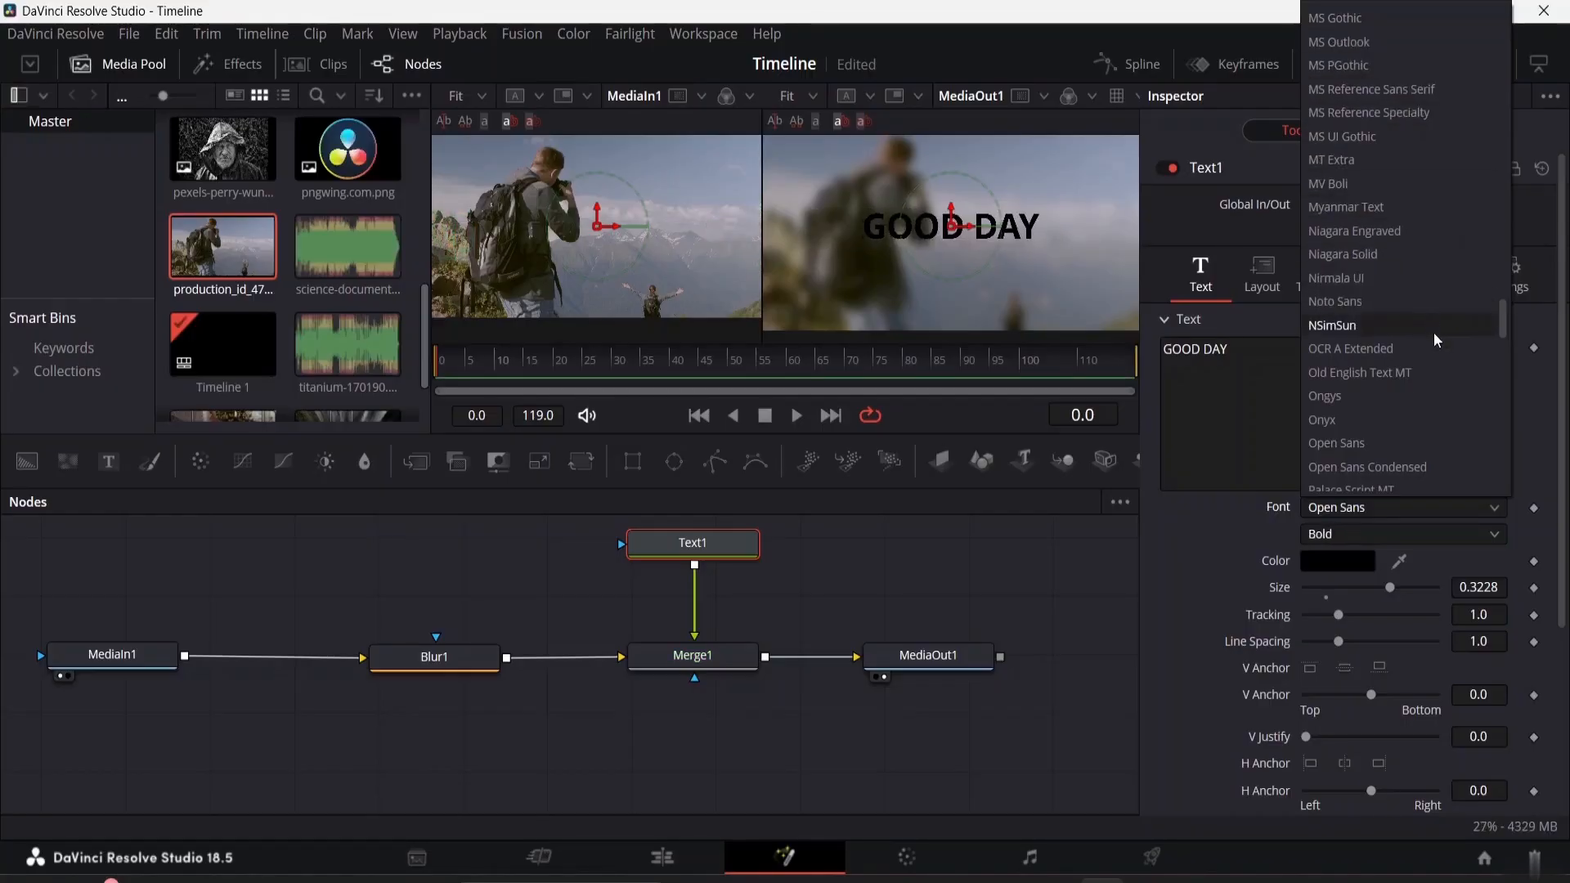
pyautogui.click(1437, 356)
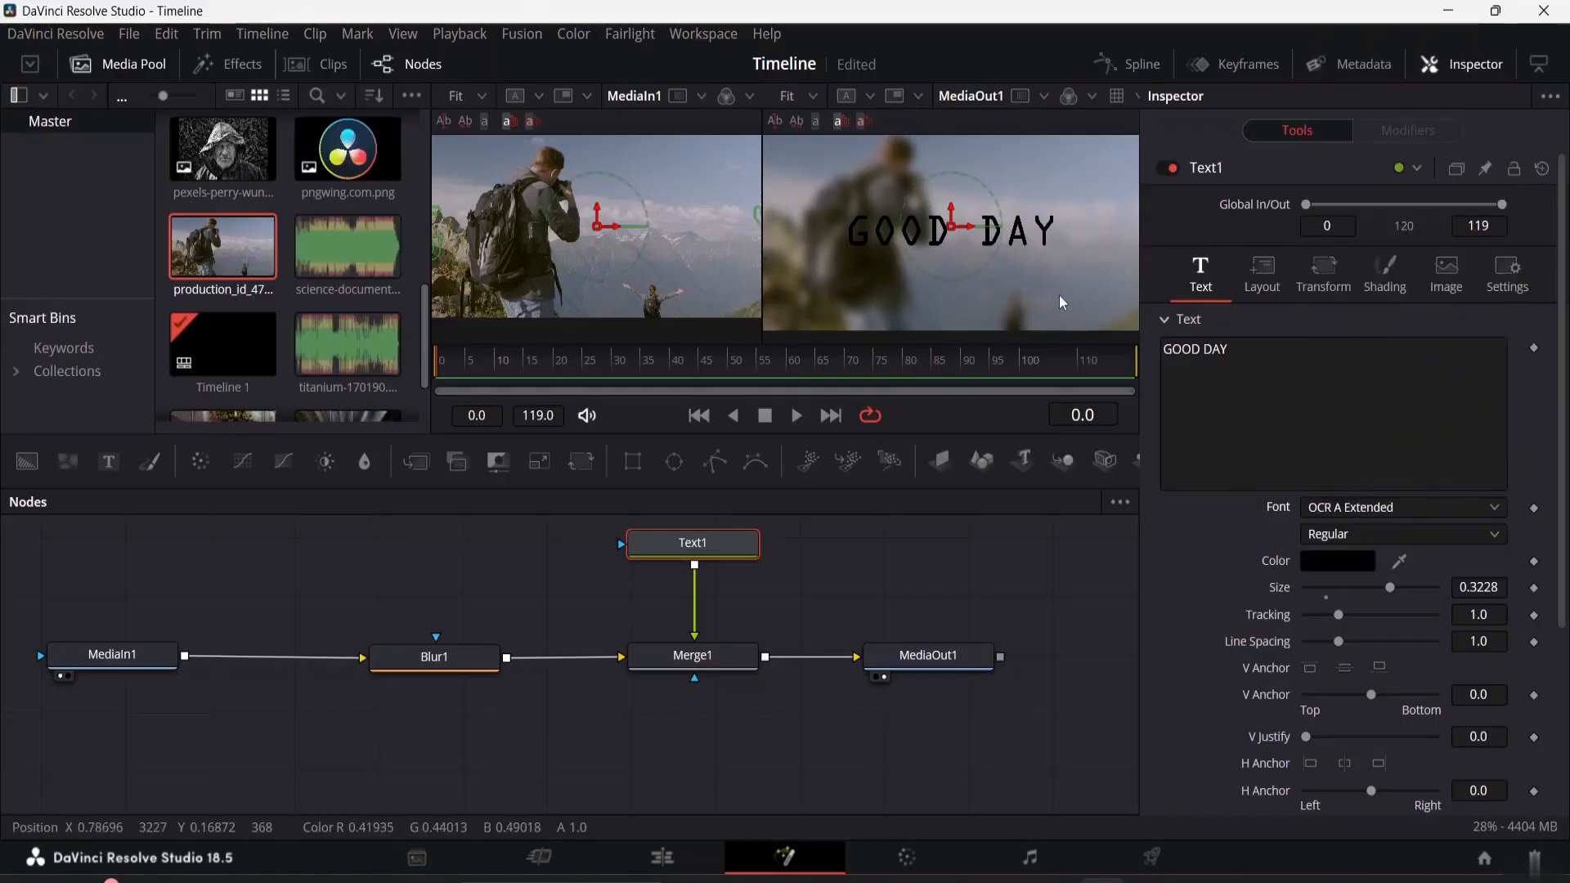
pyautogui.scroll(-5, 1331, 687)
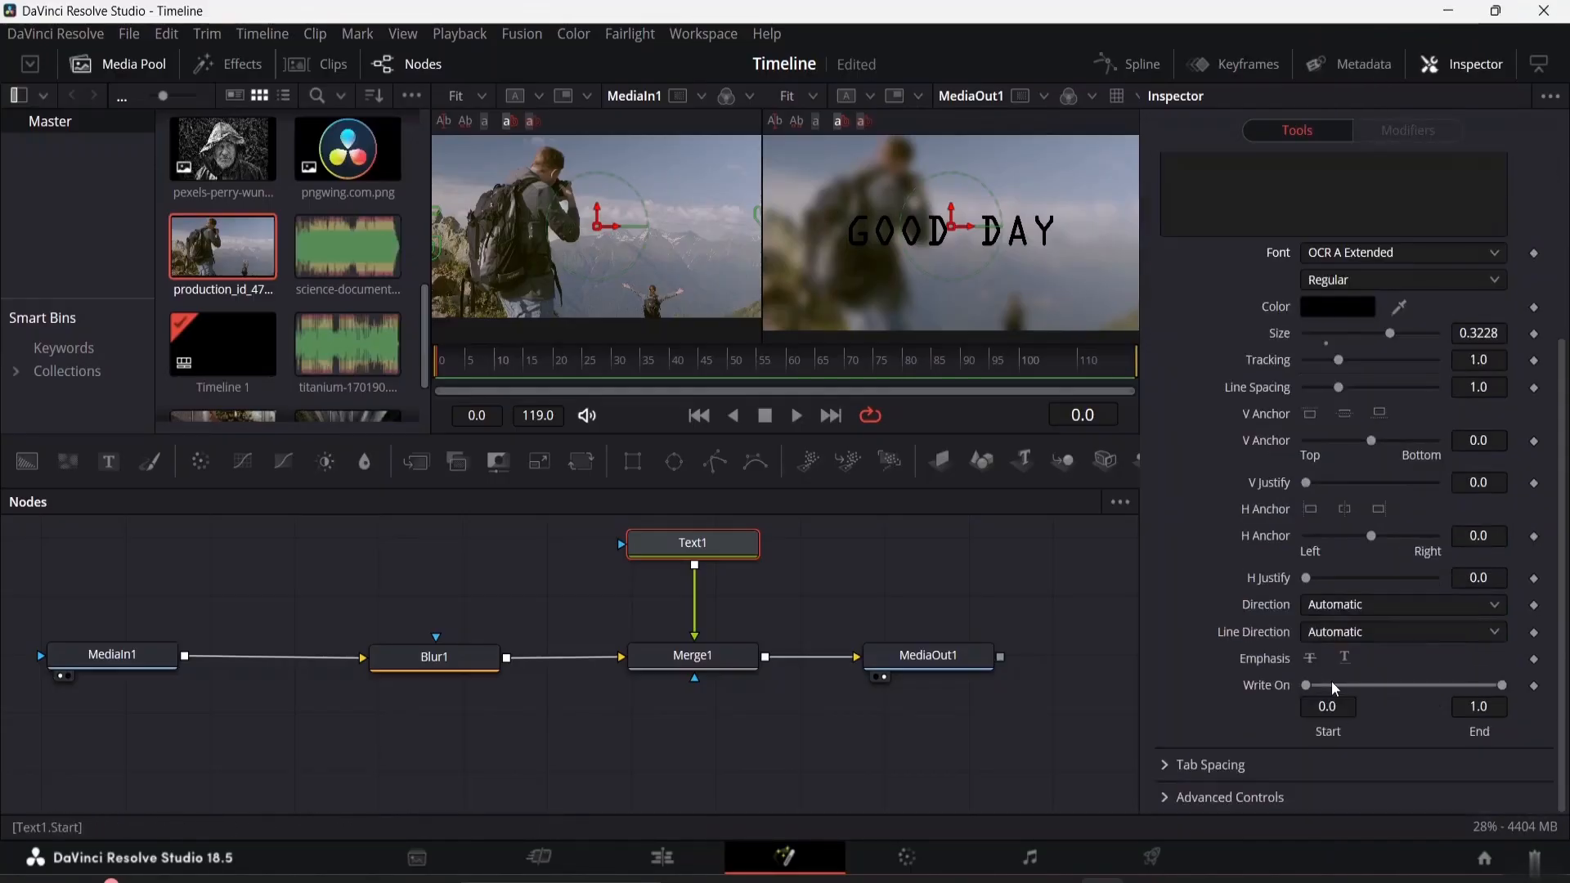
pyautogui.scroll(5, 1195, 494)
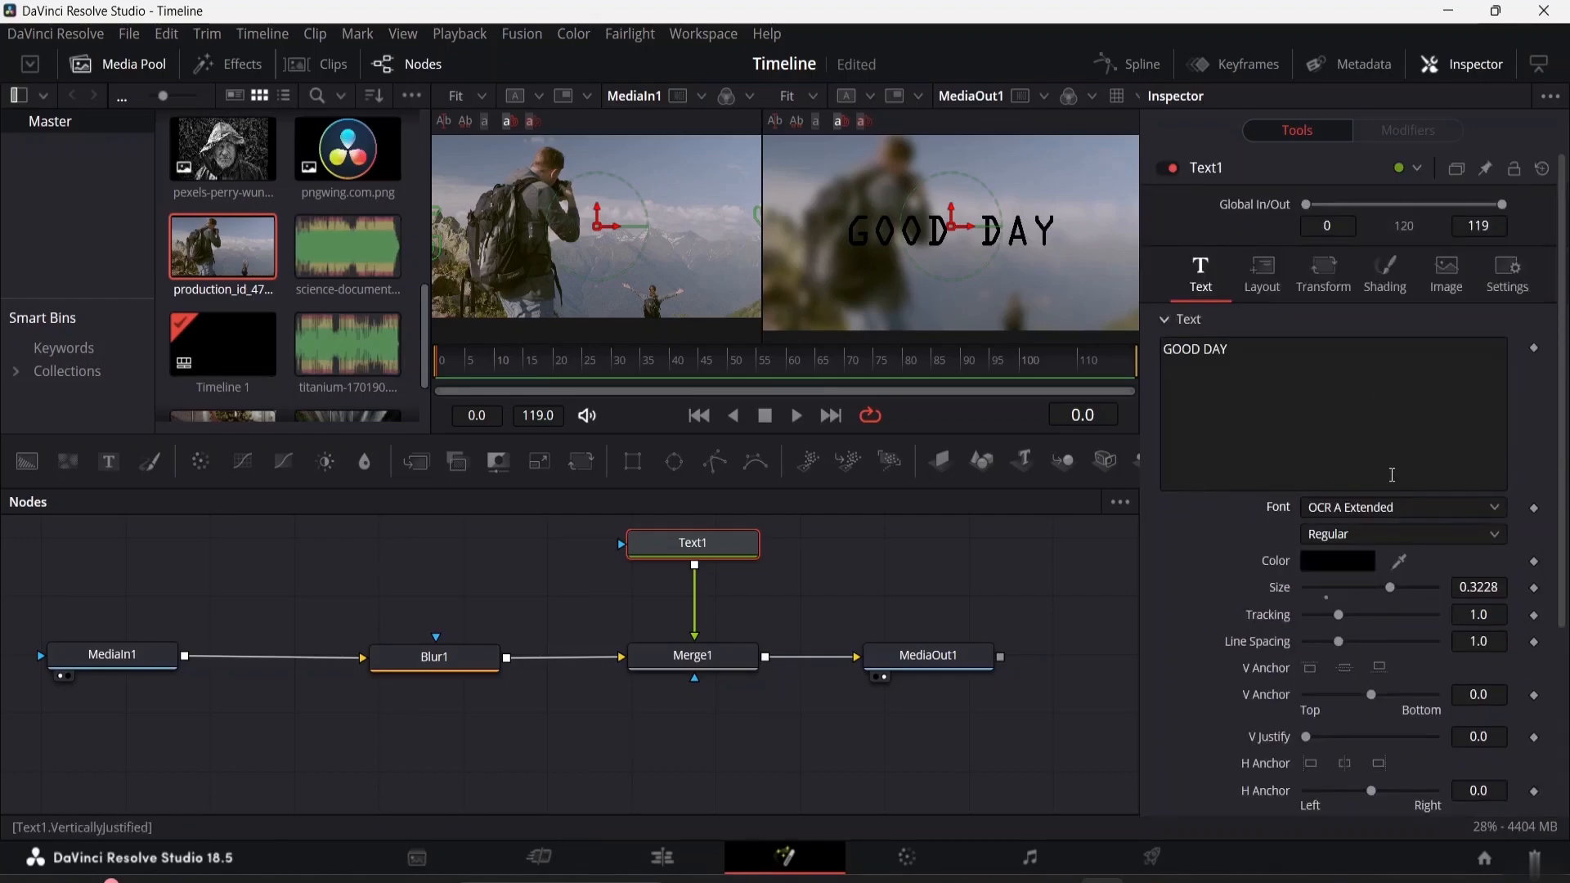
pyautogui.click(1463, 534)
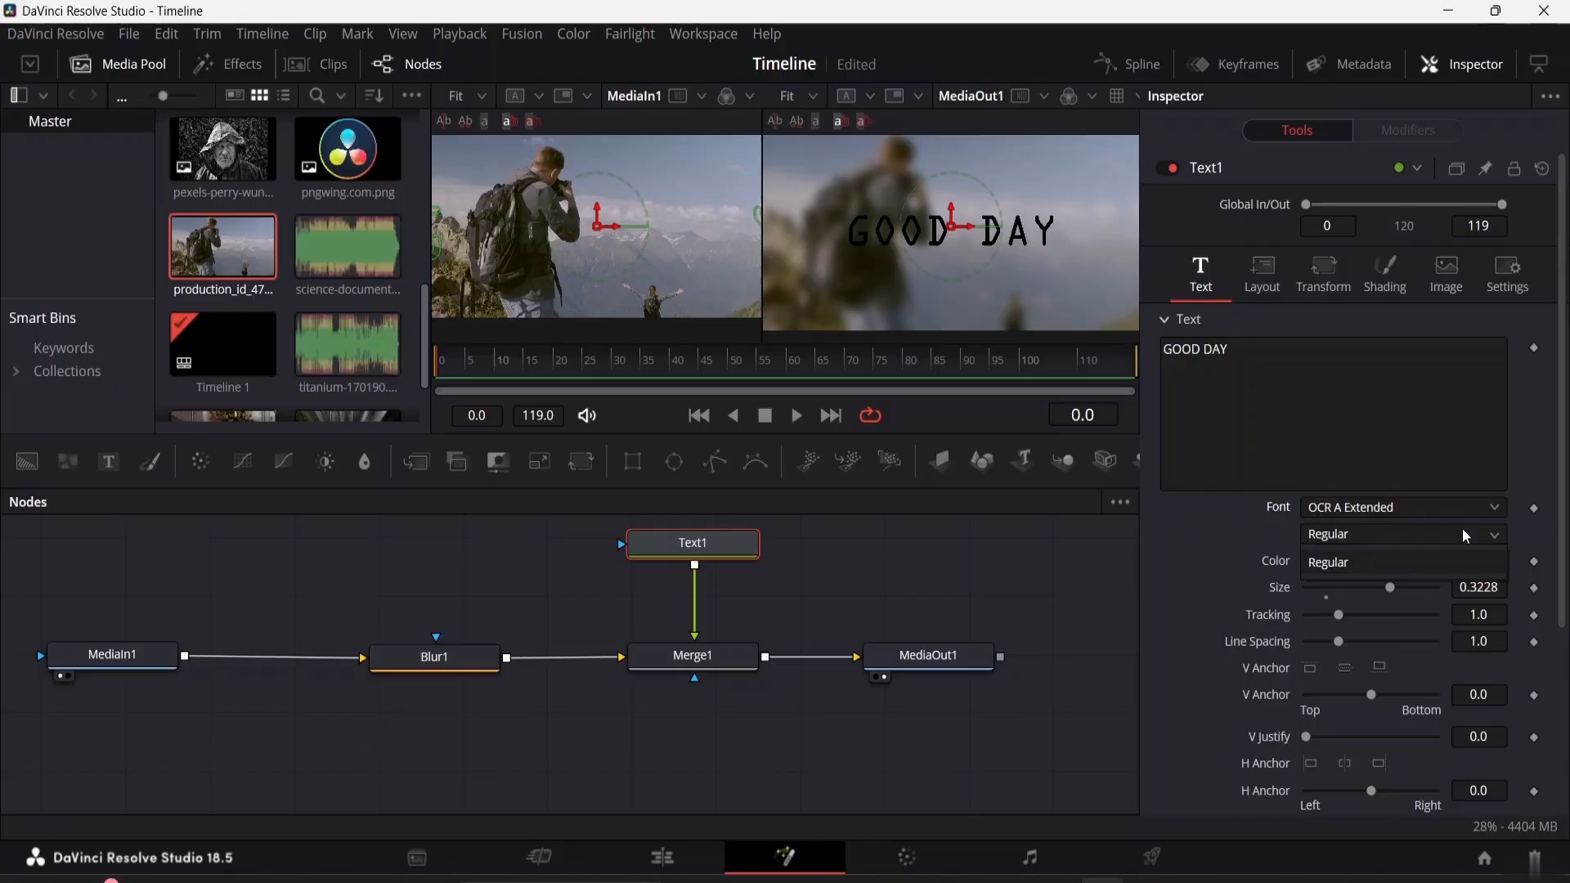
pyautogui.click(1460, 530)
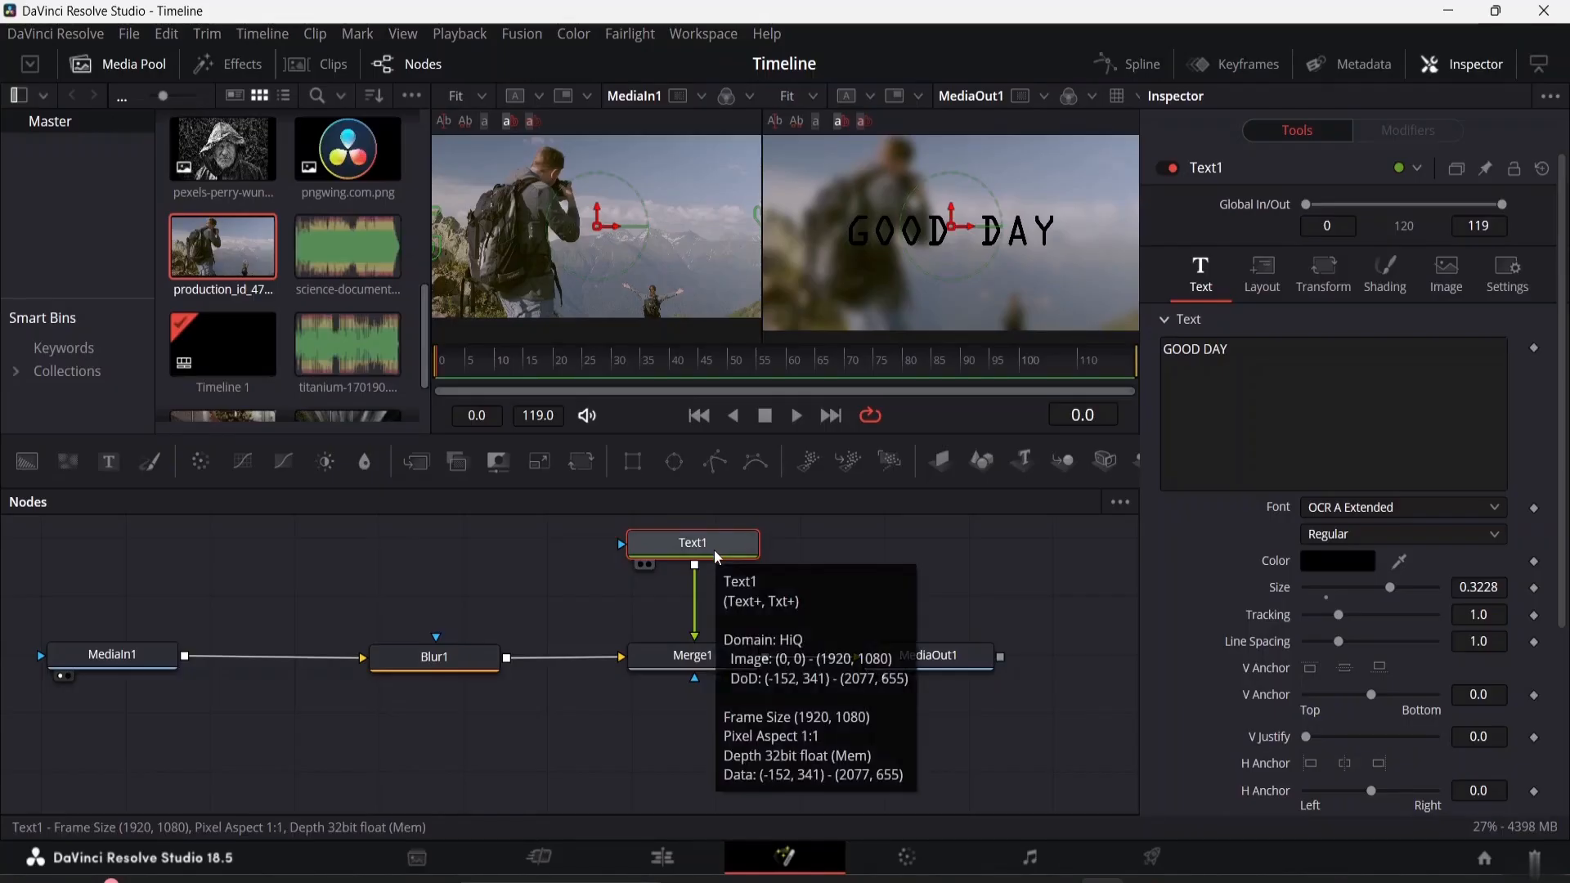
# Add a Rectangle mask to Text1 and move the mask node higher above it
pyautogui.scroll(5, 675, 572)
pyautogui.scroll(-2, 678, 581)
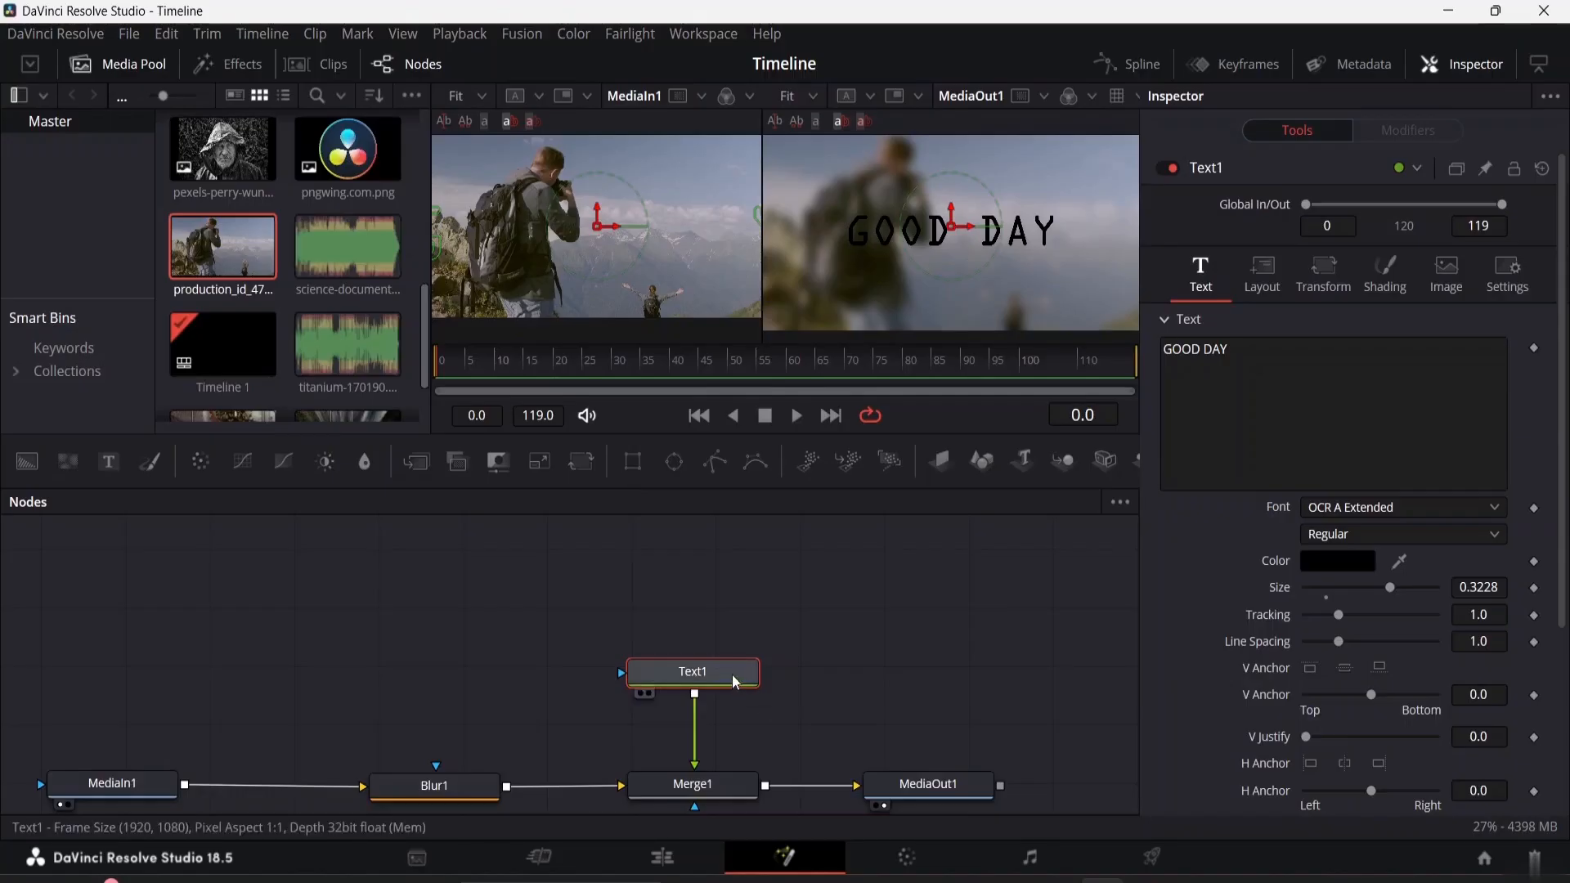
pyautogui.click(632, 465)
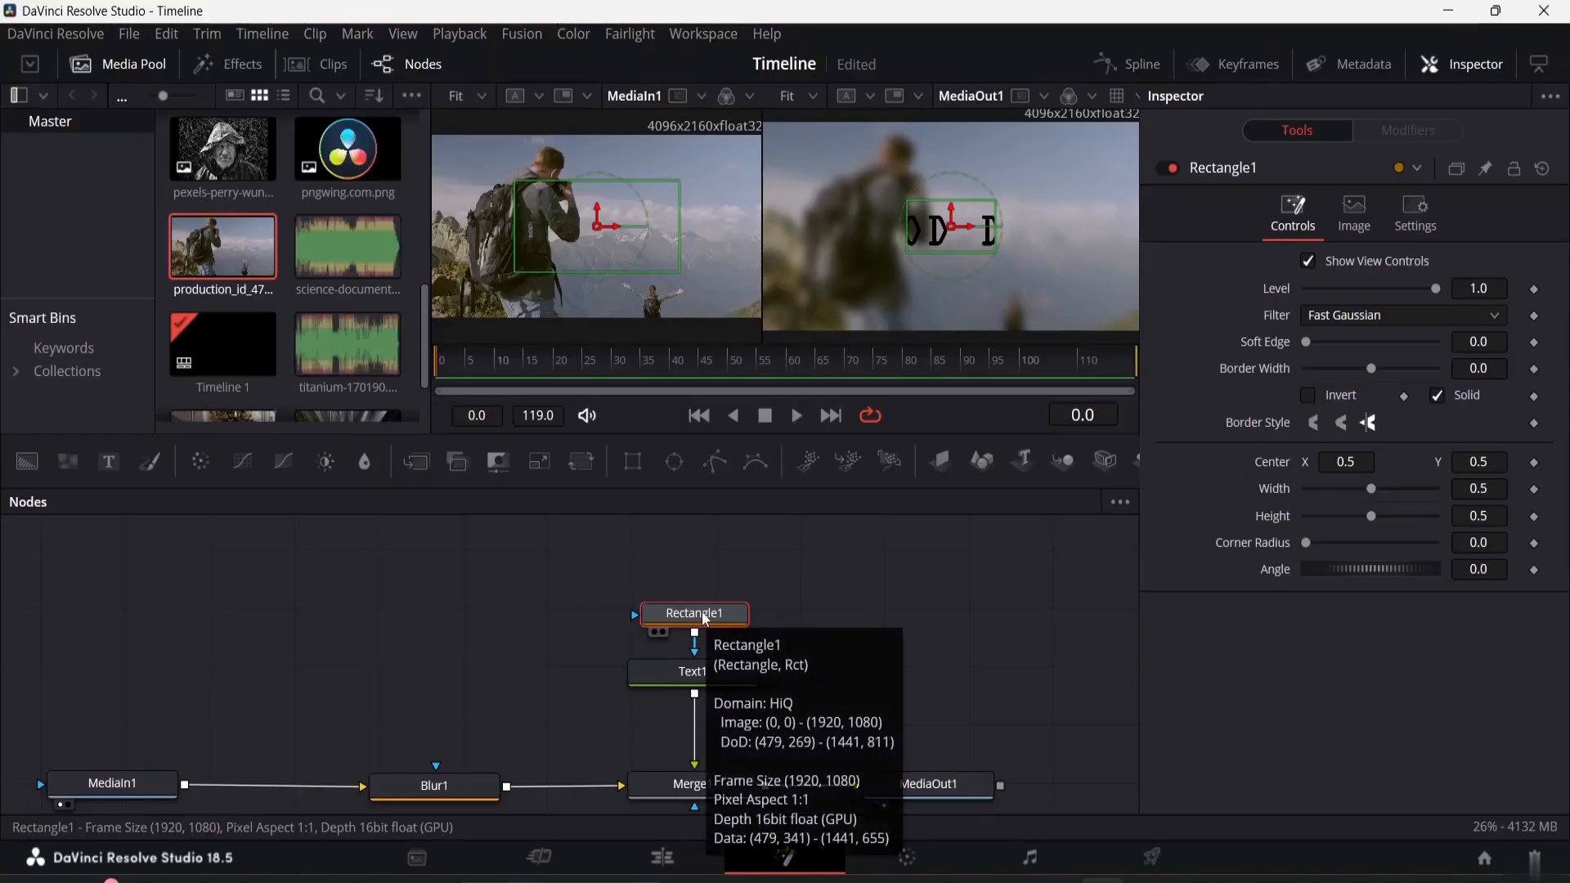
pyautogui.moveTo(706, 619); pyautogui.dragTo(706, 576)
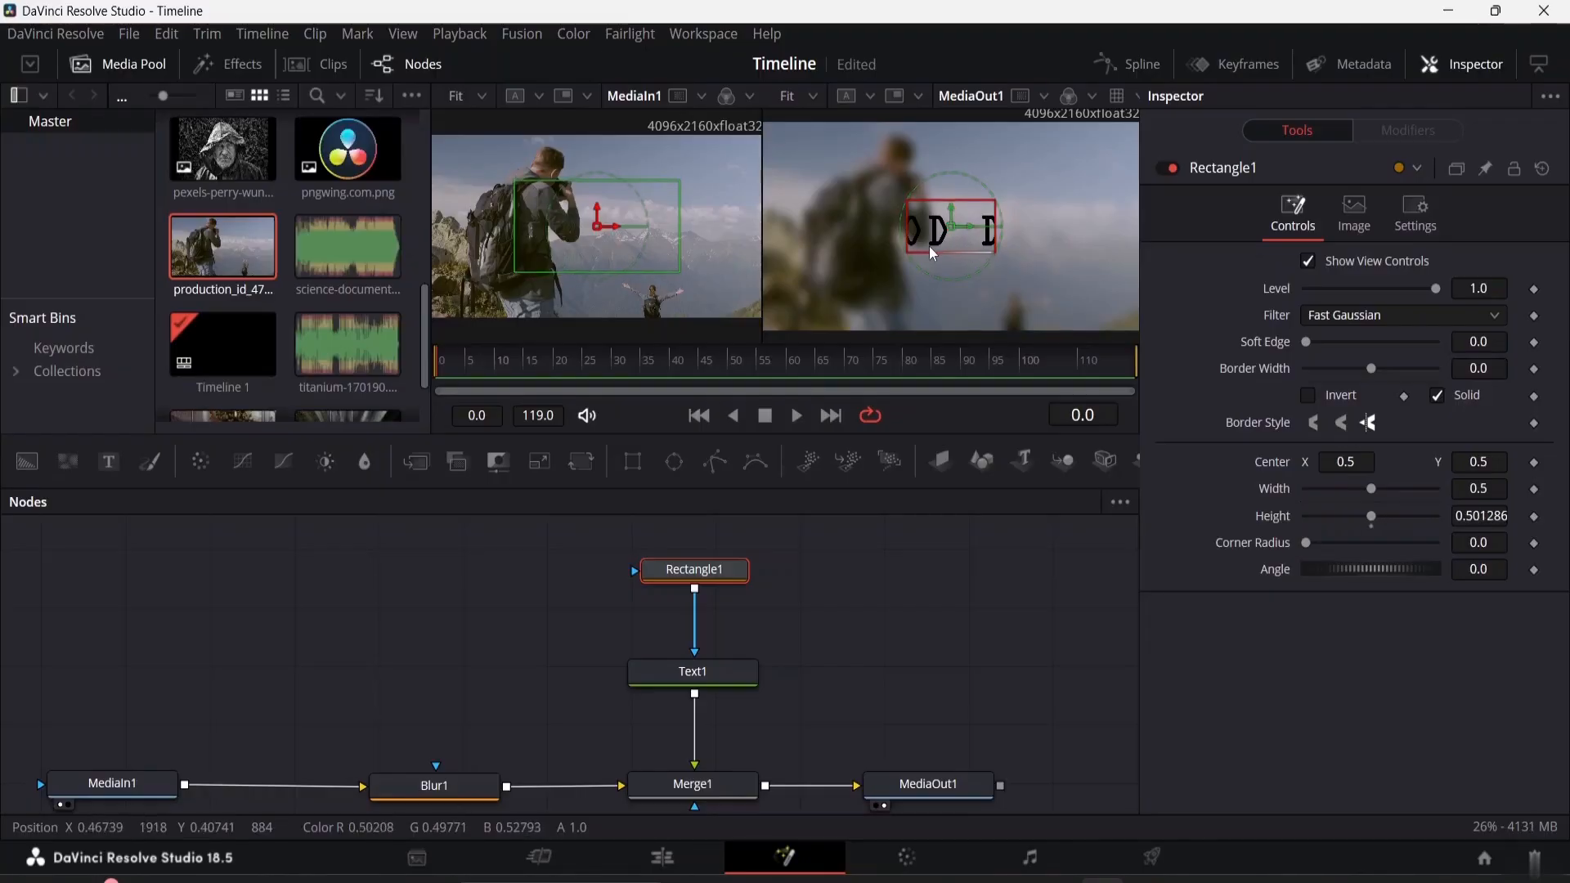
# Enlarge the rectangle mask to a width of 1.0 and a height of 0.701
pyautogui.moveTo(933, 254); pyautogui.dragTo(935, 251)
pyautogui.moveTo(646, 222); pyautogui.dragTo(648, 222)
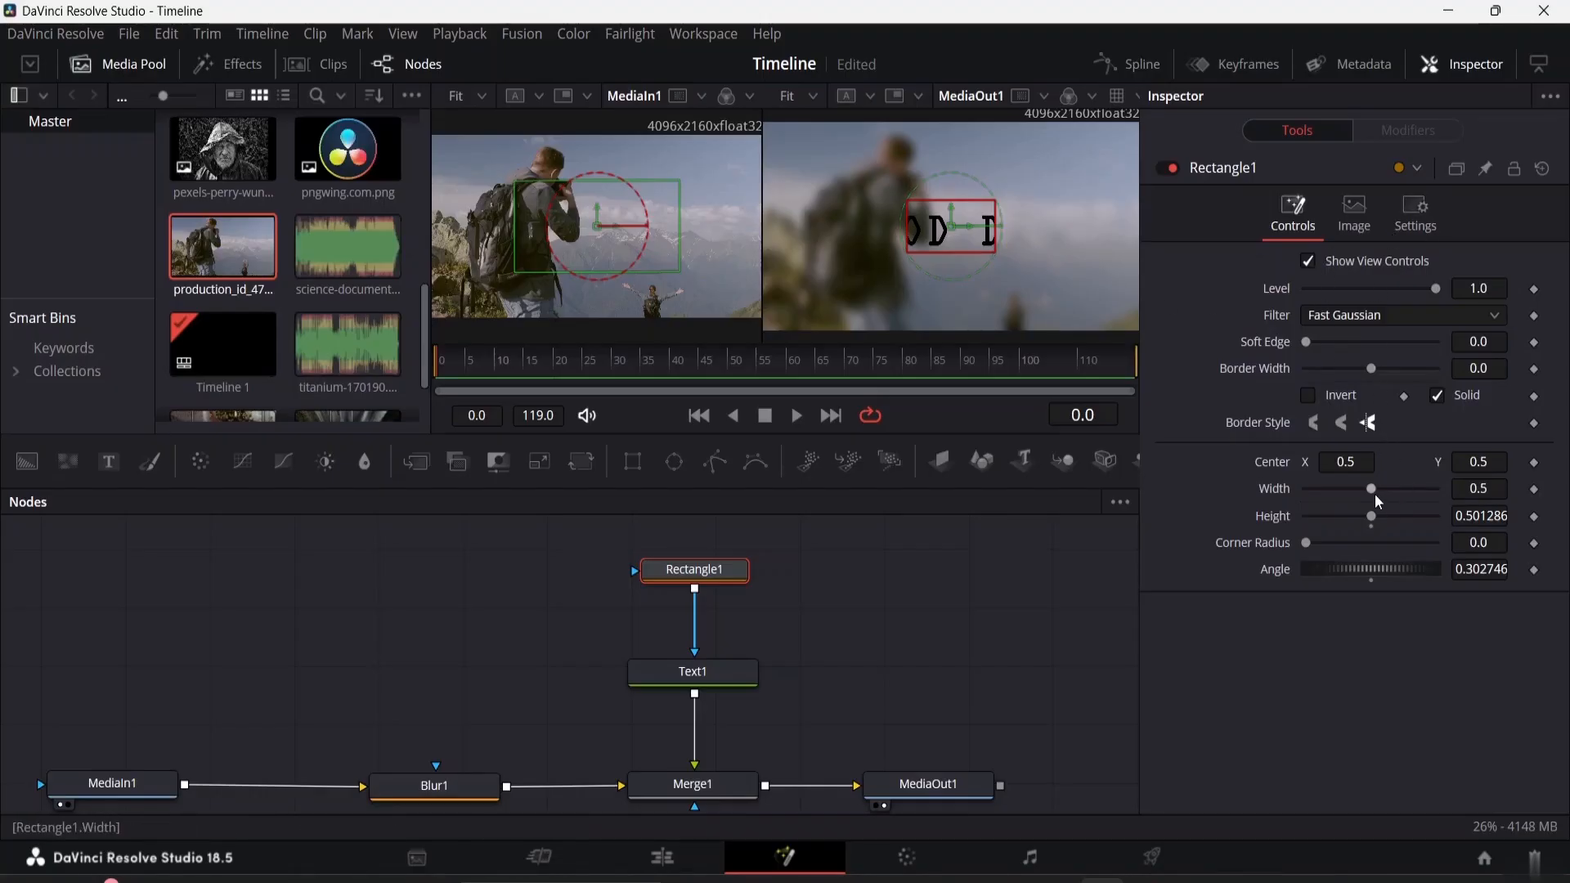
pyautogui.moveTo(1376, 487); pyautogui.dragTo(1460, 501)
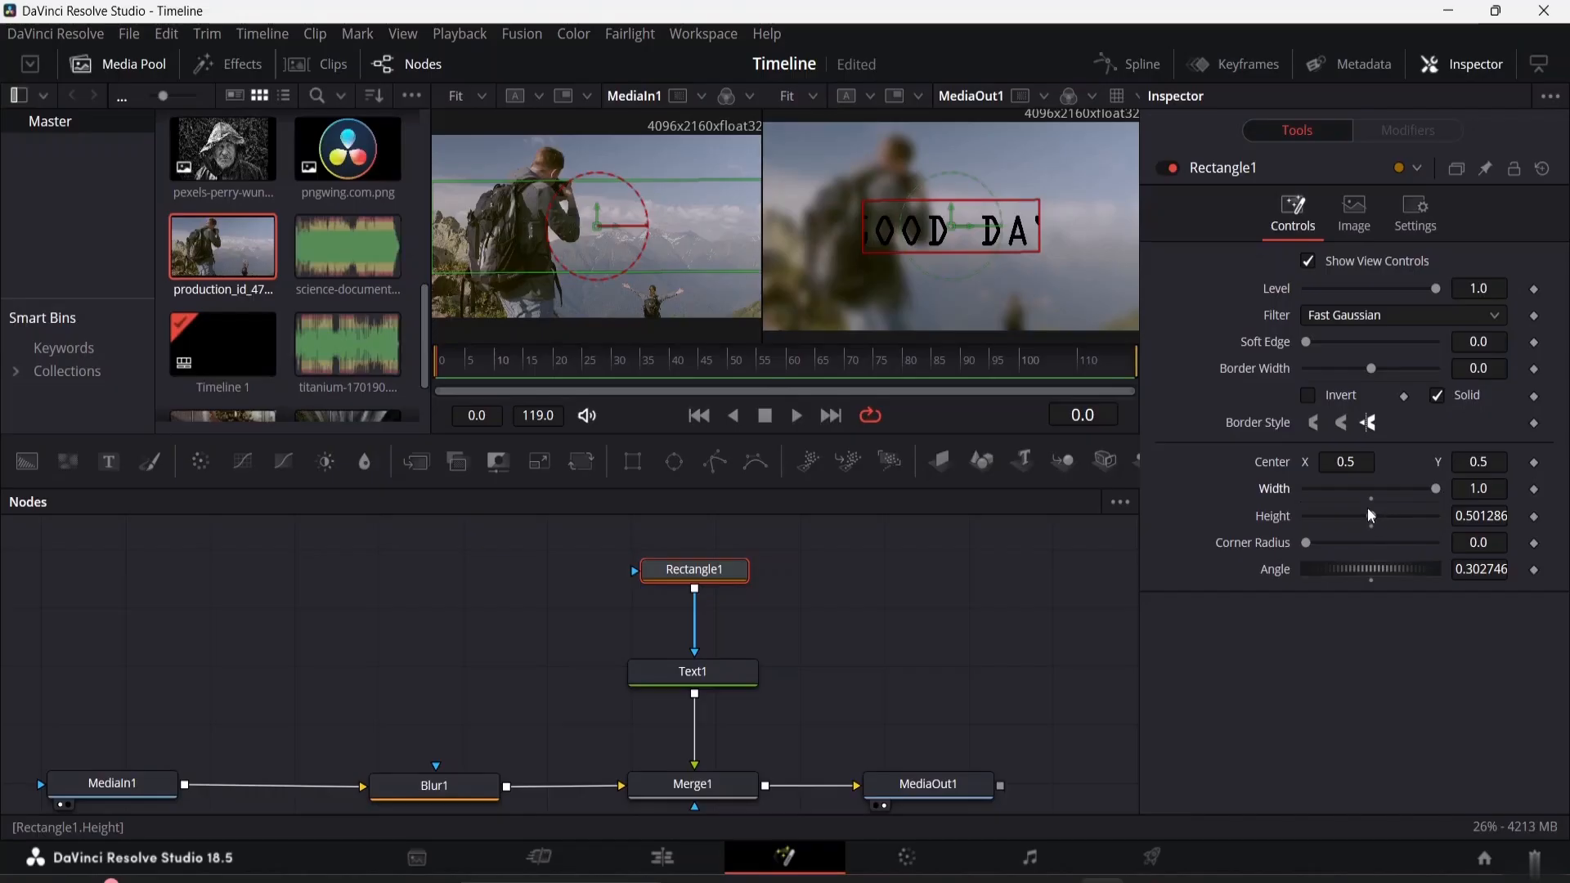
pyautogui.moveTo(1372, 518)
pyautogui.mouseDown()
pyautogui.moveTo(1345, 518)
pyautogui.moveTo(1396, 519)
pyautogui.mouseUp()
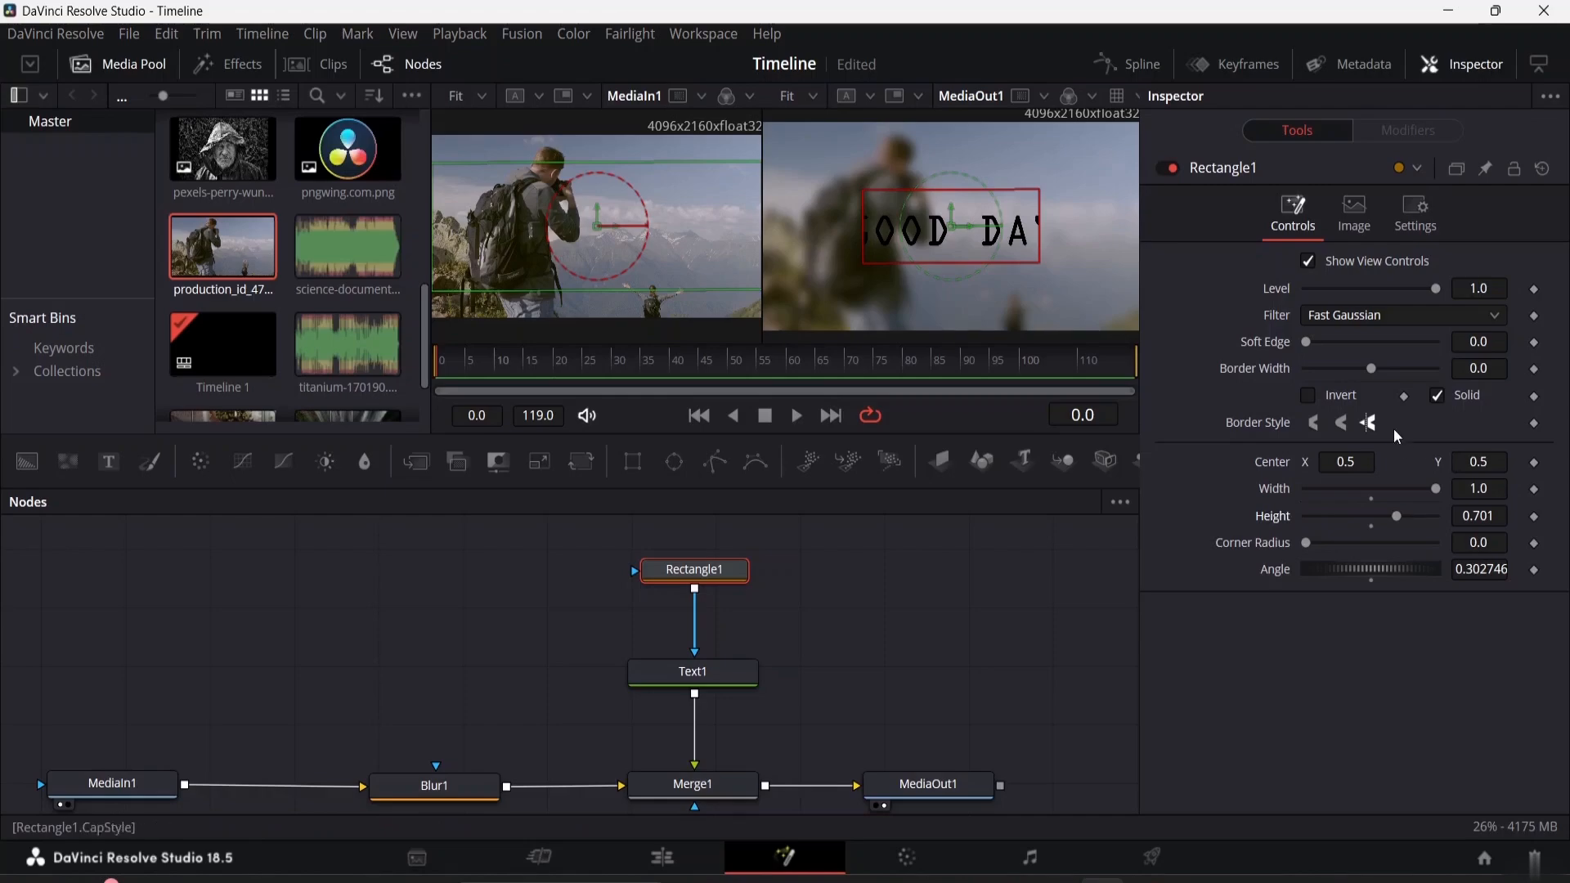
# Set the rectangle mask's border width to 0.029, keep its soft edge at 0.0, and set its angle to 0.3
pyautogui.moveTo(1378, 372)
pyautogui.mouseDown()
pyautogui.moveTo(1409, 371)
pyautogui.moveTo(1385, 379)
pyautogui.mouseUp()
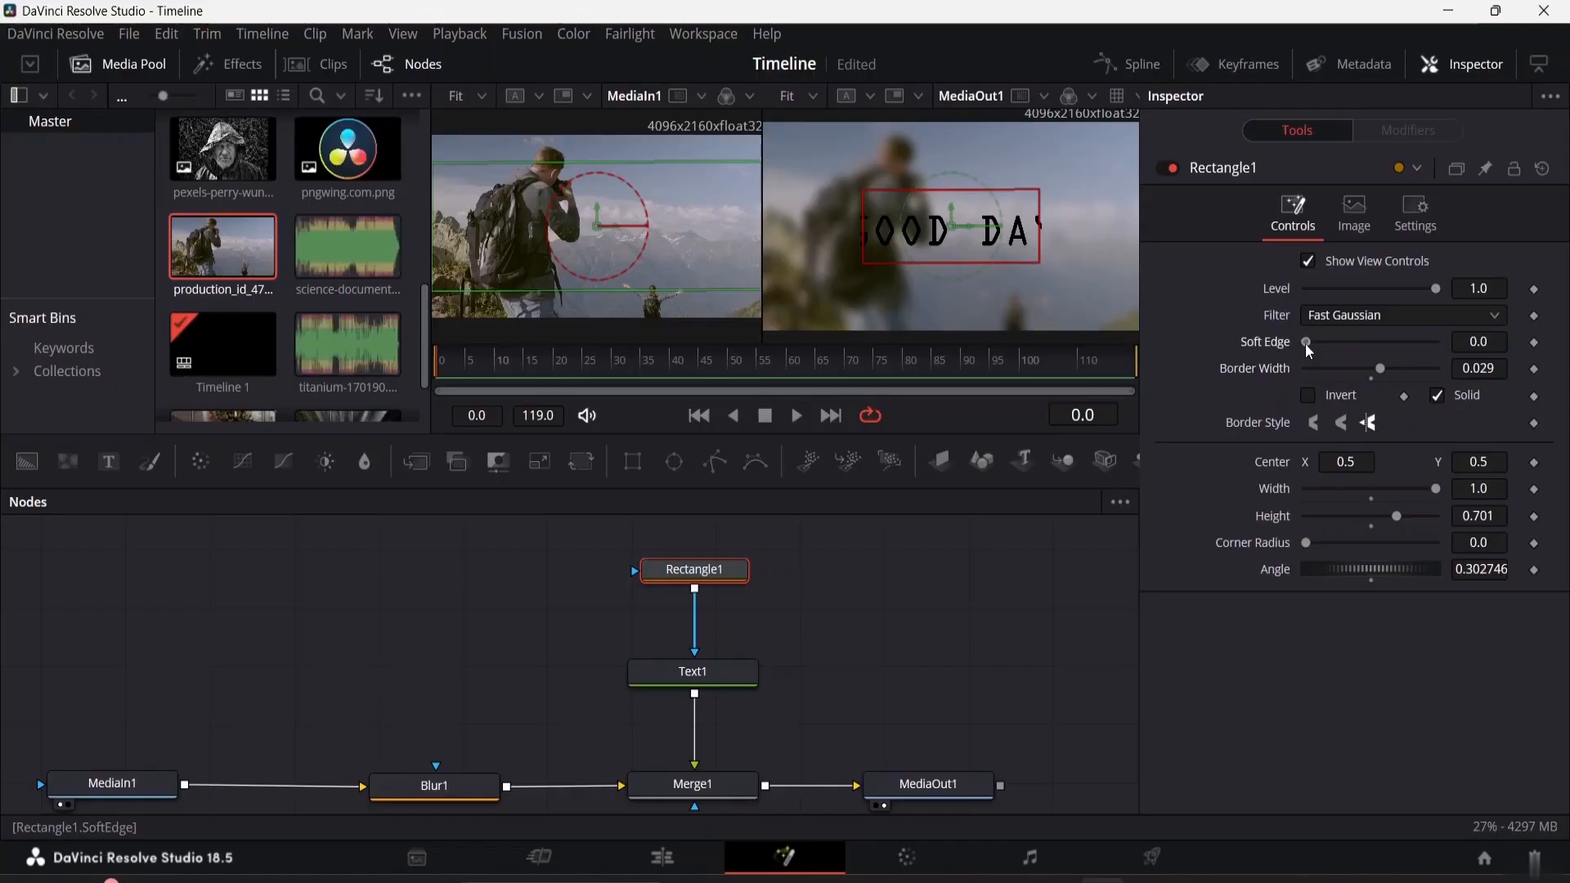
pyautogui.moveTo(1306, 343)
pyautogui.mouseDown()
pyautogui.moveTo(1323, 346)
pyautogui.moveTo(1286, 350)
pyautogui.mouseUp()
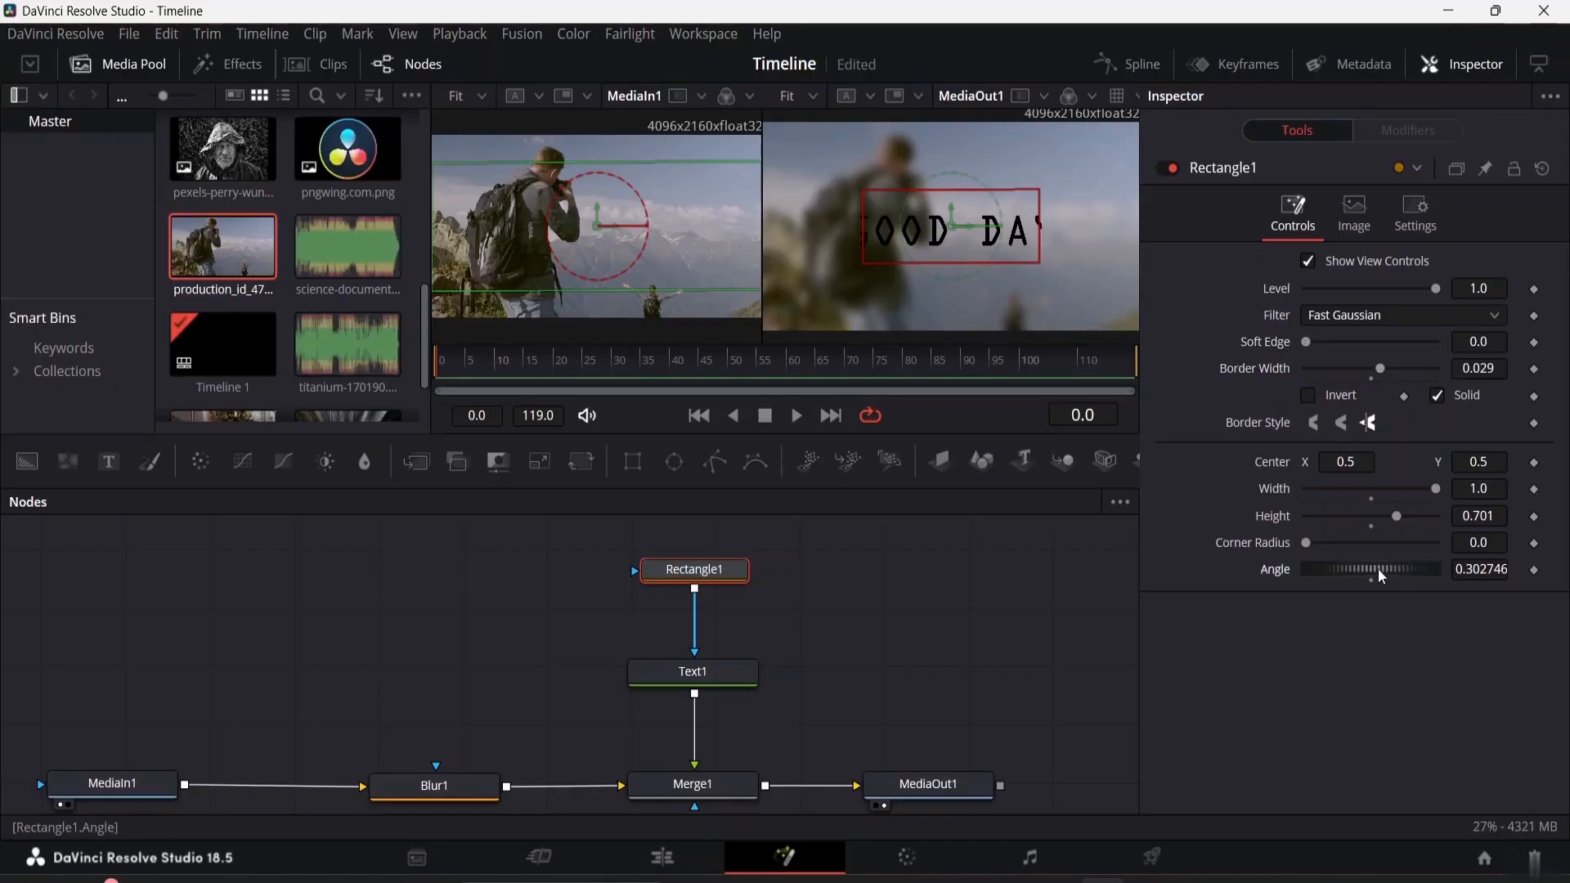
pyautogui.moveTo(1377, 567)
pyautogui.mouseDown()
pyautogui.moveTo(1359, 571)
pyautogui.moveTo(1380, 582)
pyautogui.mouseUp()
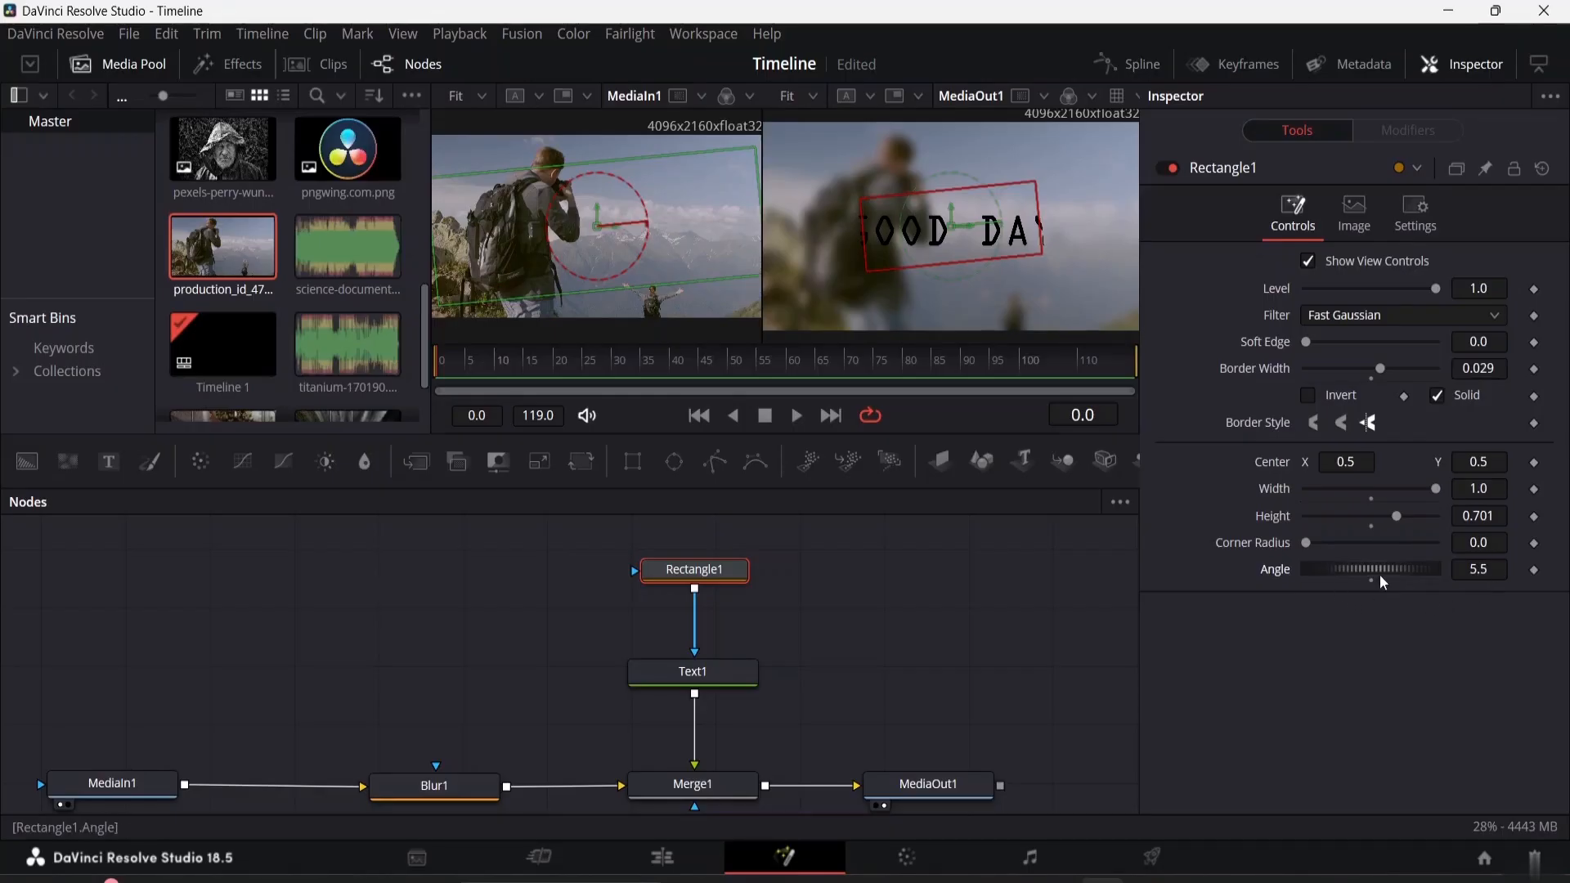
pyautogui.moveTo(1366, 566); pyautogui.dragTo(1363, 567)
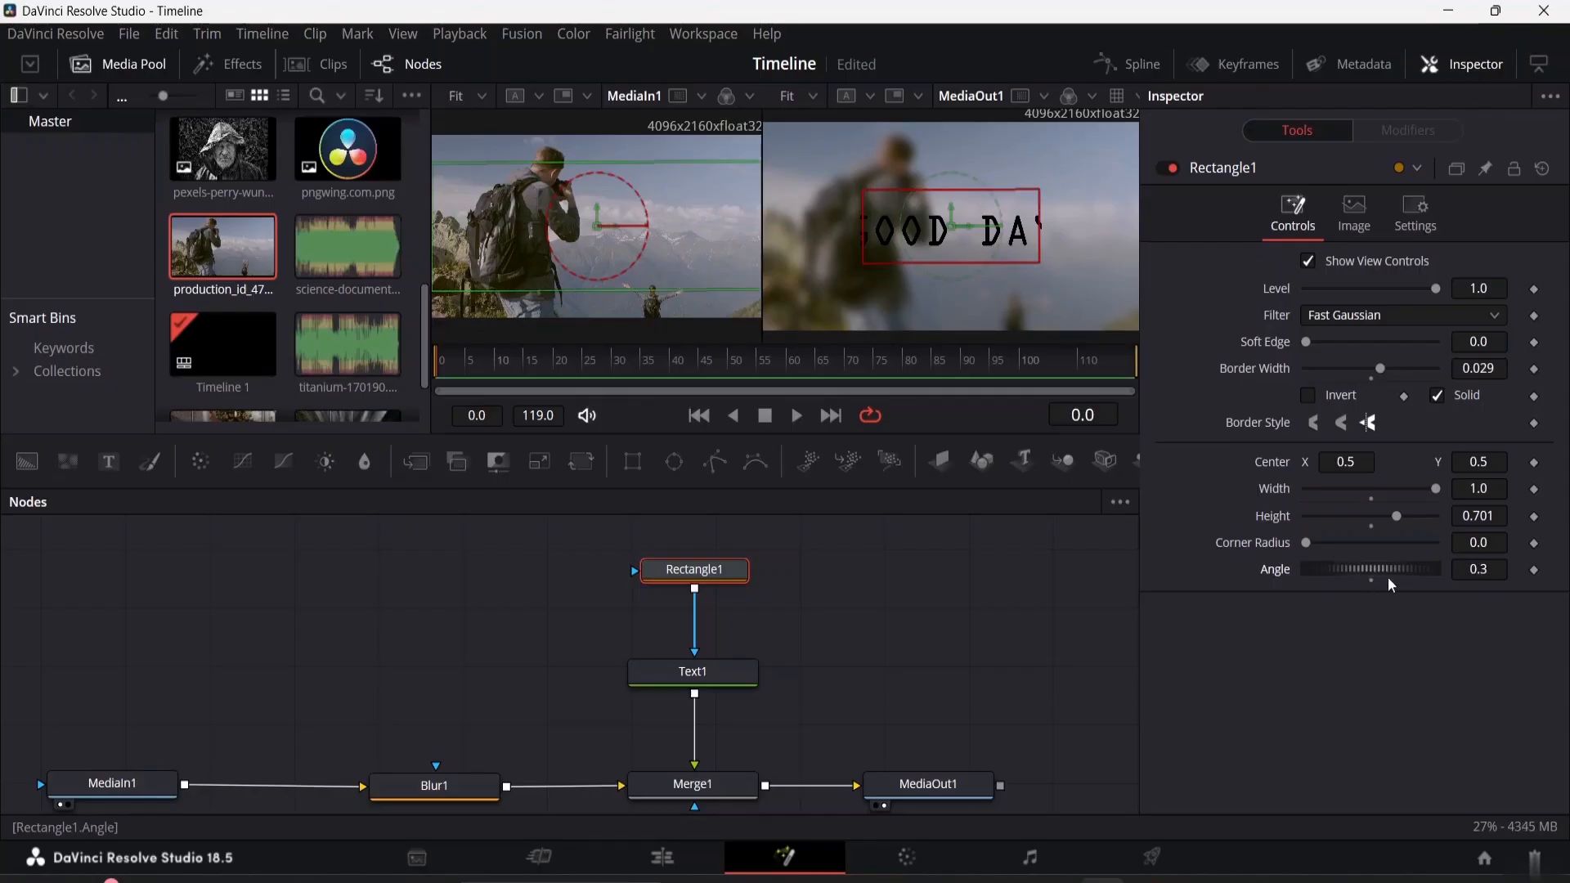
# Set the rectangle mask's center to X 1.0 and Y 1.0, leaving its width at 1.0
pyautogui.moveTo(1435, 489); pyautogui.dragTo(1519, 516)
pyautogui.click(1358, 462)
pyautogui.write('0')
pyautogui.press('BackSpace')
pyautogui.write('1')
pyautogui.press('Tab')
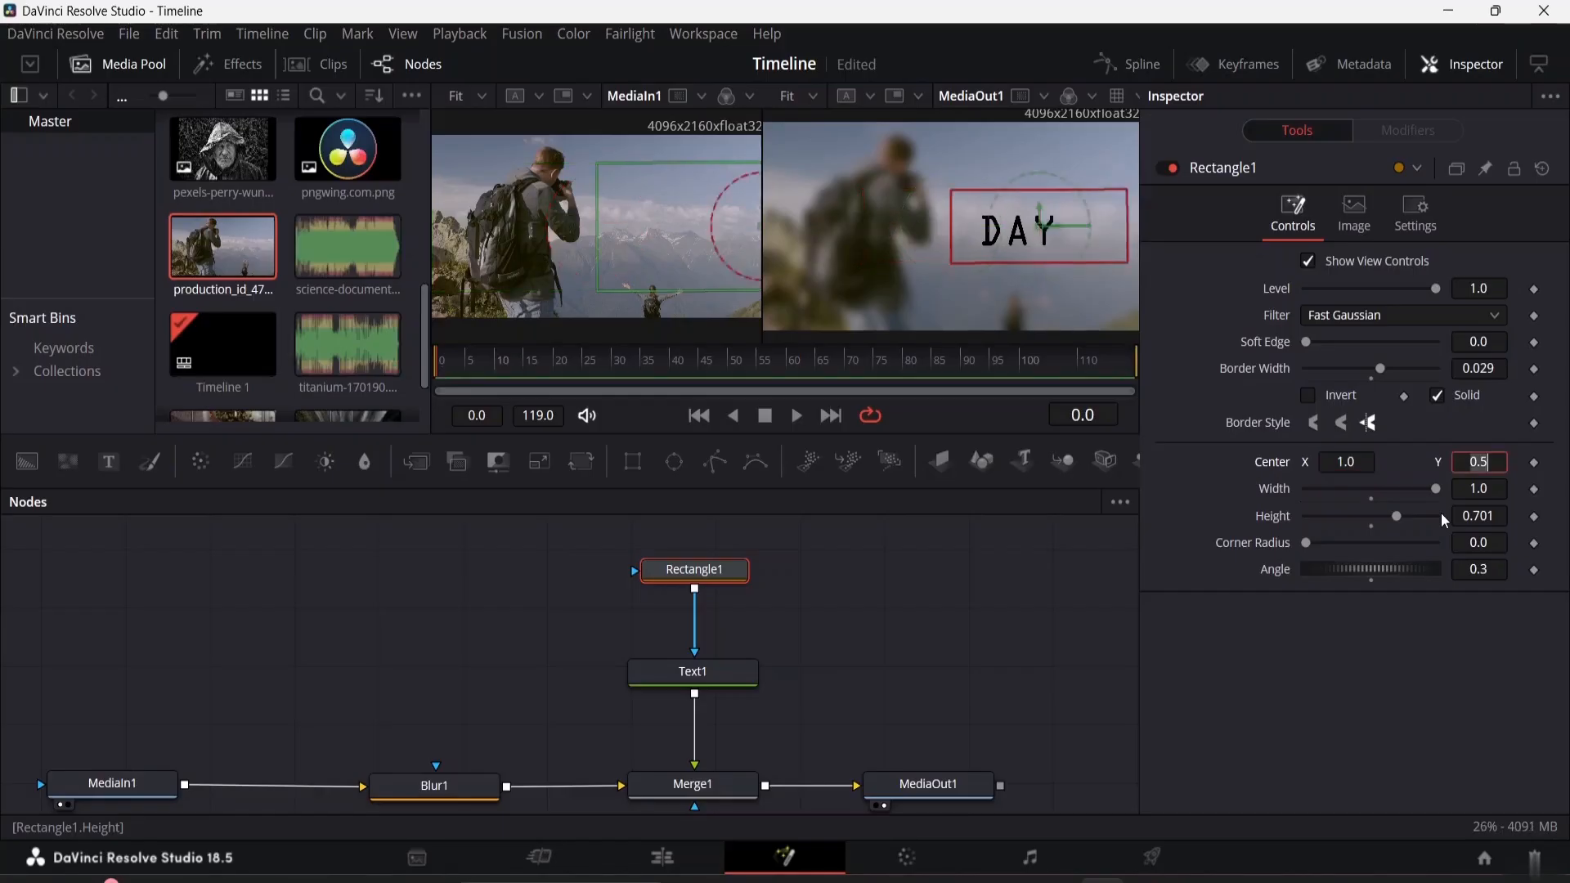
pyautogui.write('1')
pyautogui.press('Tab')
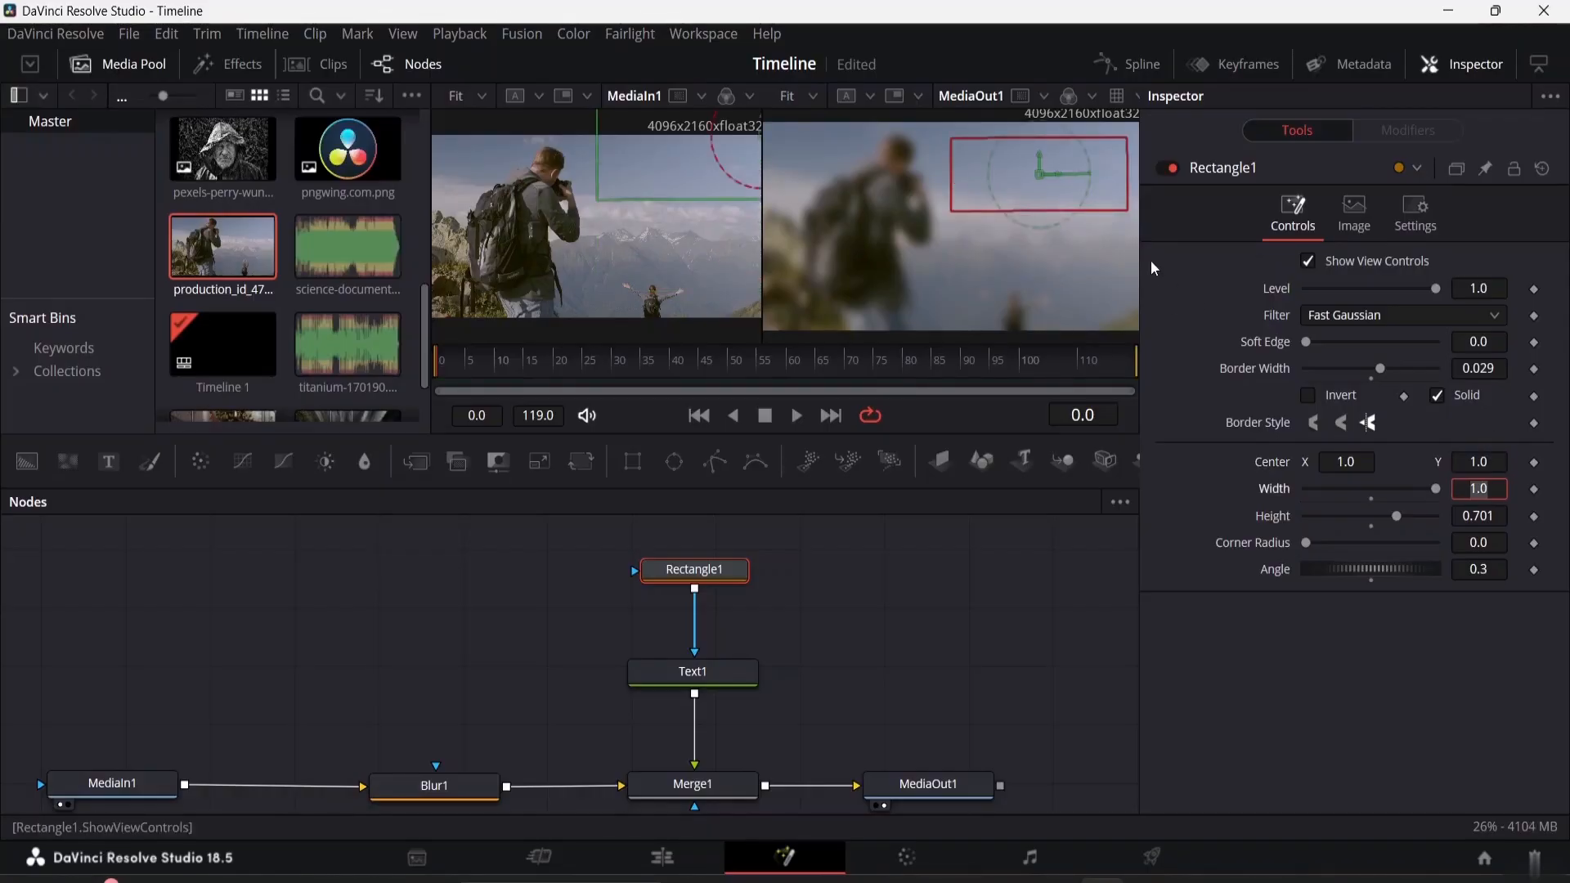
# Set the rectangle mask's center to X 0.5 and Y 0.5
pyautogui.moveTo(1053, 188); pyautogui.dragTo(1039, 208)
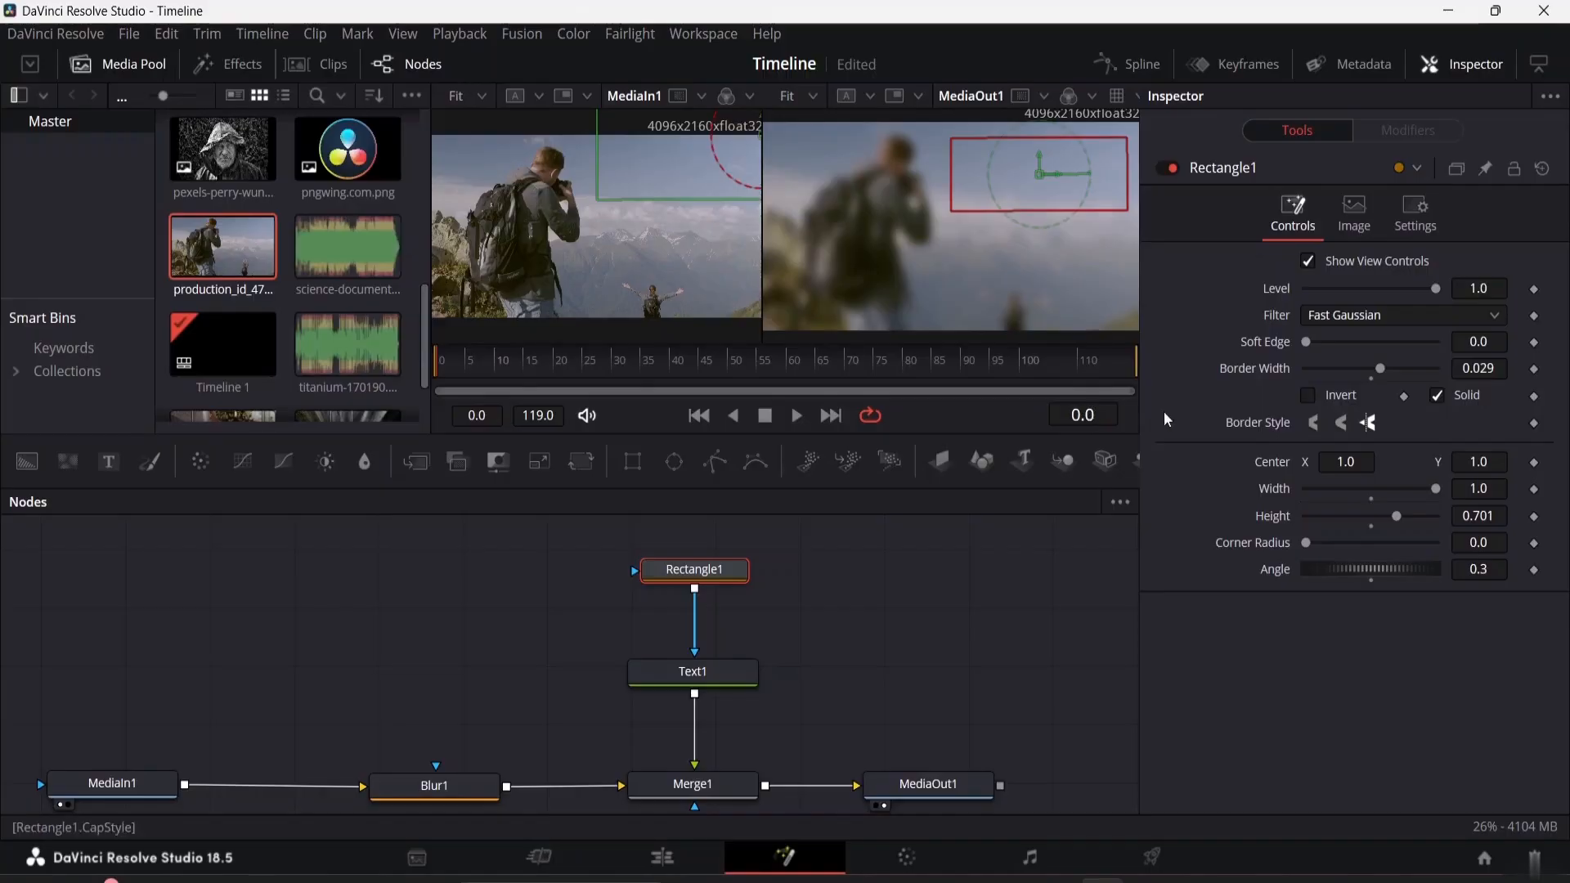
pyautogui.click(1357, 463)
pyautogui.press('BackSpace')
pyautogui.press('BackSpace')
pyautogui.press('BackSpace')
pyautogui.write('.5')
pyautogui.click(1502, 462)
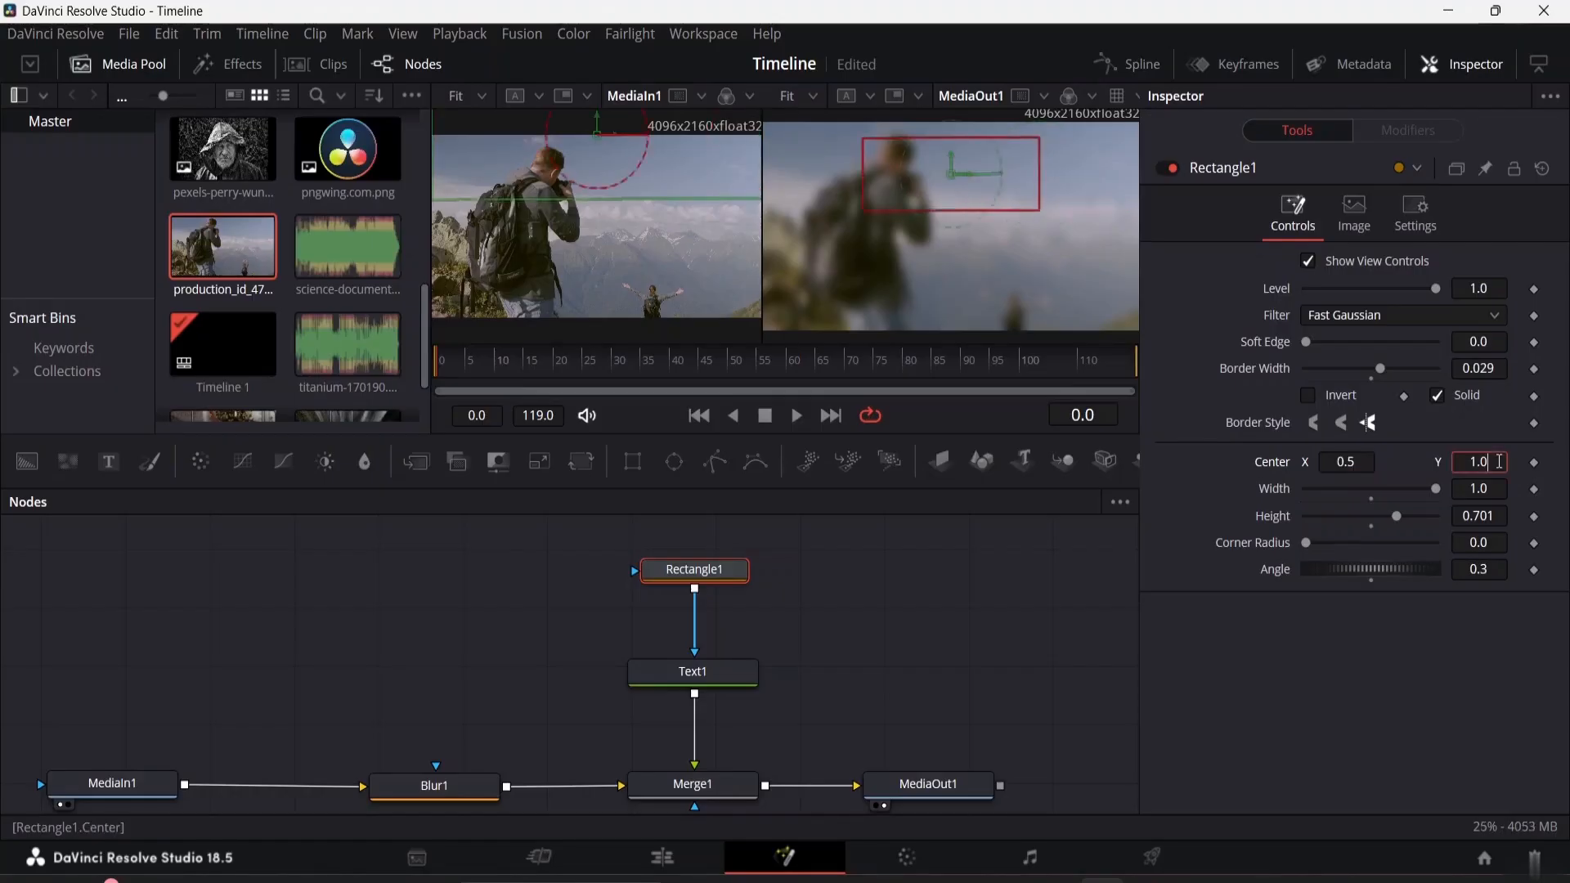
pyautogui.press('BackSpace')
pyautogui.press('BackSpace')
pyautogui.press('BackSpace')
pyautogui.write('.5')
pyautogui.press('Tab')
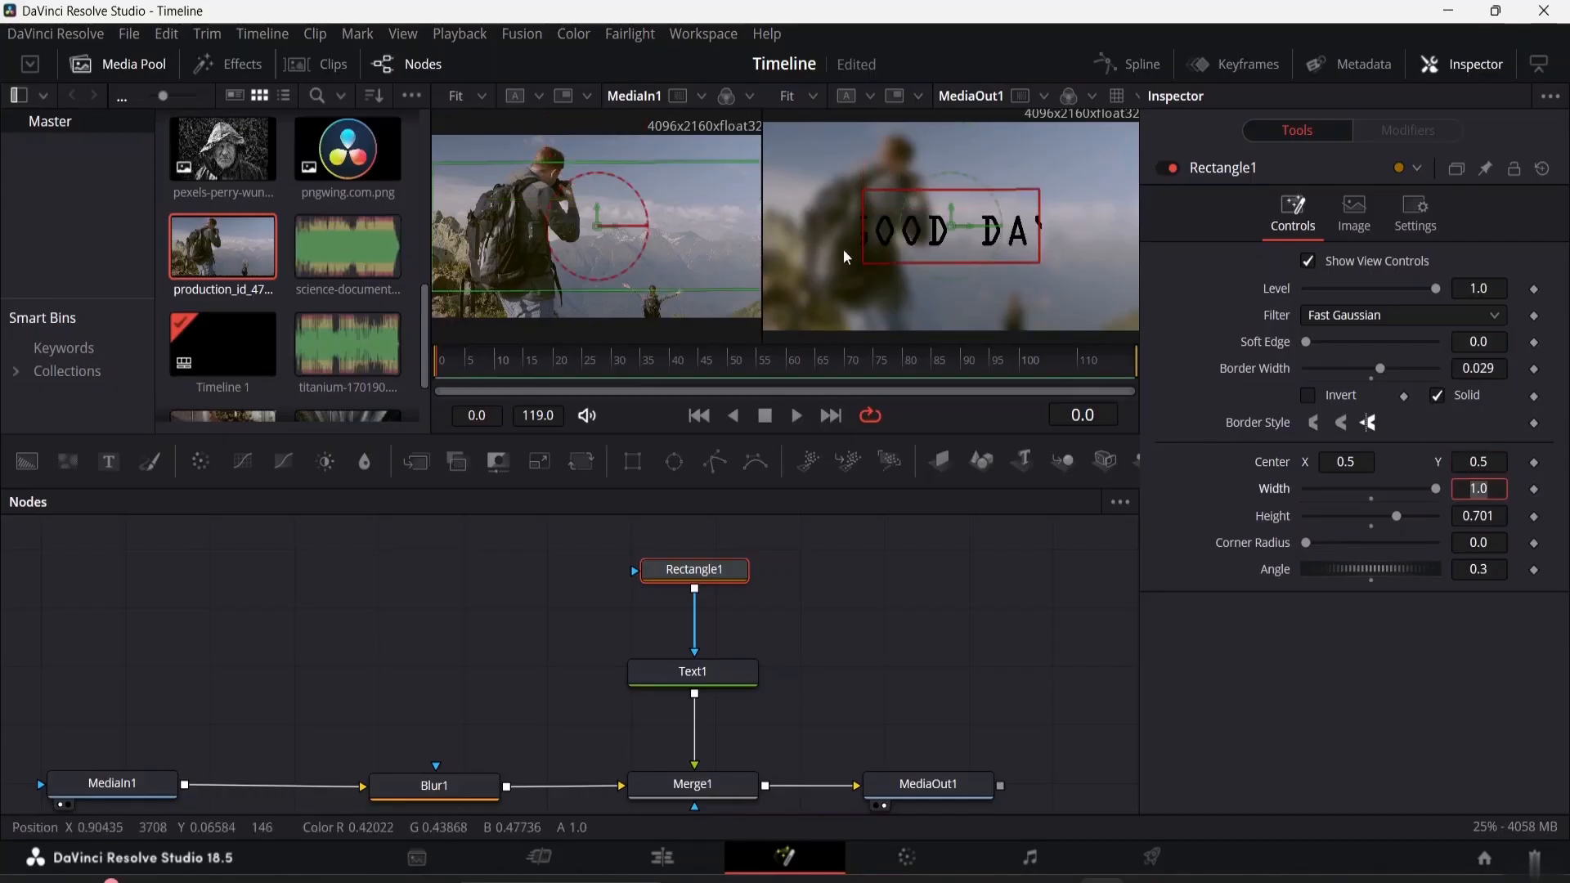
# Raise the rectangle mask's height to 1.0, keeping its width at the 1.0 maximum
pyautogui.click(973, 249)
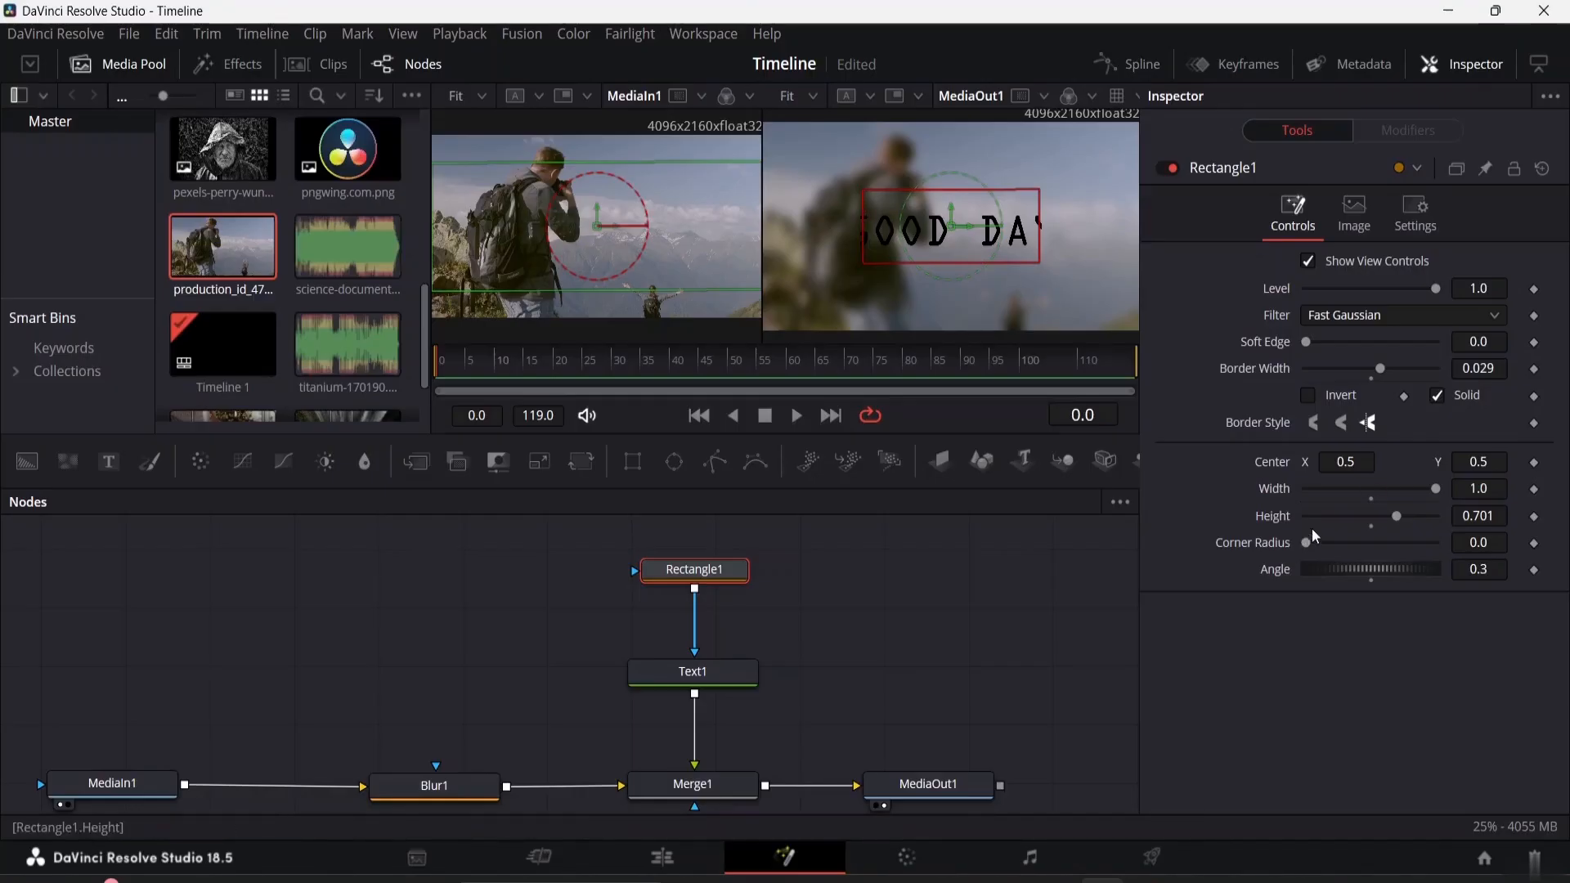
pyautogui.moveTo(1436, 490); pyautogui.dragTo(1501, 494)
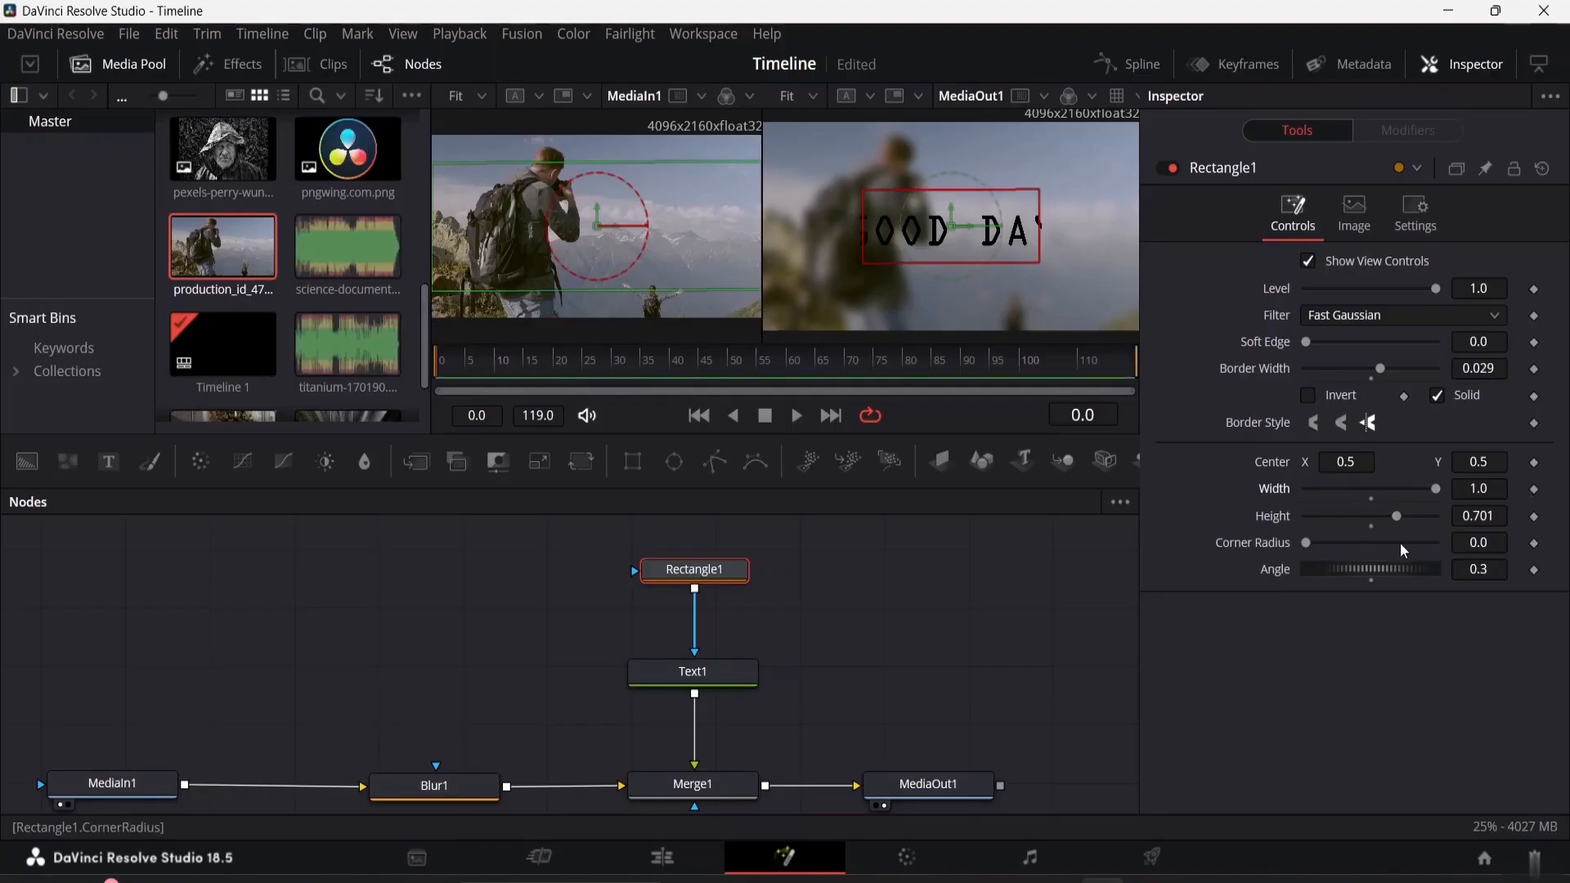
pyautogui.moveTo(1395, 517); pyautogui.dragTo(1508, 518)
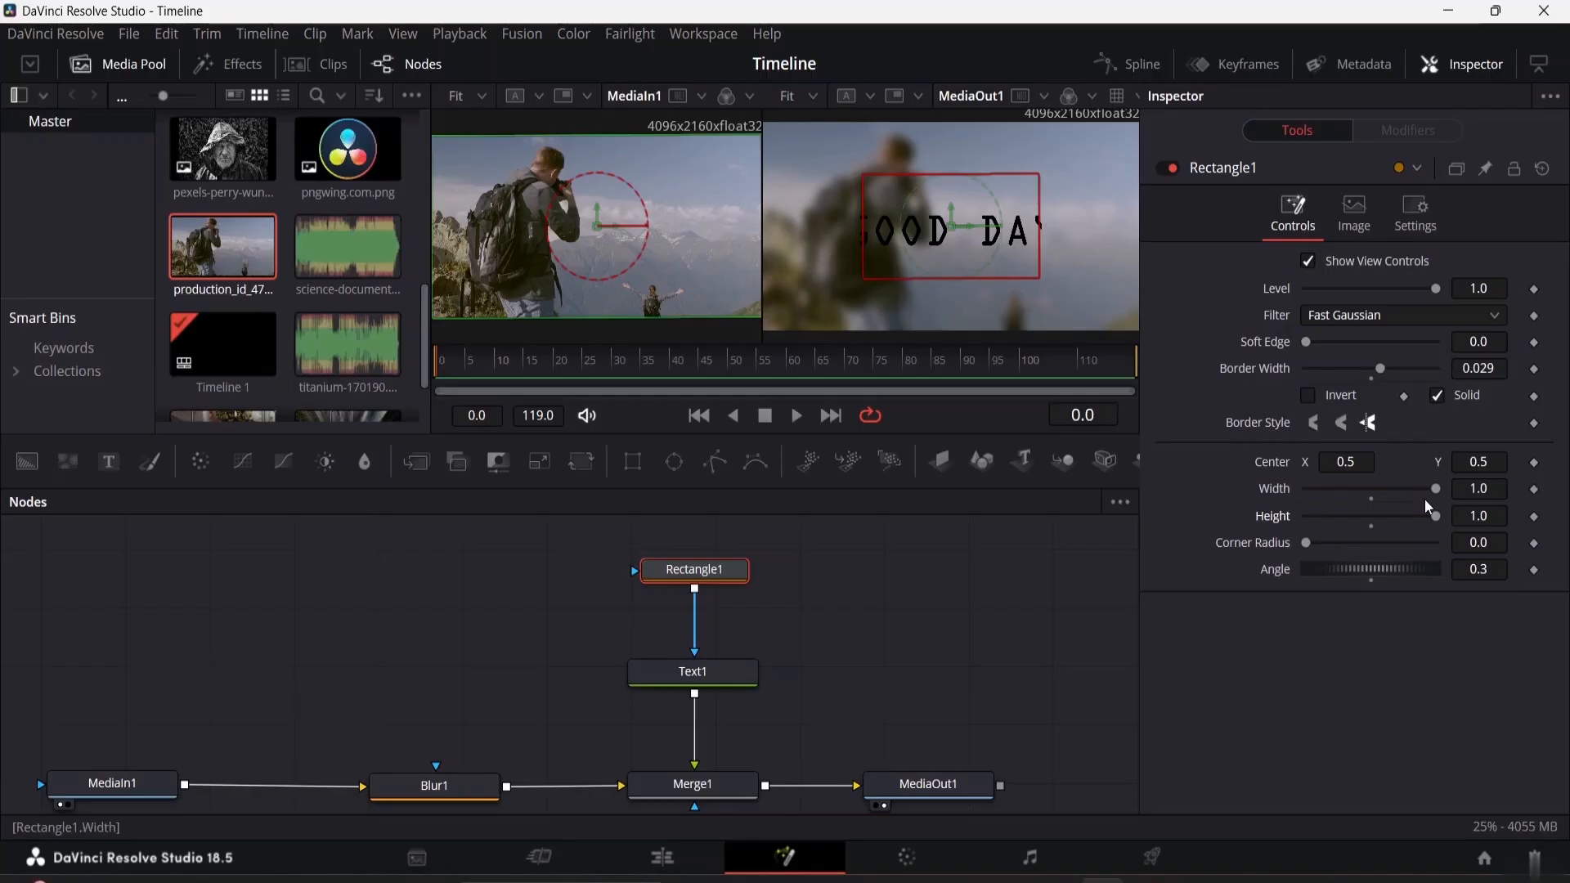
# Move the Rectangle1 node above Blur1 and try to link its effect mask input to Blur1's mask input
pyautogui.moveTo(707, 577)
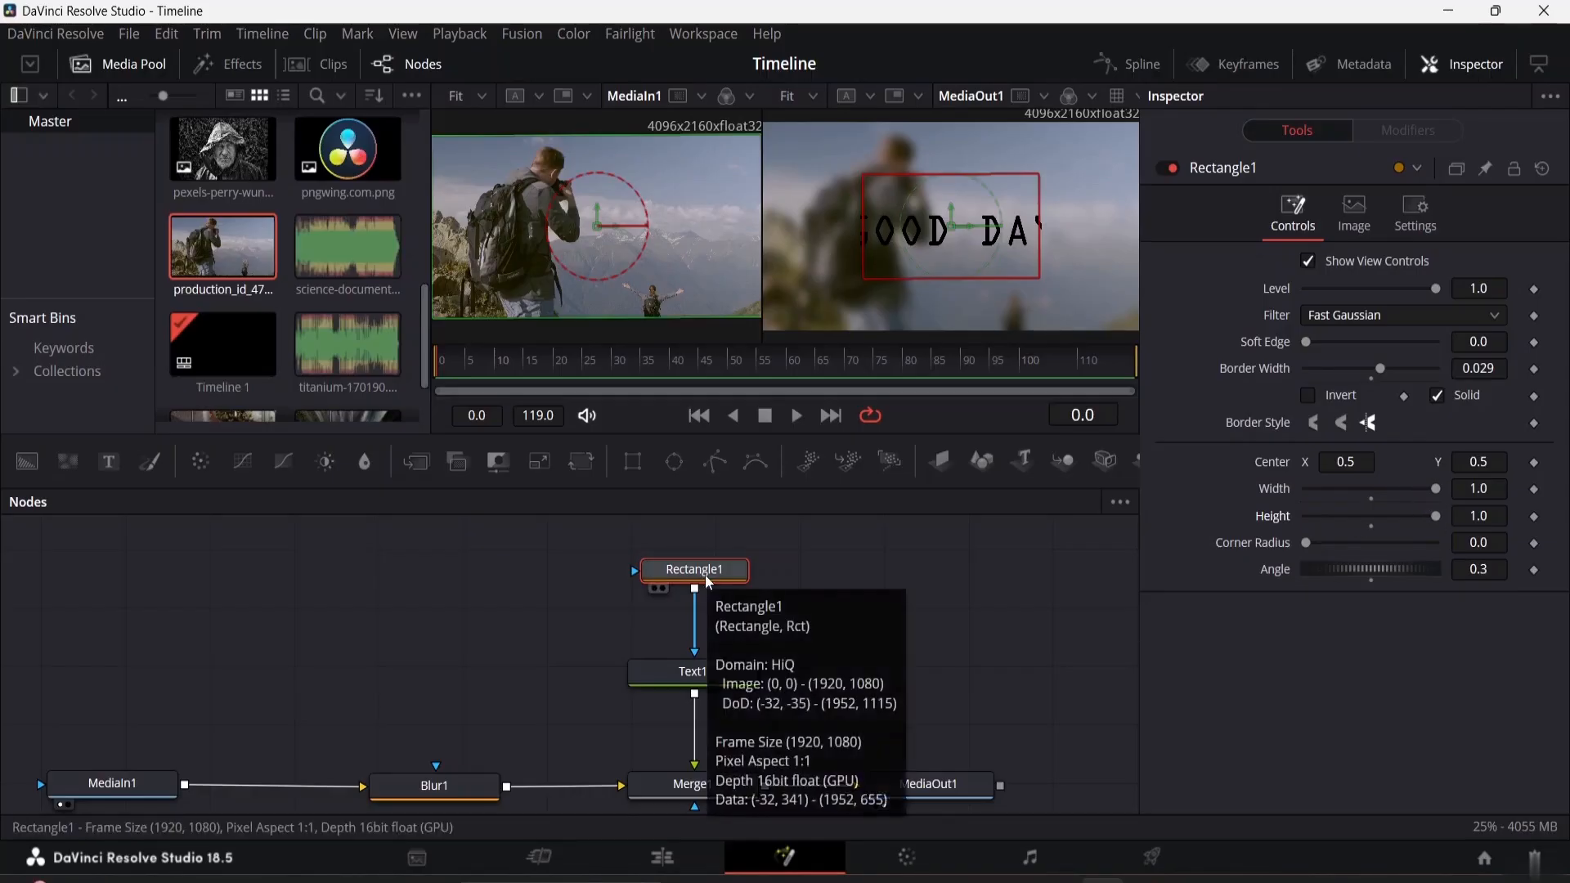
pyautogui.moveTo(671, 581); pyautogui.dragTo(532, 586)
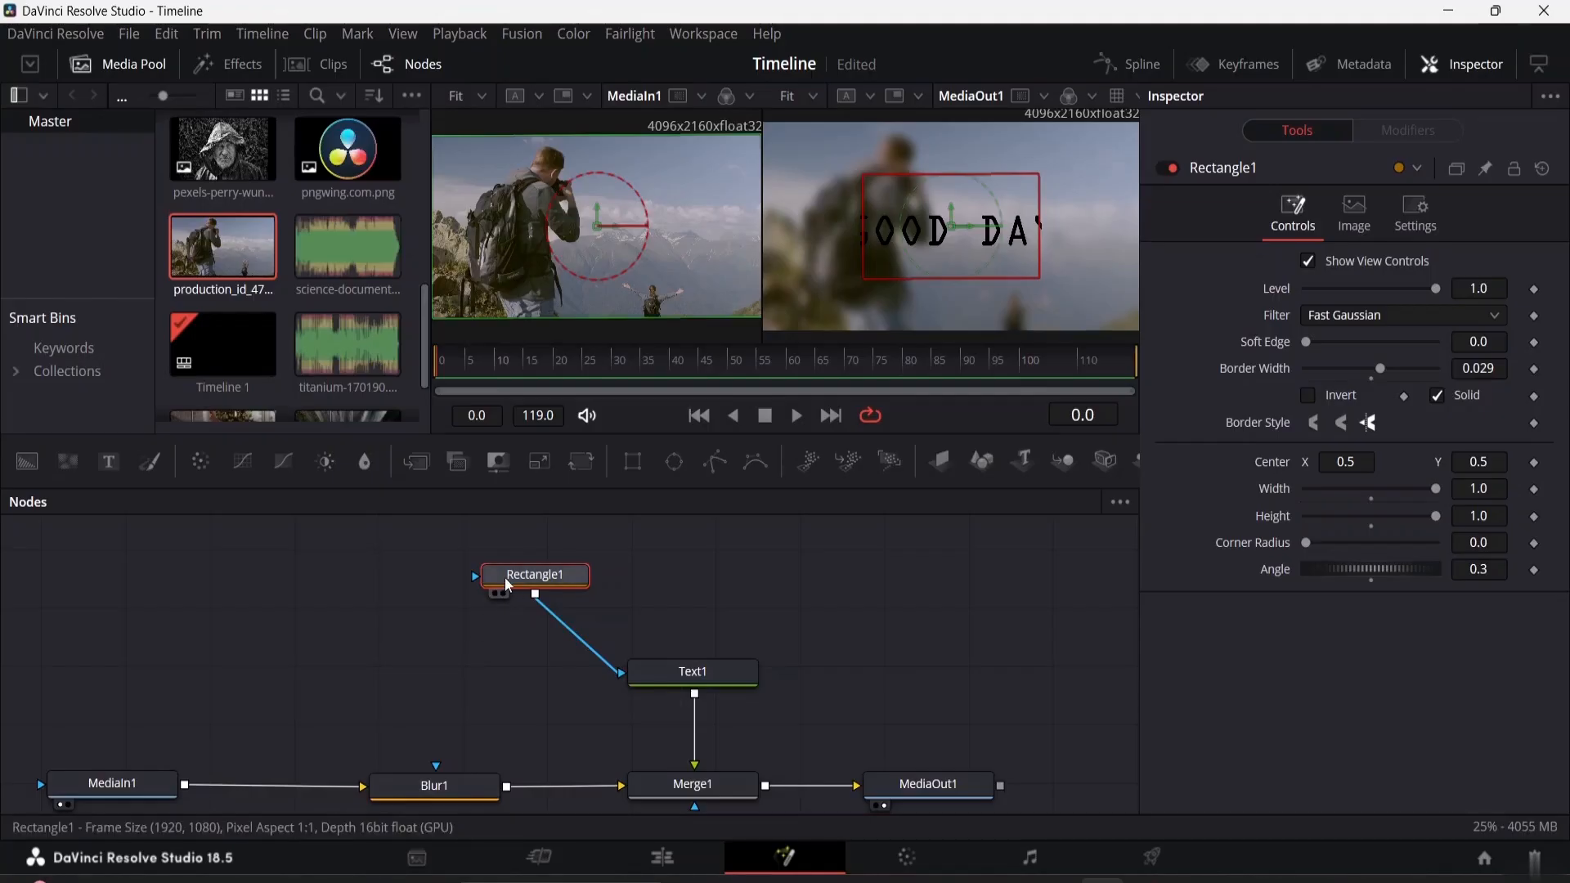
pyautogui.moveTo(509, 586)
pyautogui.moveTo(472, 578); pyautogui.dragTo(435, 769)
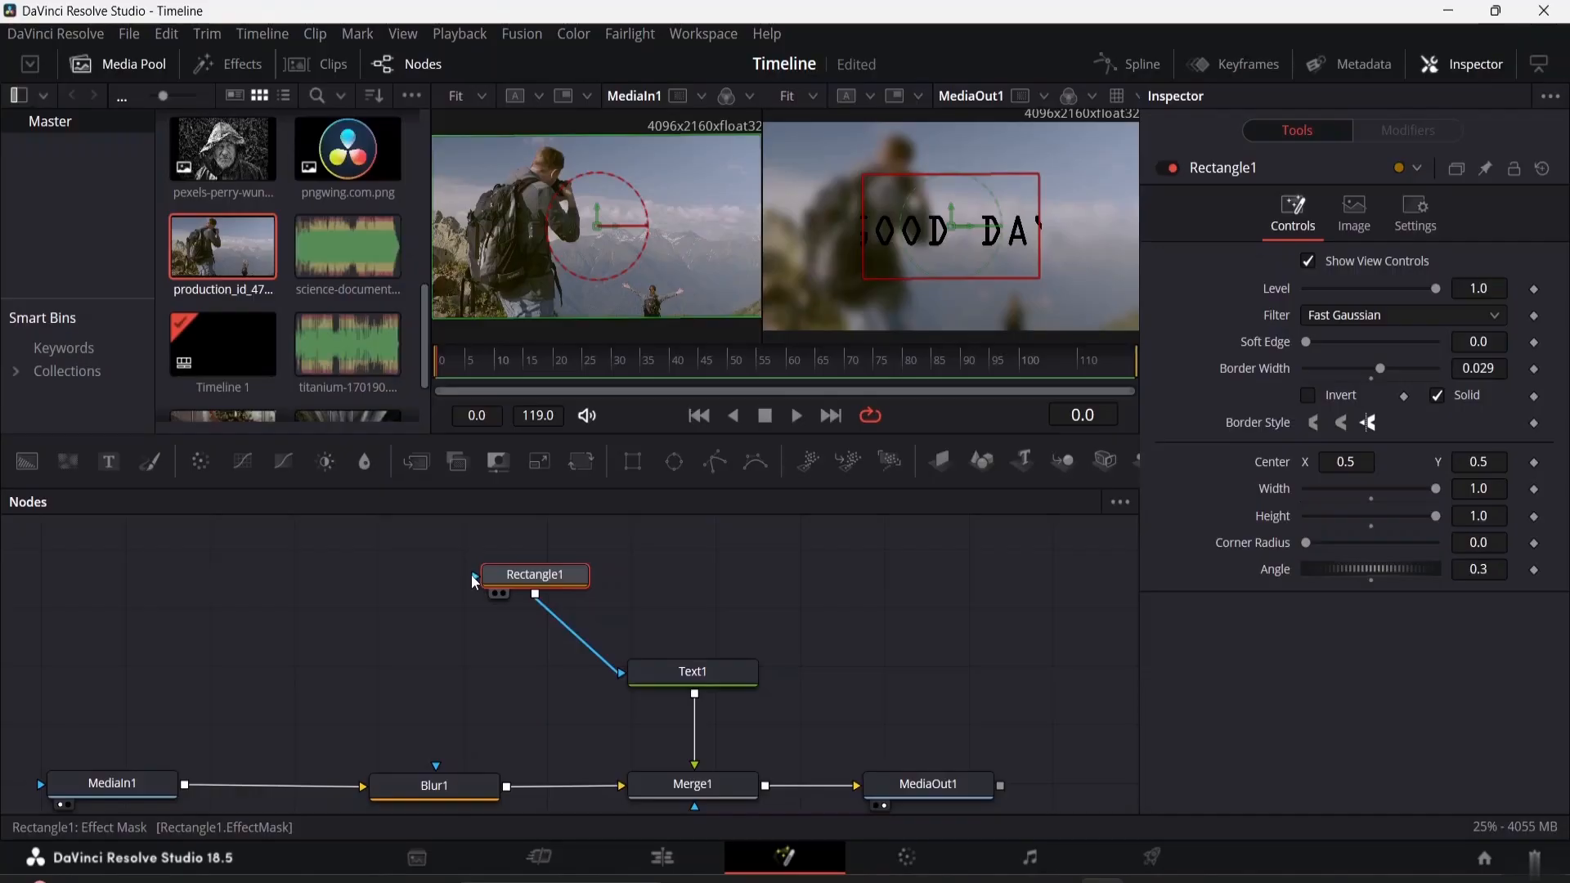
pyautogui.moveTo(474, 577); pyautogui.dragTo(434, 767)
pyautogui.moveTo(428, 779); pyautogui.dragTo(431, 759)
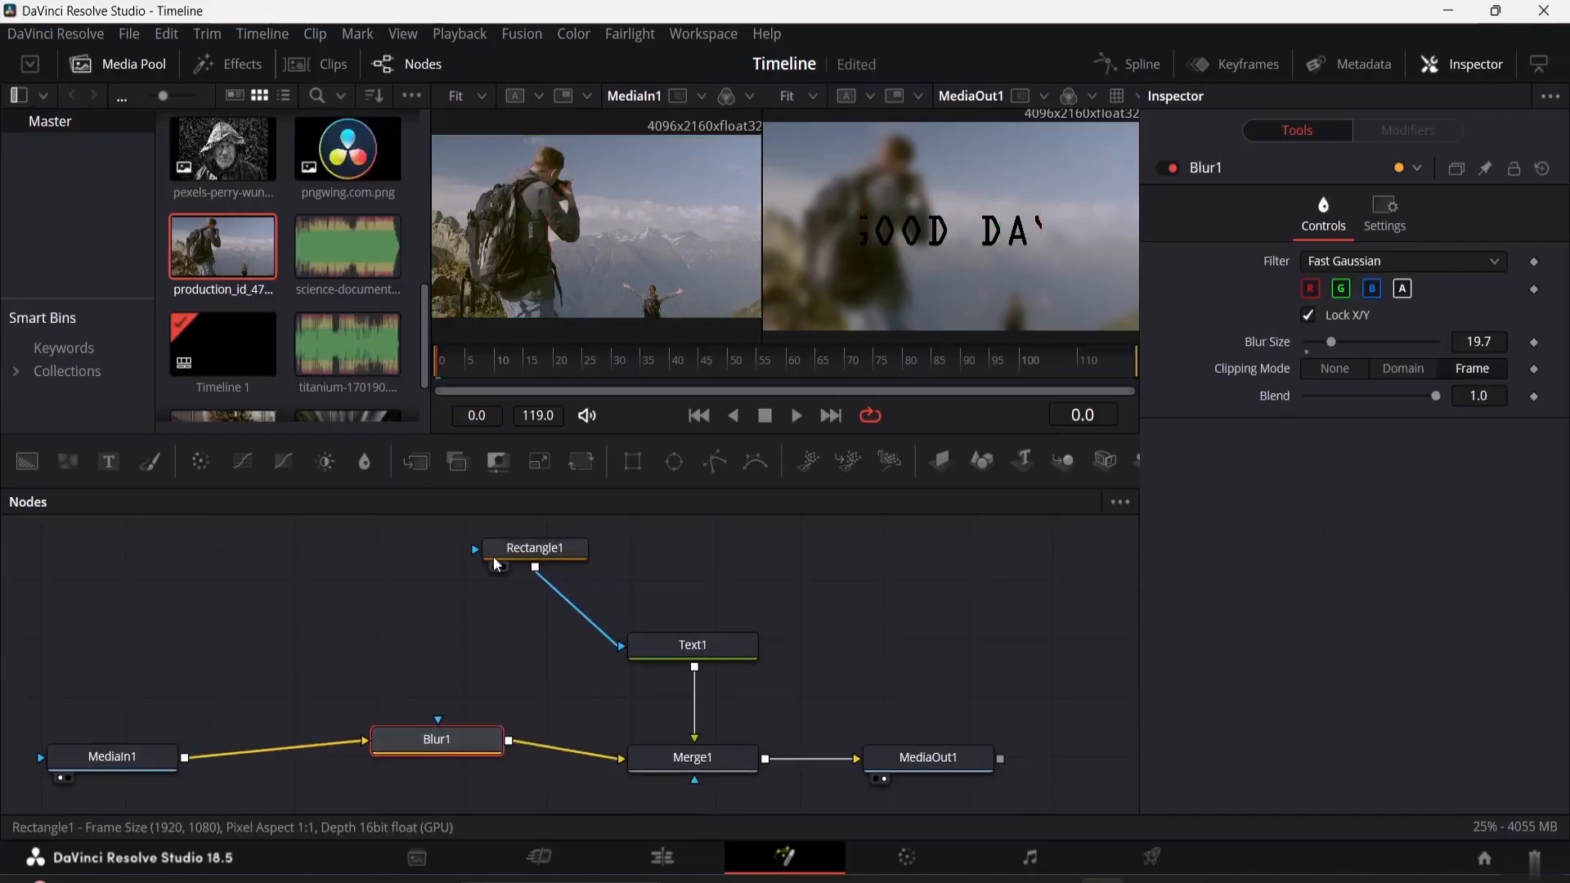
pyautogui.moveTo(509, 552); pyautogui.dragTo(442, 593)
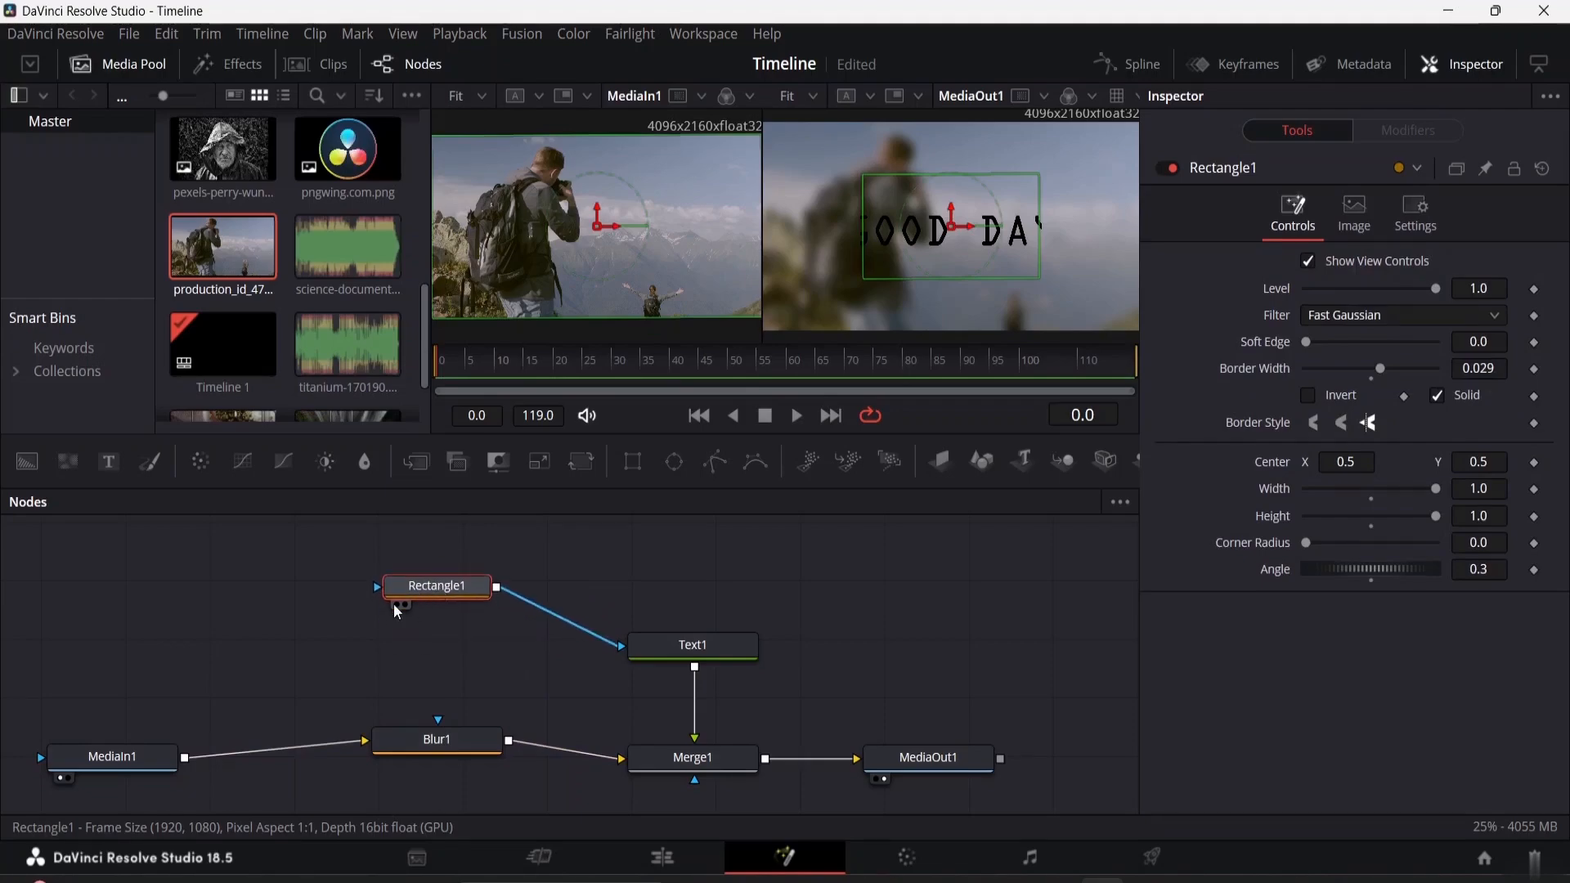
# Preview the Rectangle1 mask on its own in the second viewer and clear that viewer again
pyautogui.click(405, 605)
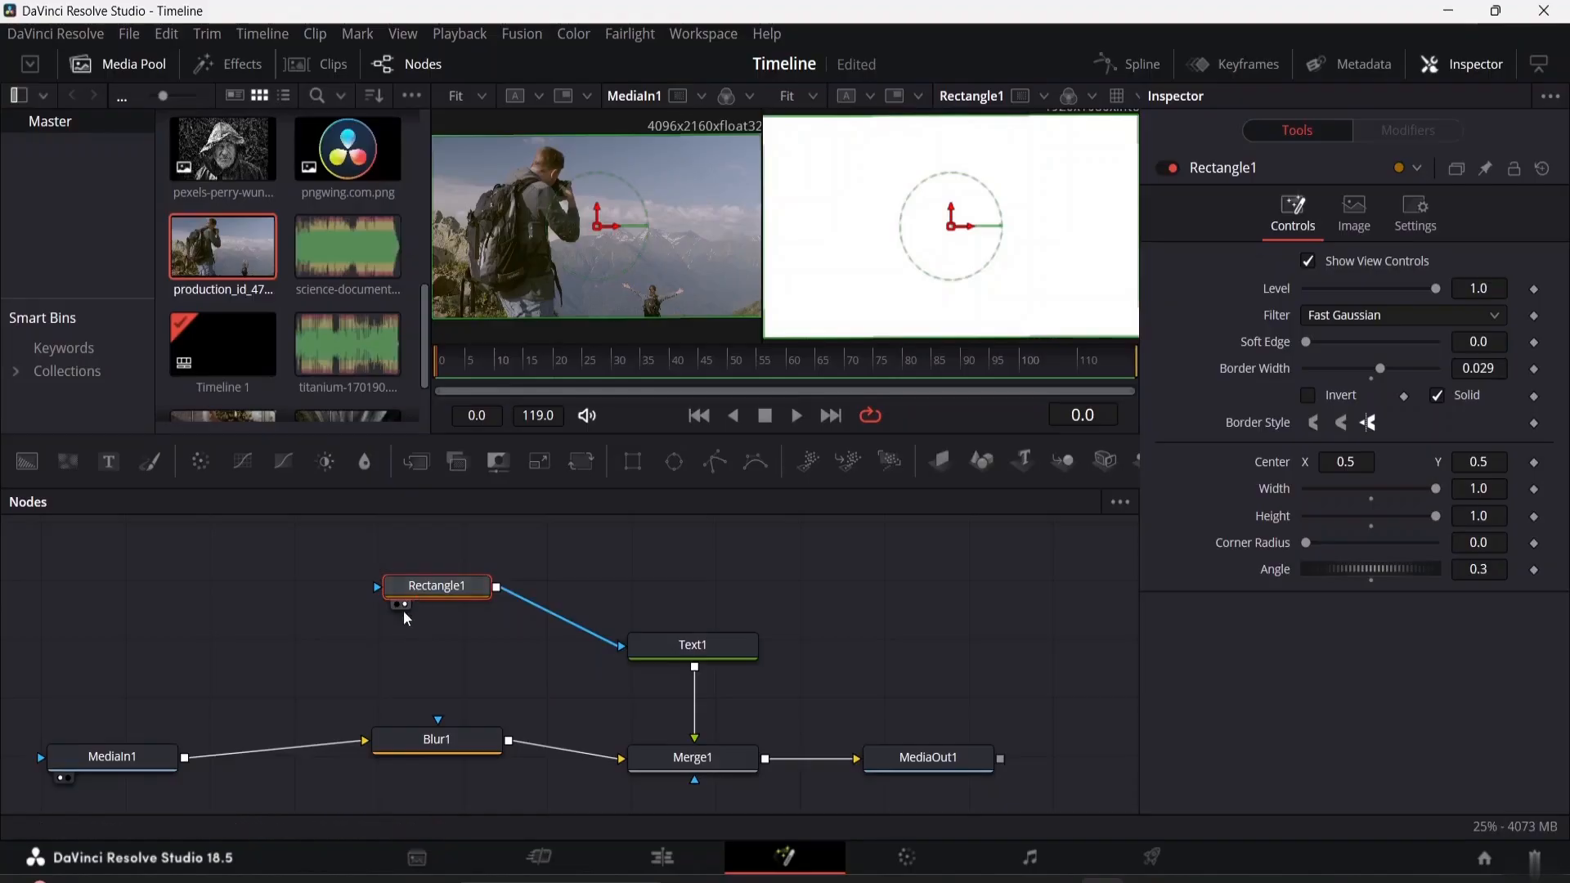
pyautogui.click(405, 605)
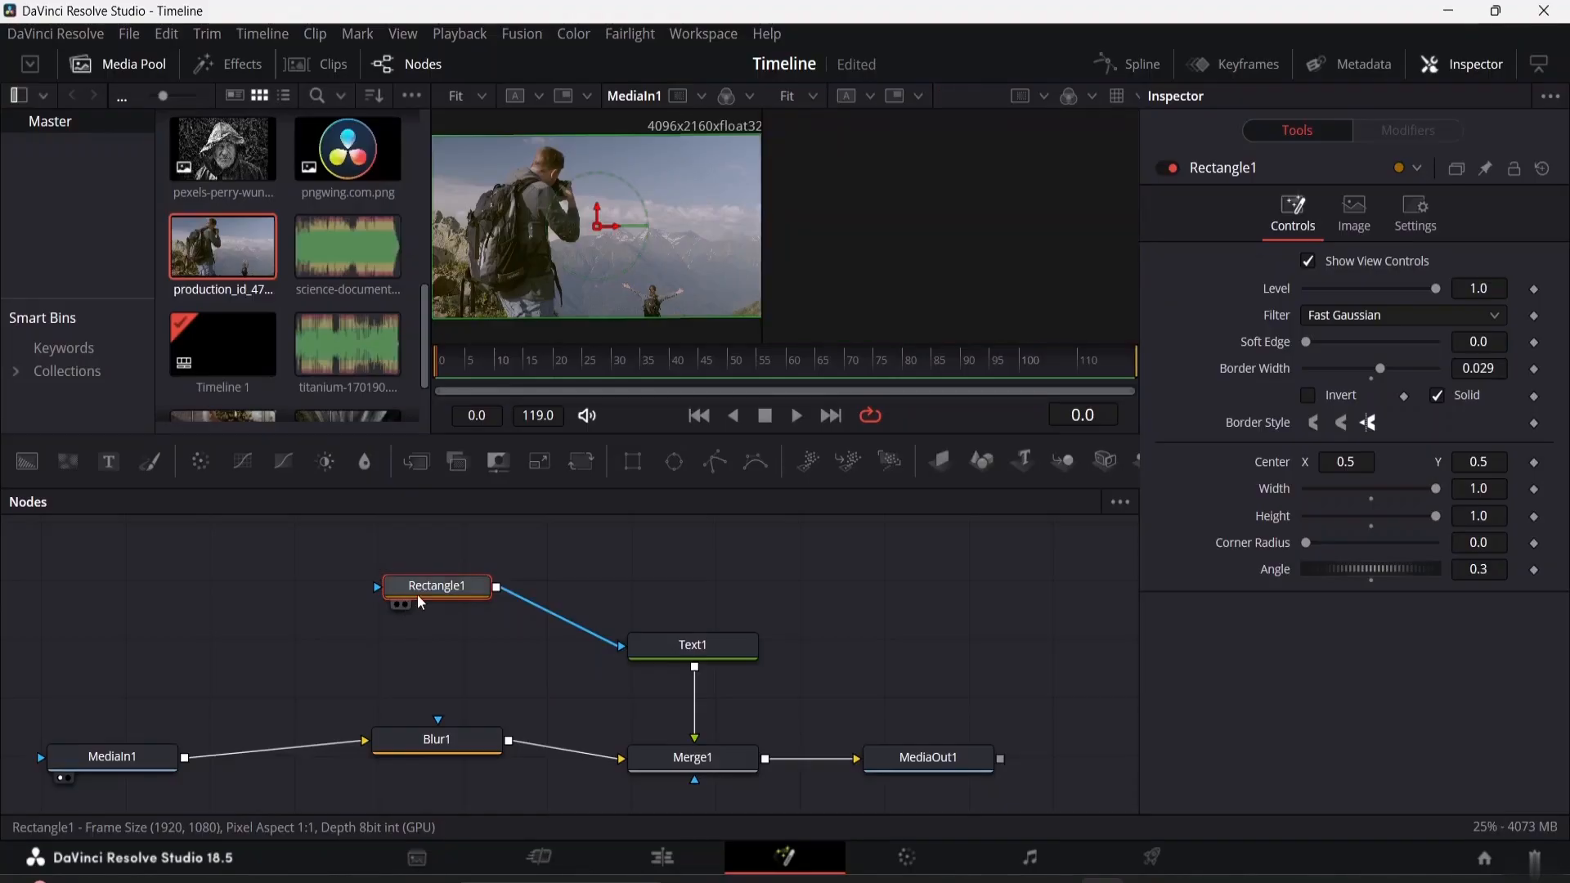
# Connect Rectangle1's output to Blur1's mask input and move the mask over the hiker's backpack, centered at about X 0.013, Y 0.479
pyautogui.moveTo(377, 586); pyautogui.dragTo(442, 732)
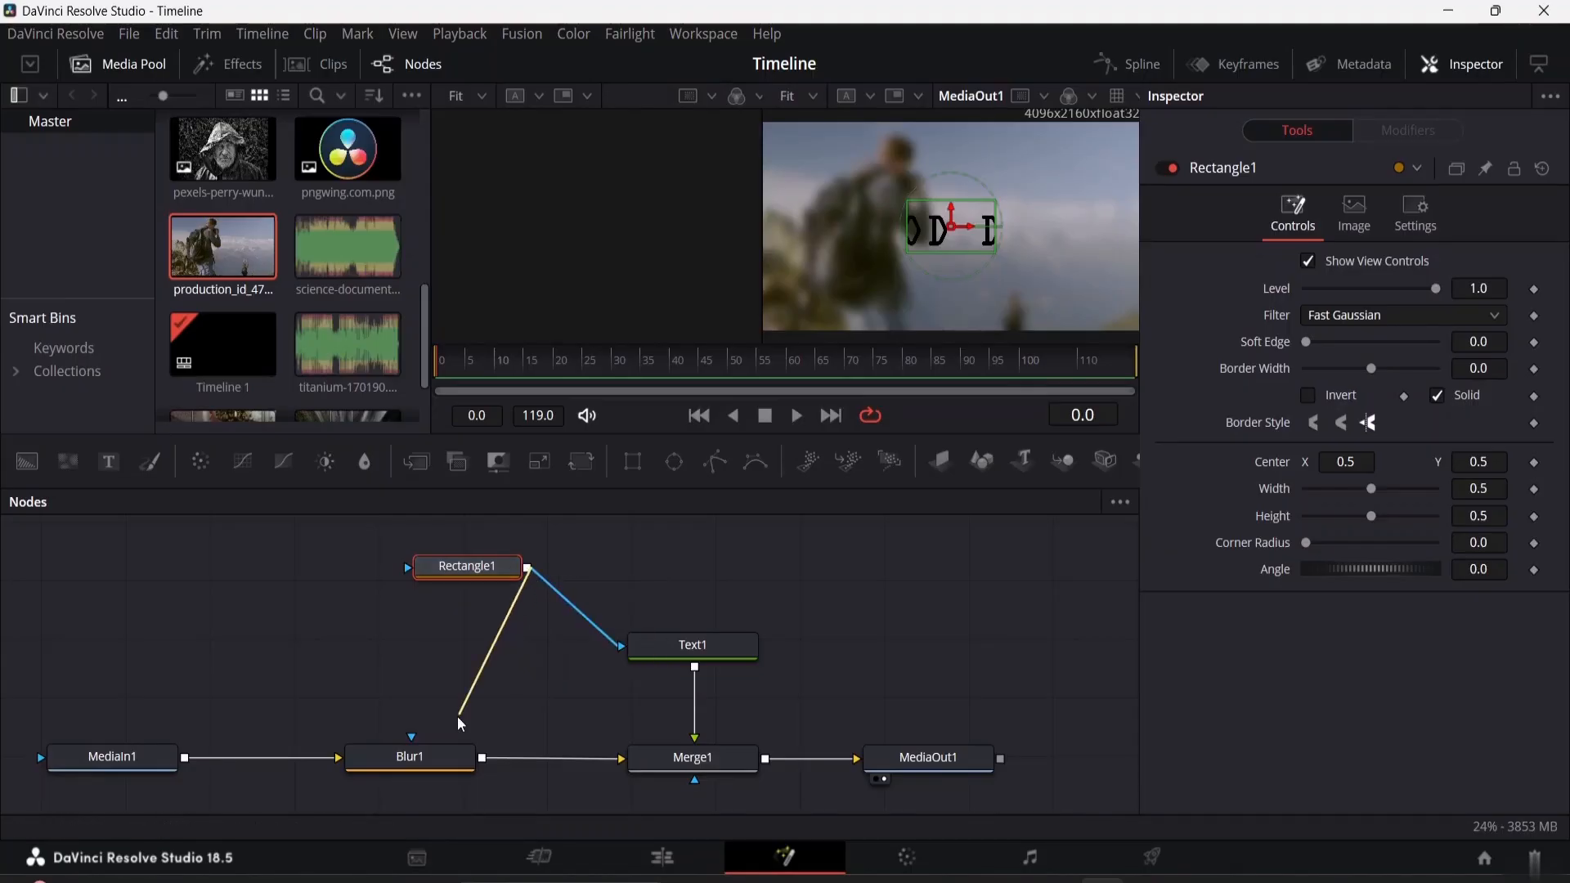
pyautogui.moveTo(458, 717); pyautogui.dragTo(412, 738)
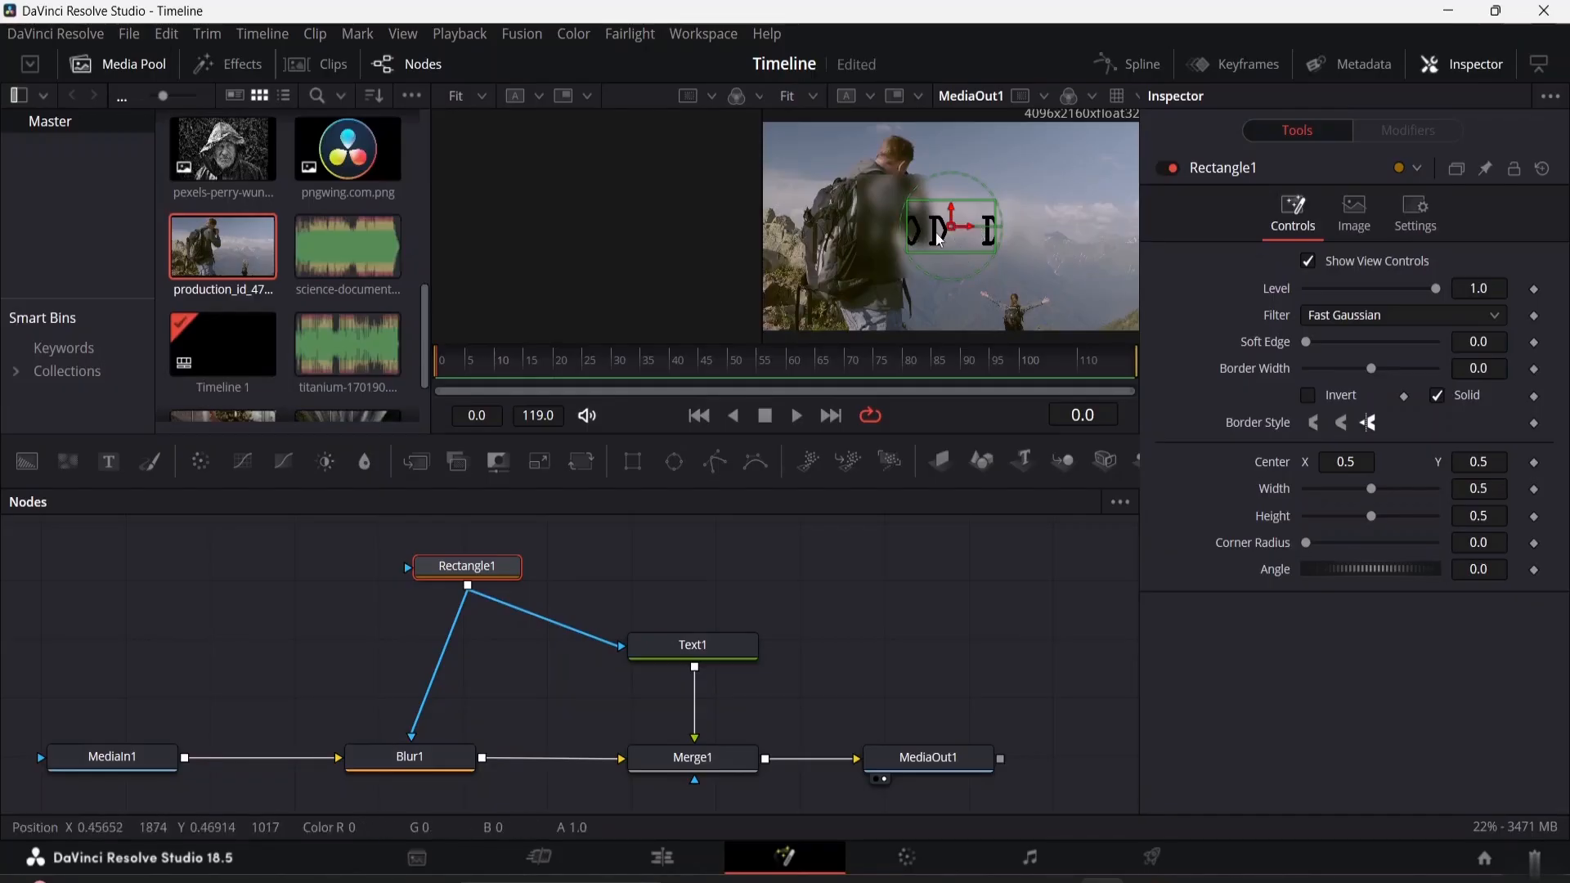
pyautogui.moveTo(951, 227); pyautogui.dragTo(874, 219)
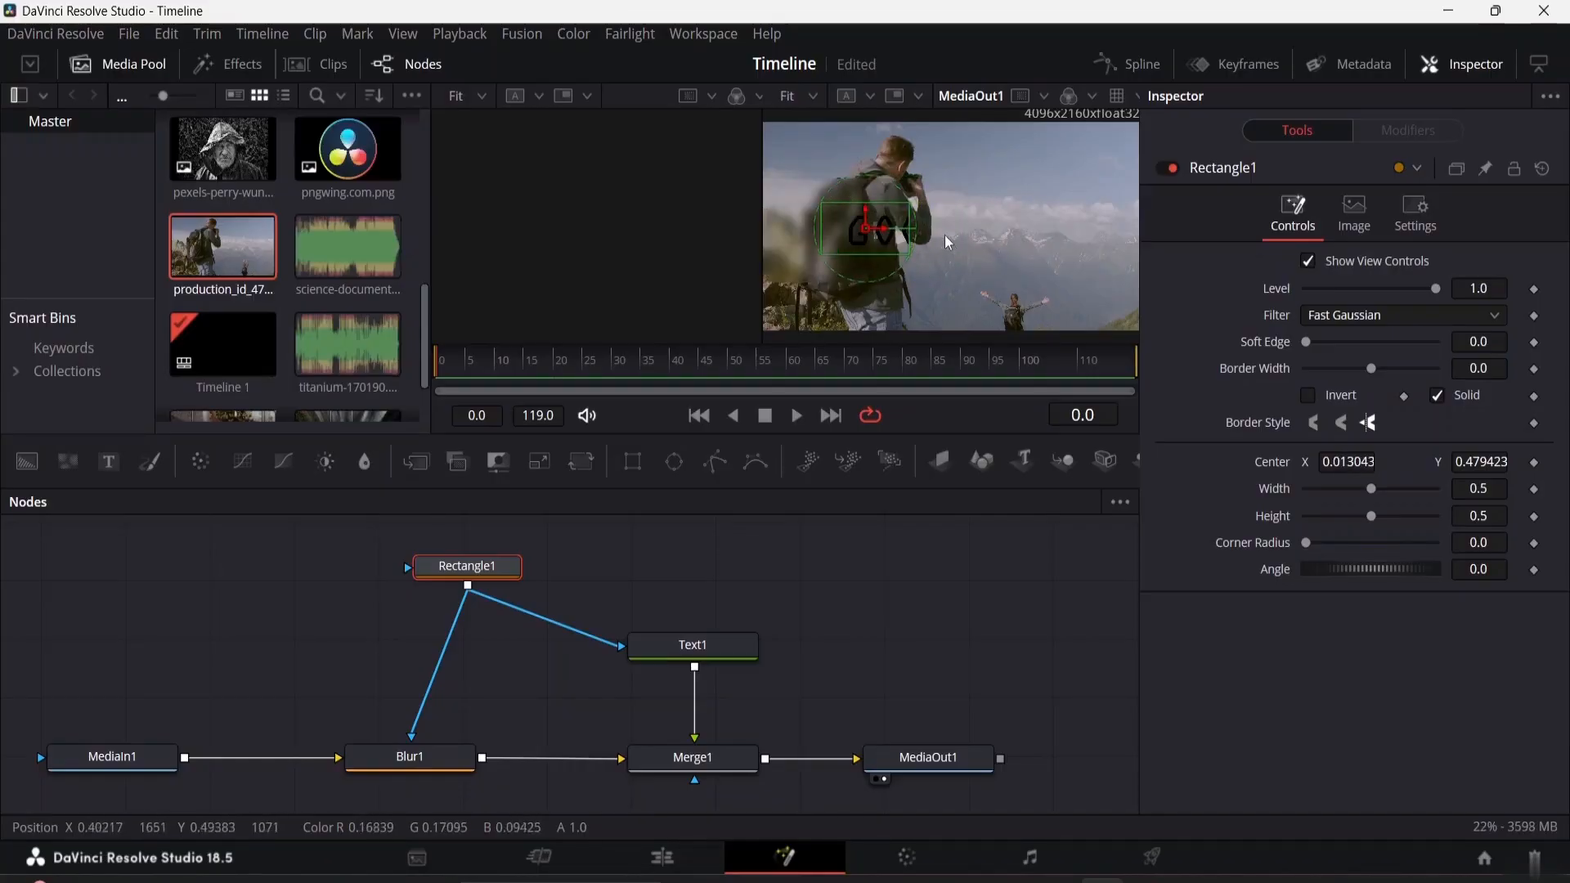